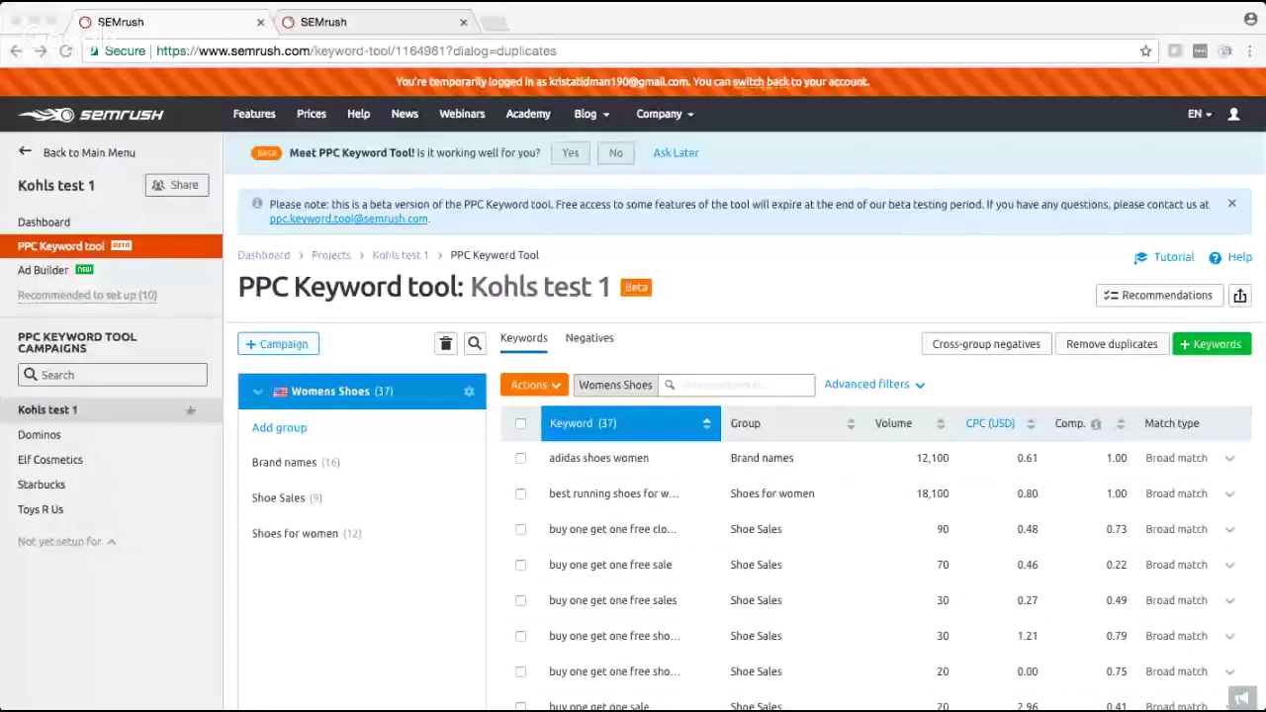
# From the projects list, start PPC Keyword Tool setup for the Kohls - Insiders Guide project with SEMrush as the import source.
pyautogui.click(152, 131)
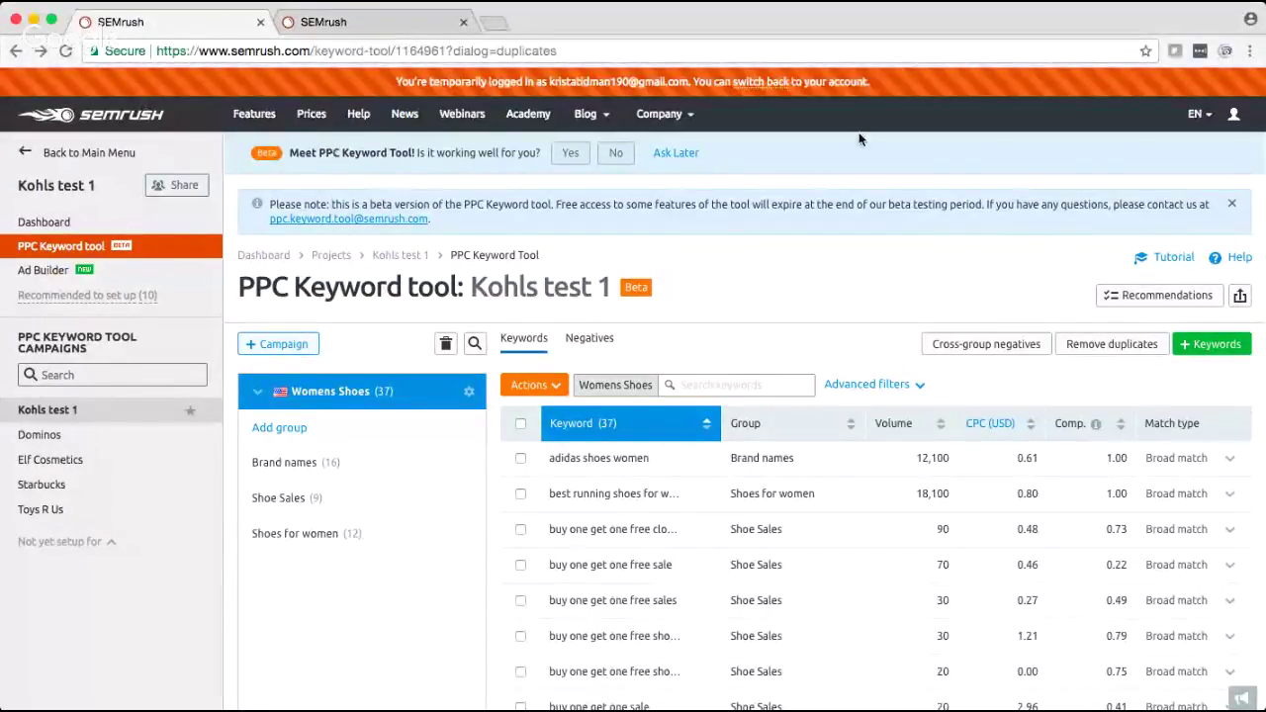
pyautogui.click(330, 23)
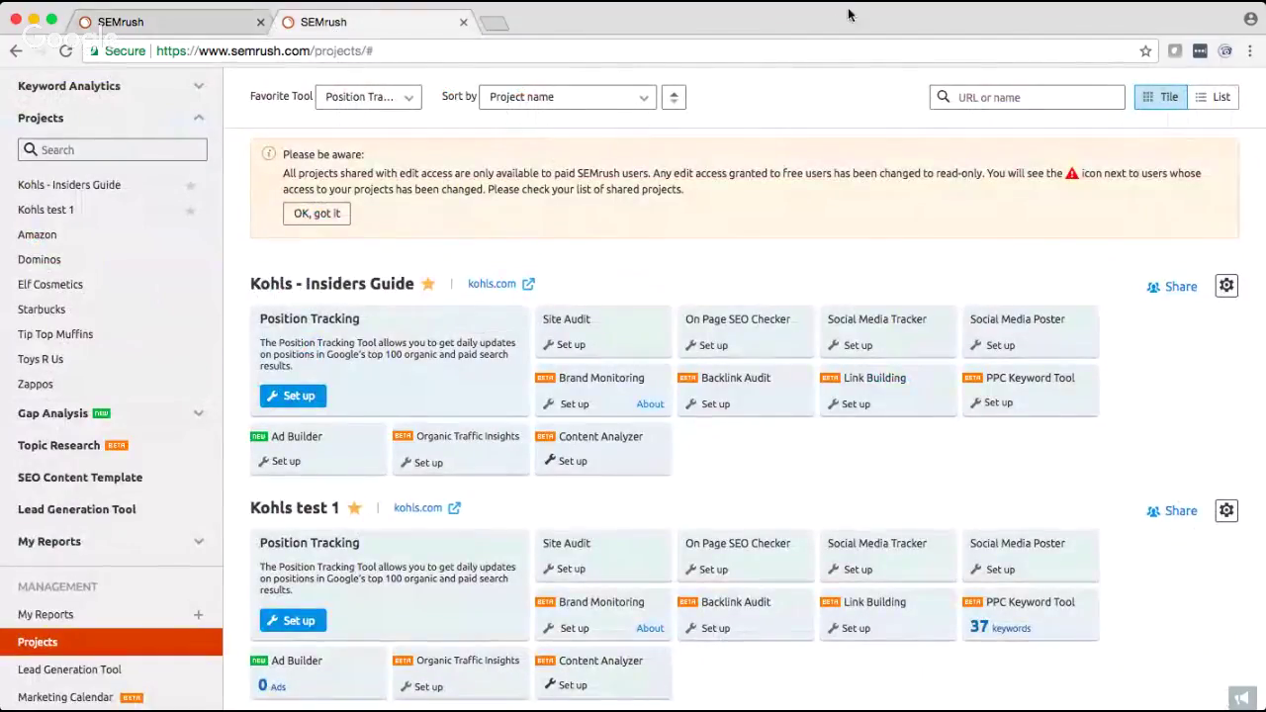
pyautogui.scroll(2, 794, 264)
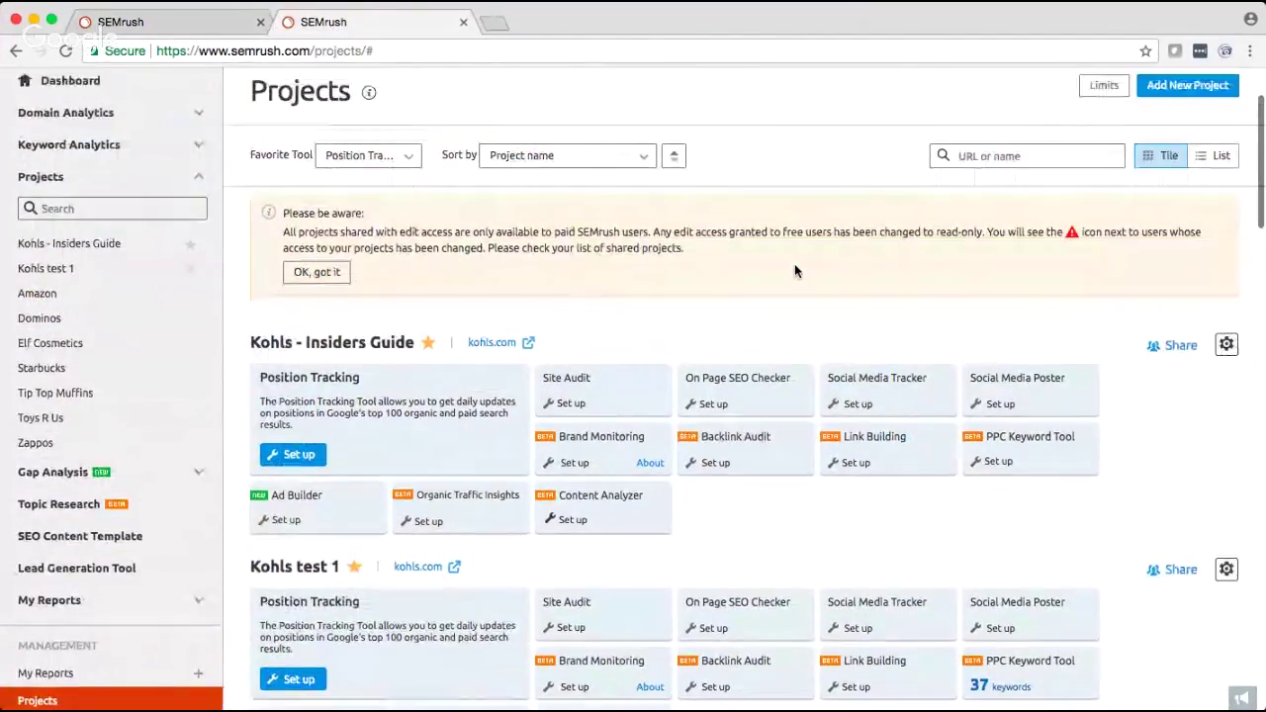
pyautogui.scroll(-3, 794, 263)
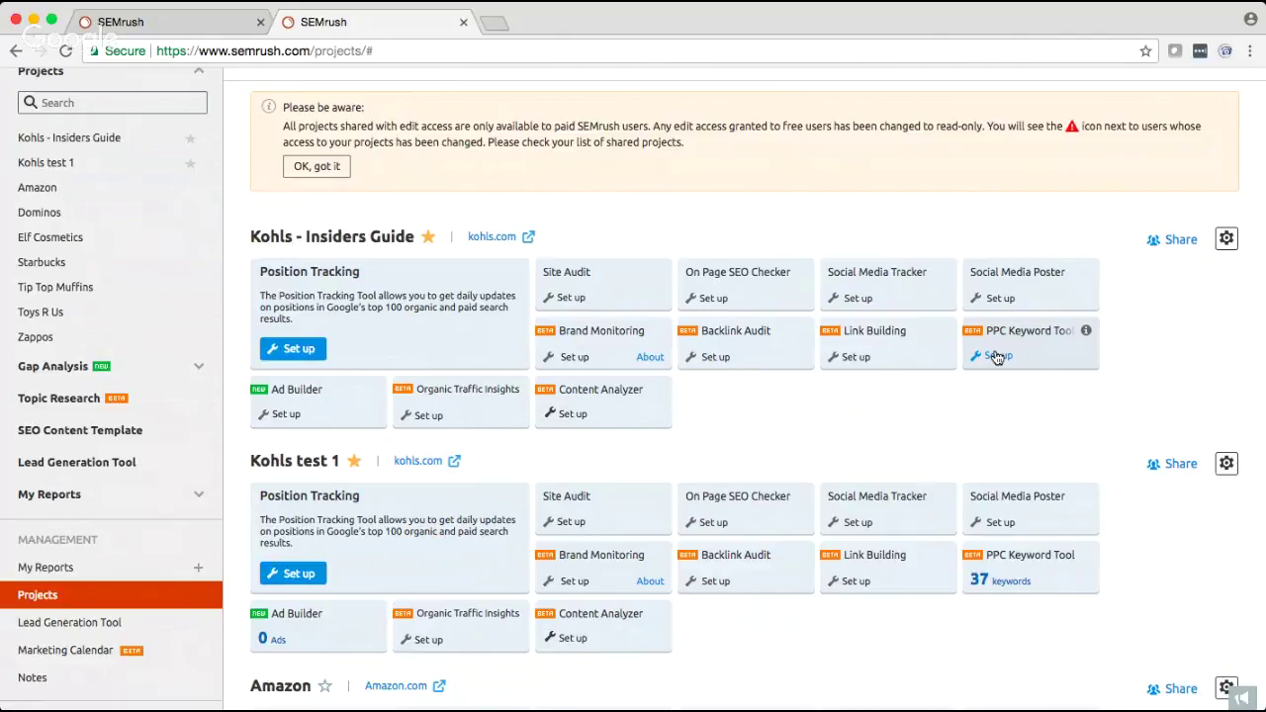
pyautogui.click(997, 356)
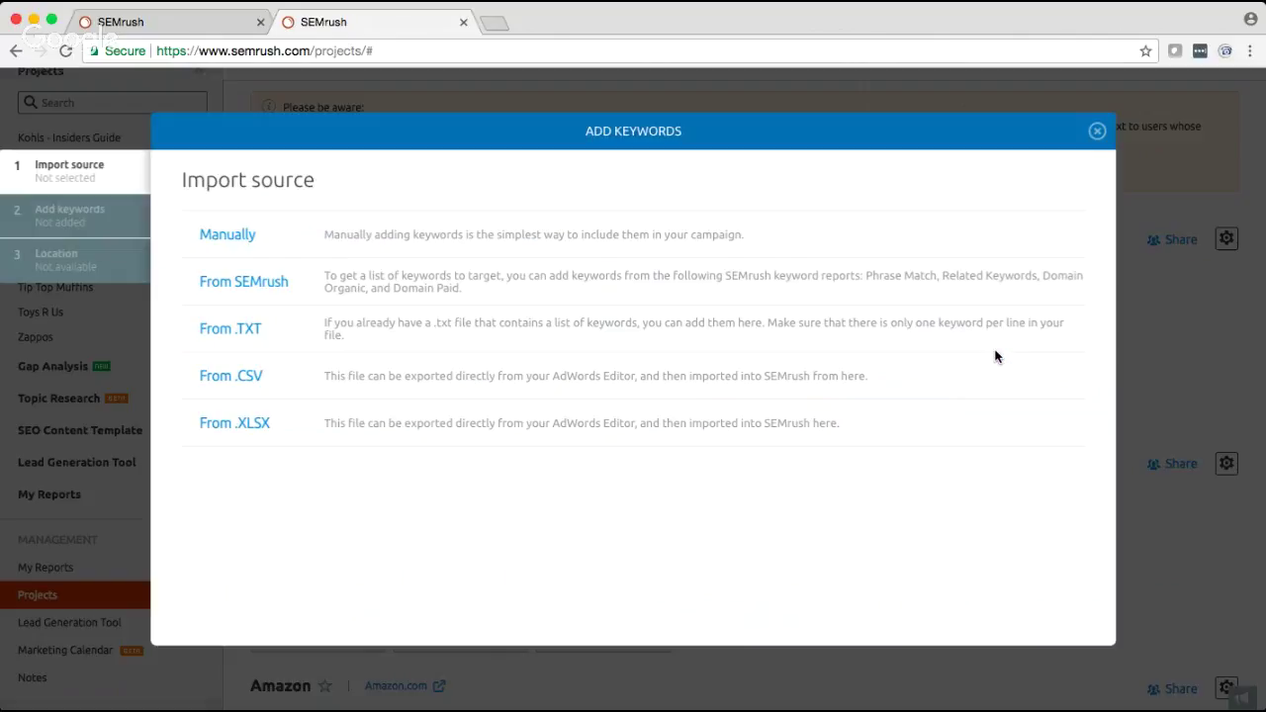
pyautogui.click(1098, 132)
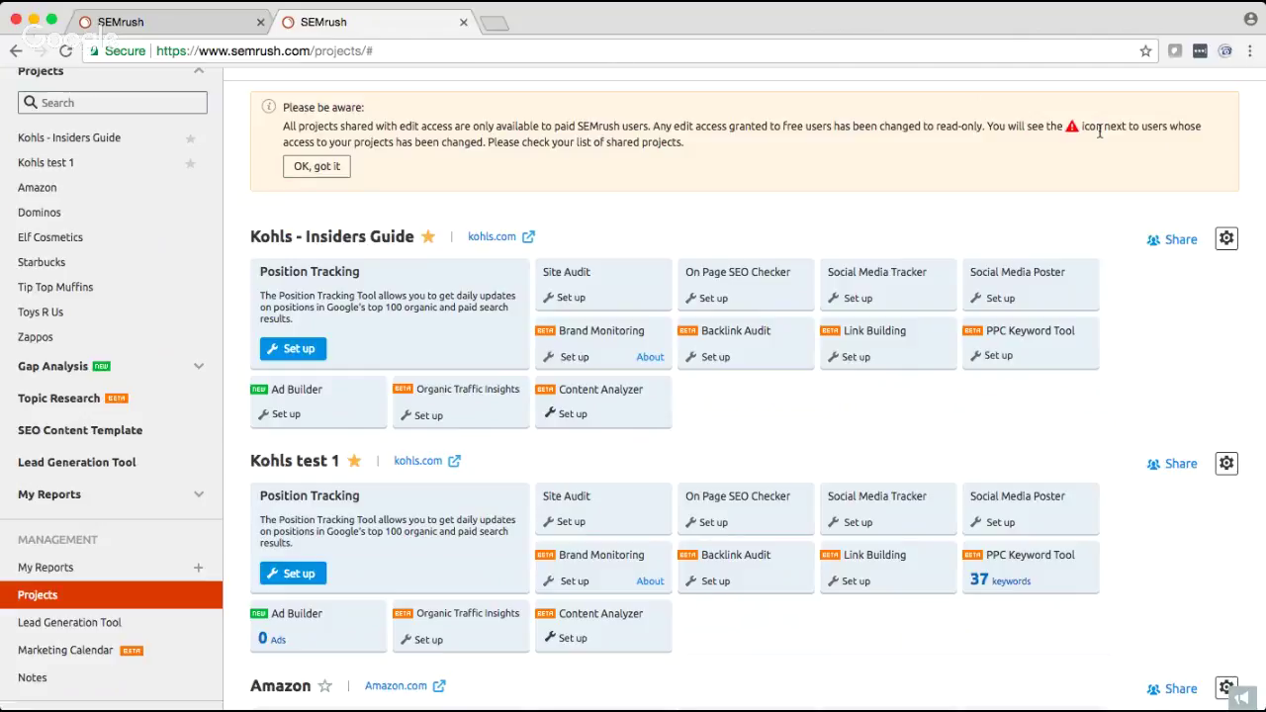
pyautogui.click(1008, 355)
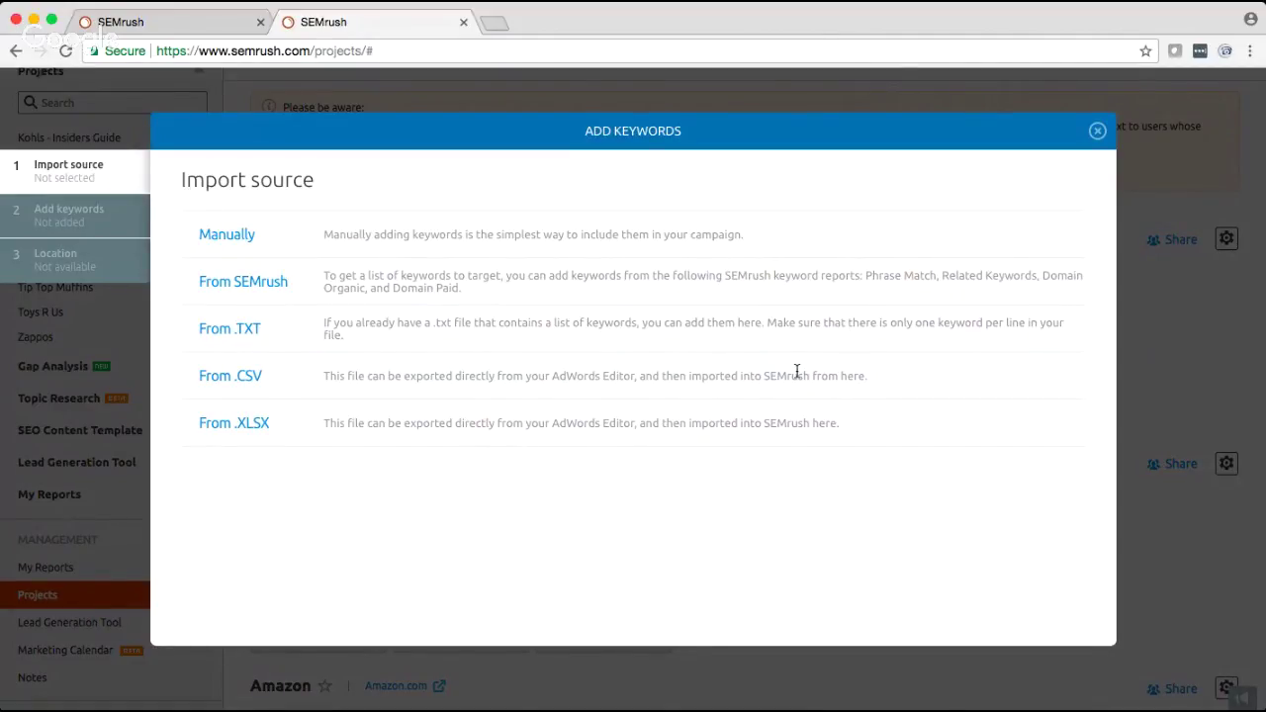
pyautogui.click(272, 287)
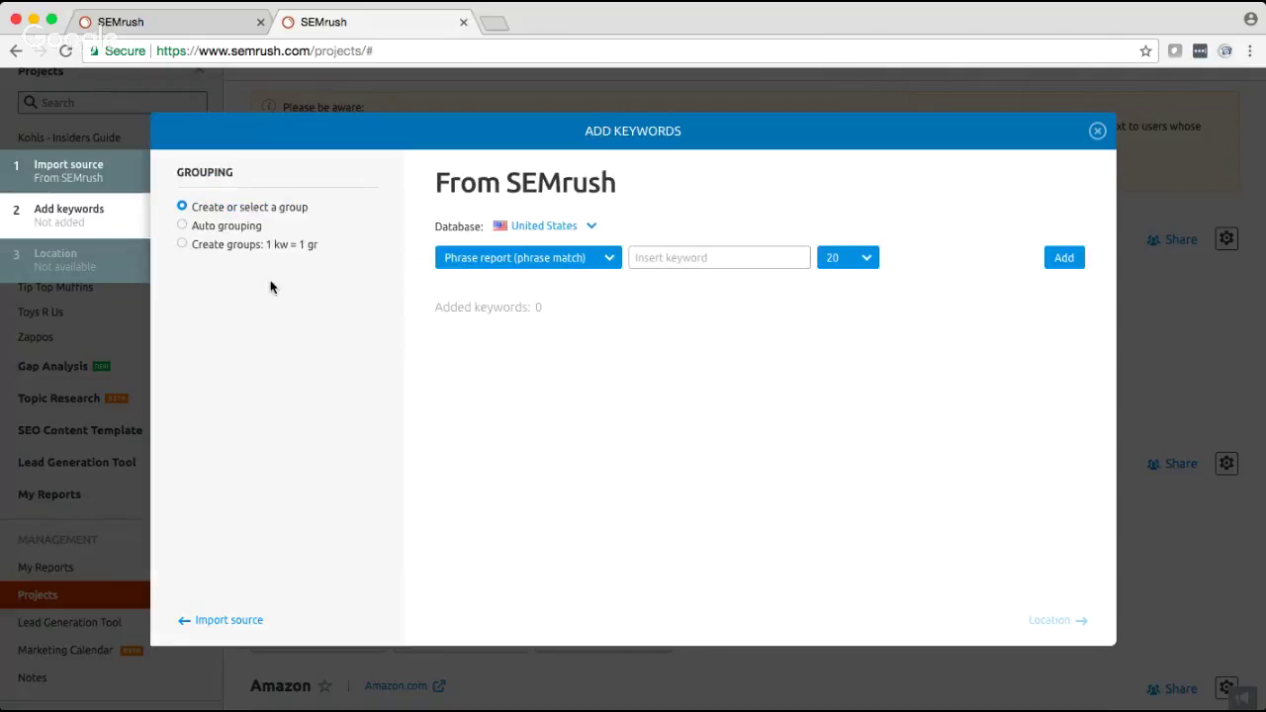
# Add 20 keywords from the phrase match report for "nike womens running shoes".
pyautogui.click(569, 259)
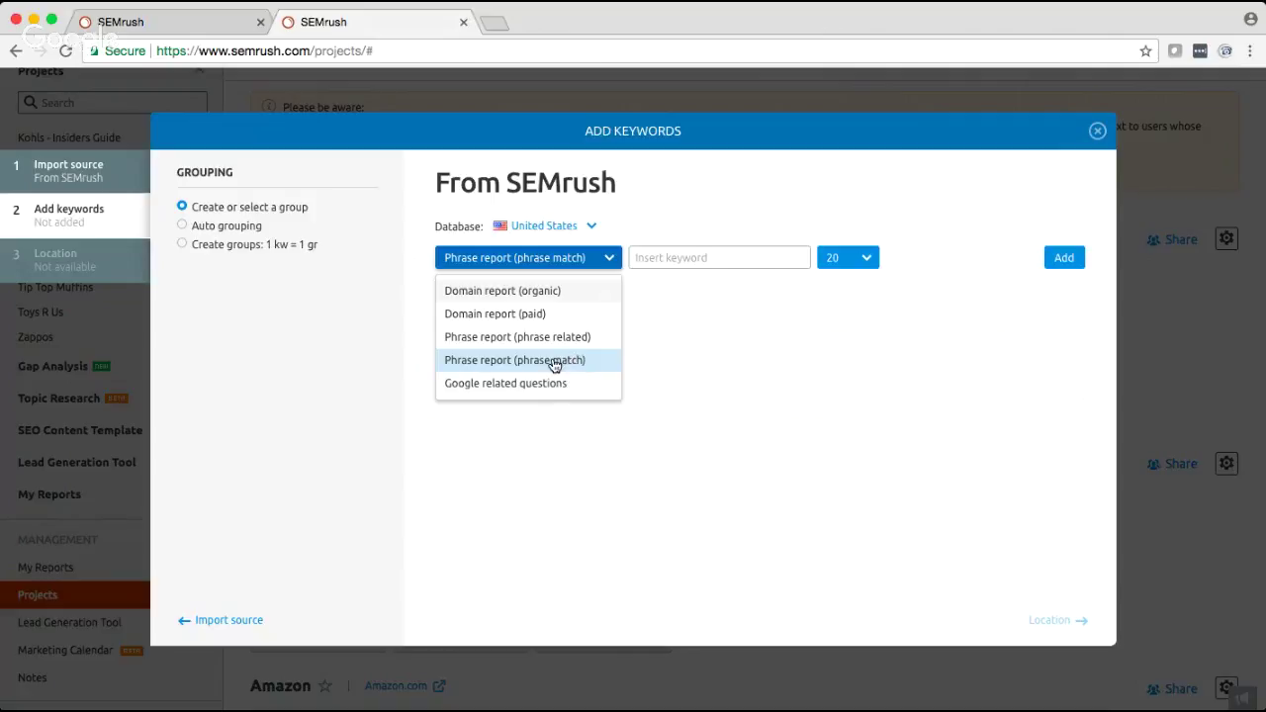
pyautogui.click(704, 257)
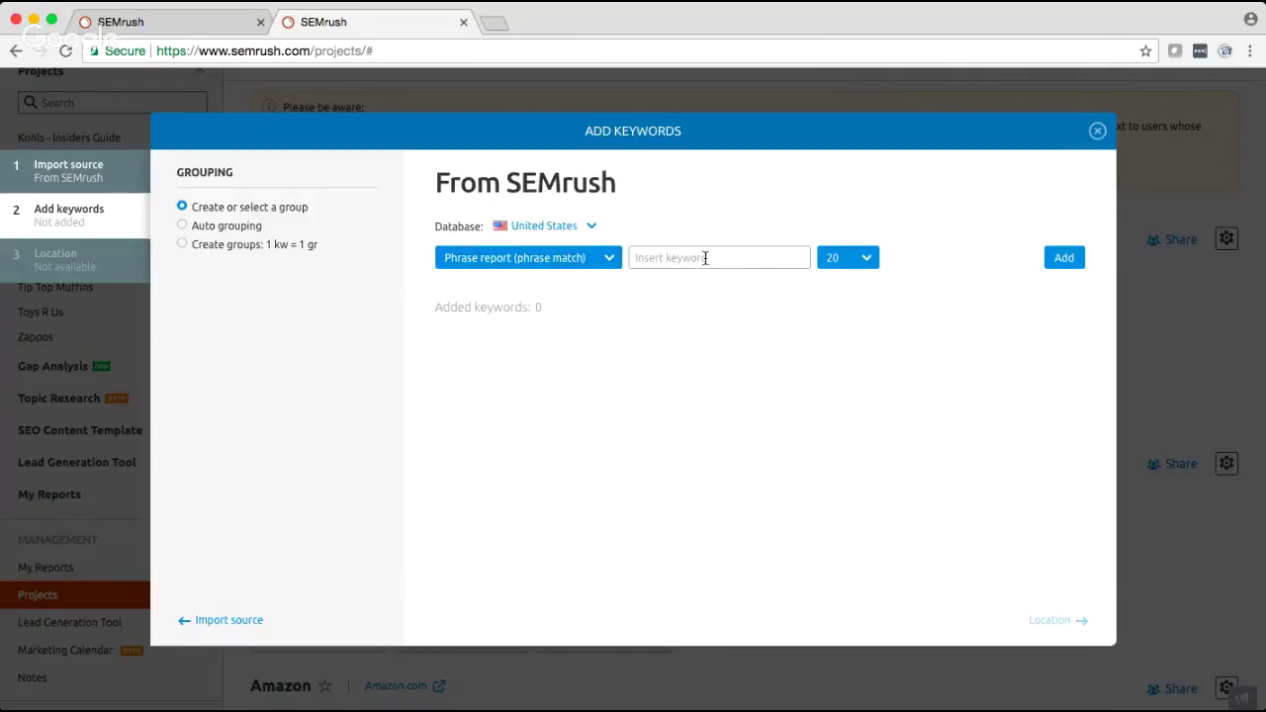
pyautogui.click(705, 257)
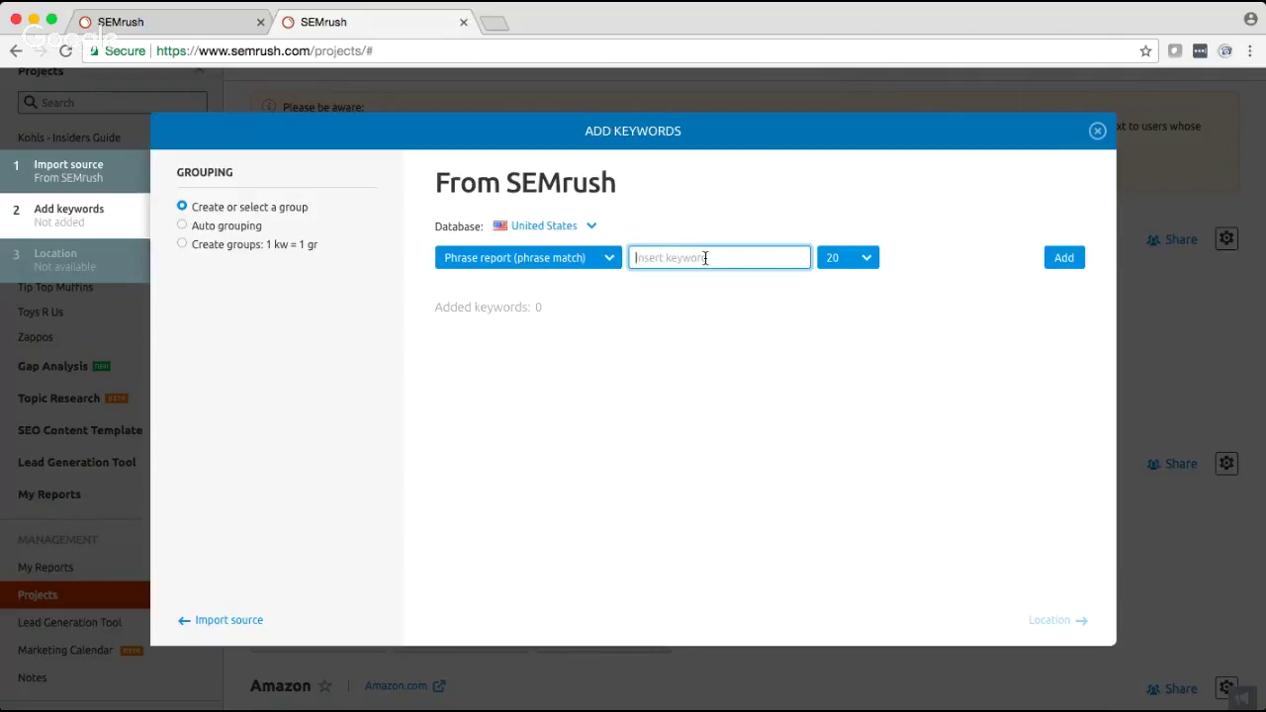
pyautogui.write('nike womens running shoes')
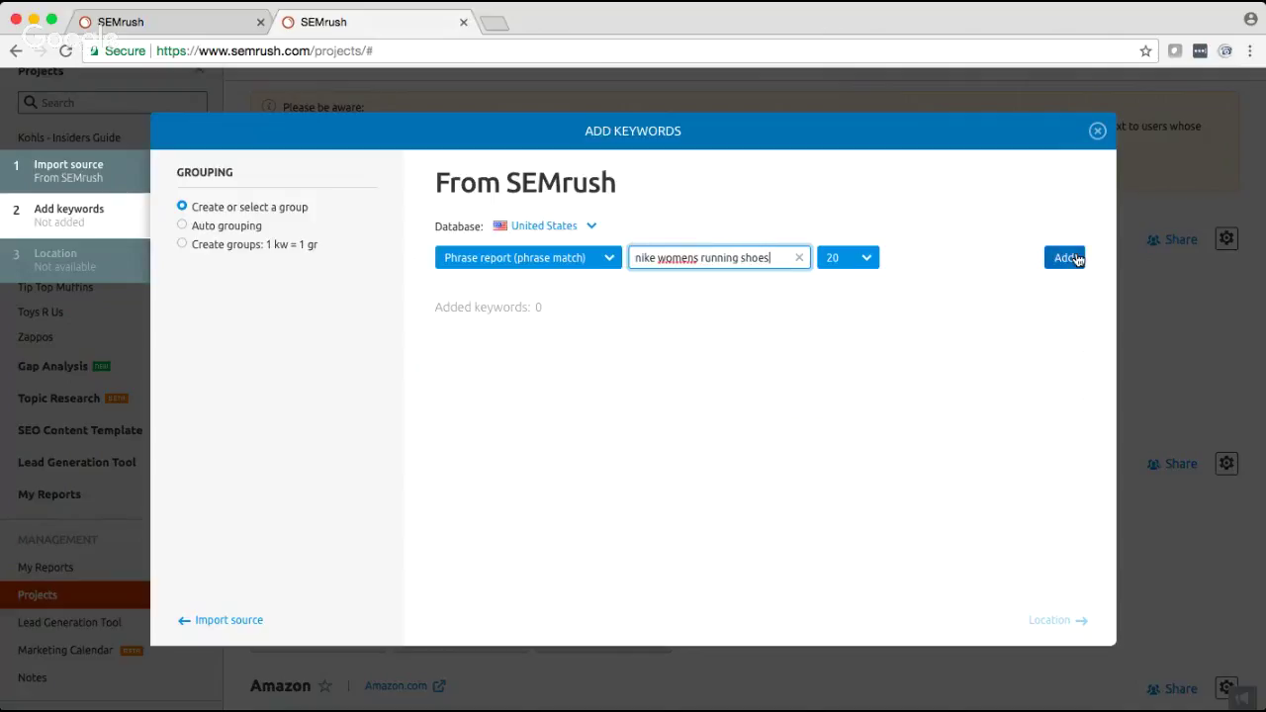
pyautogui.click(1077, 259)
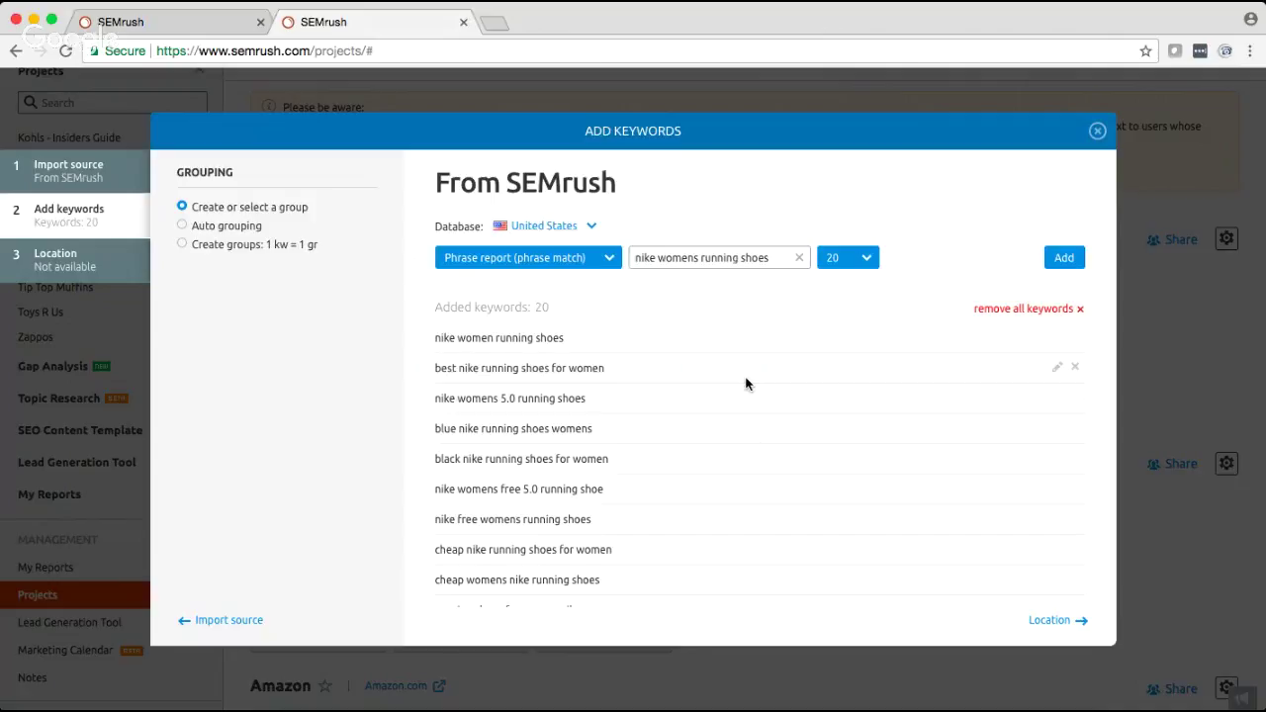
# Remove the five Nike keywords containing "5.0" or "5.0+" from the added keywords.
pyautogui.scroll(-5, 746, 384)
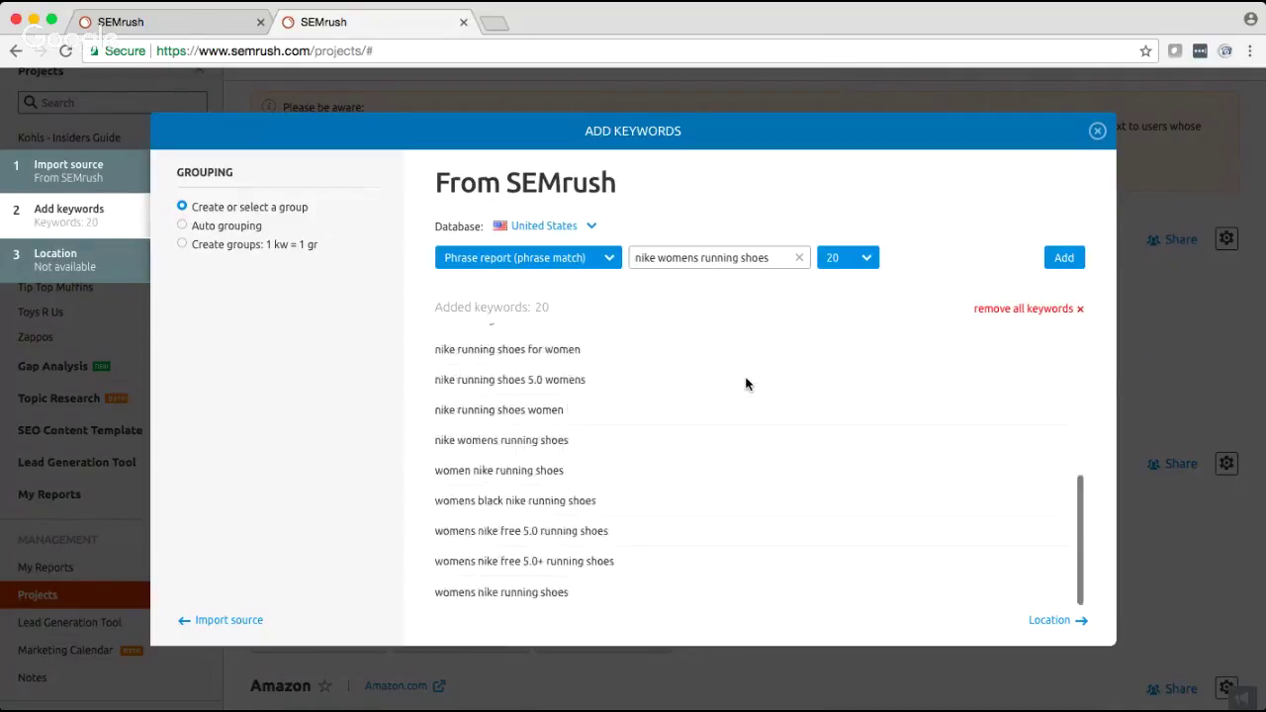
pyautogui.moveTo(619, 394)
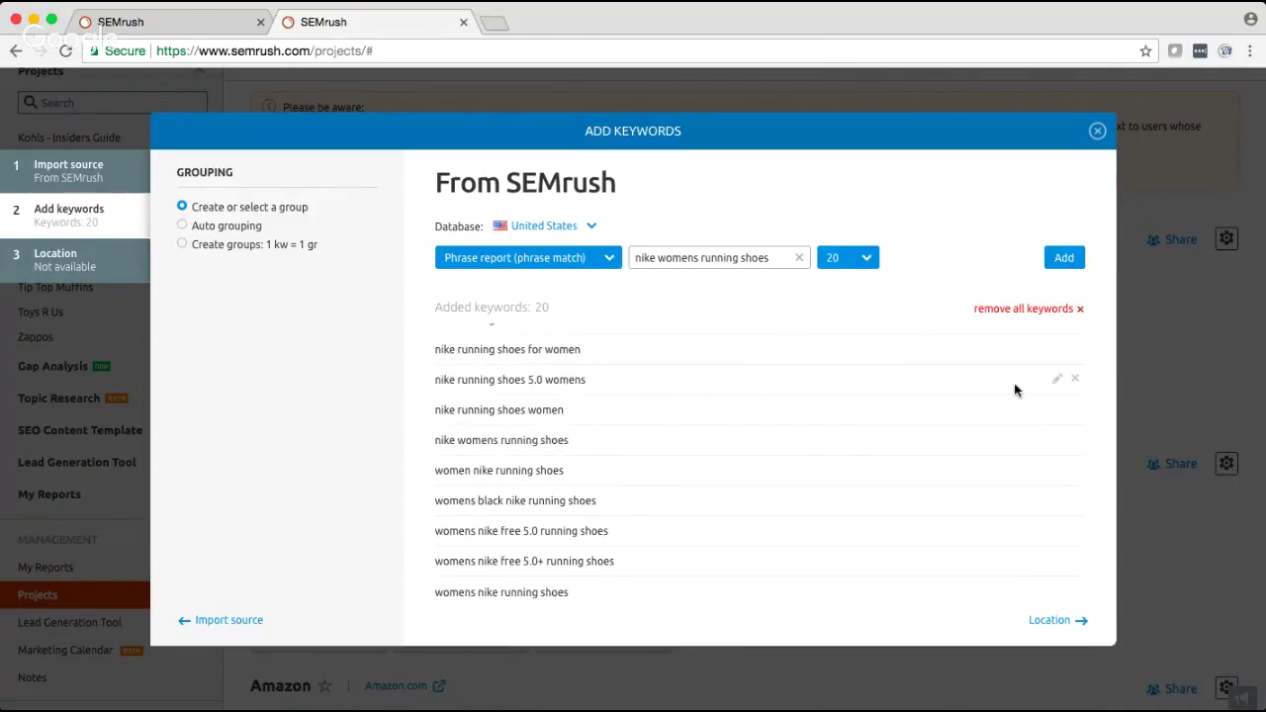
pyautogui.click(1075, 381)
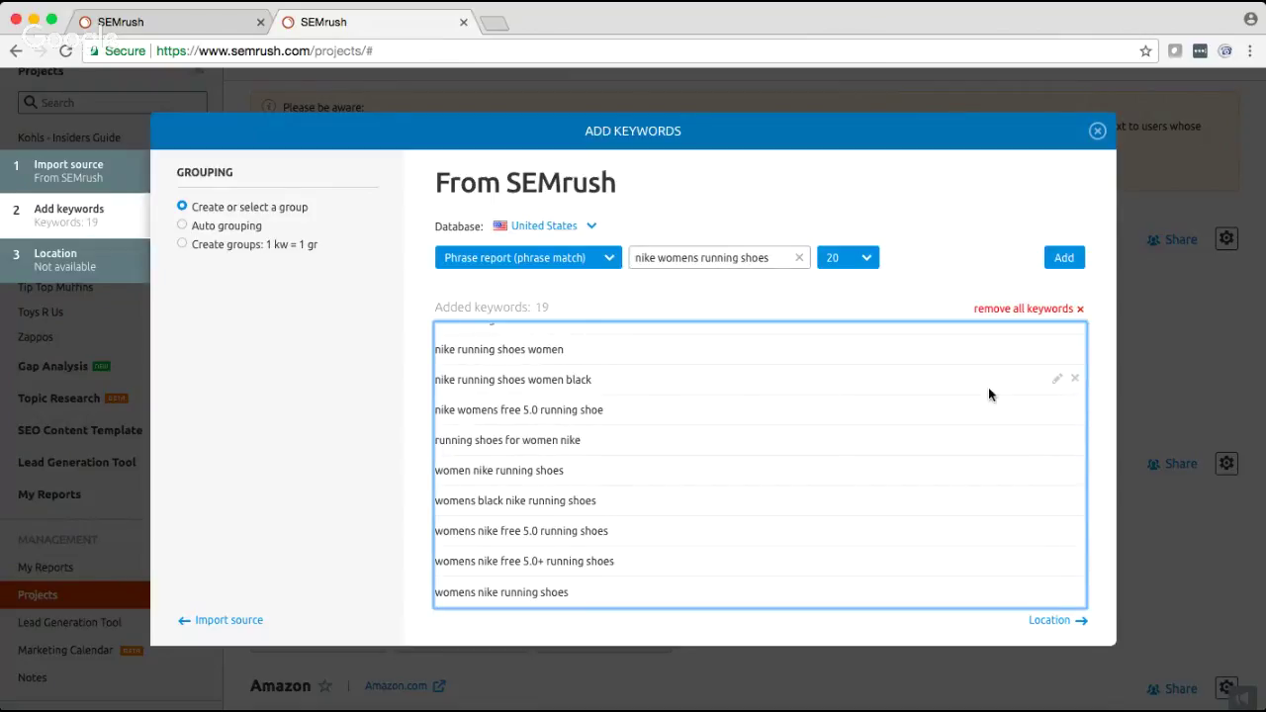
pyautogui.click(1075, 410)
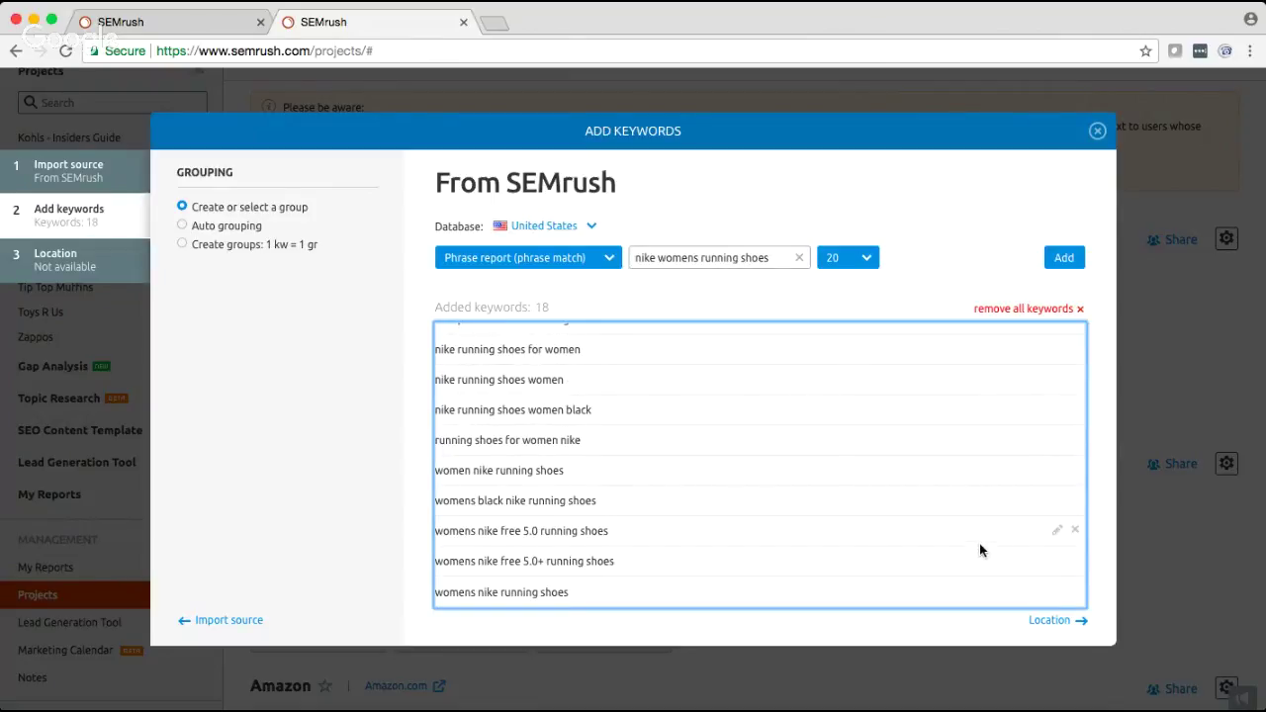
pyautogui.click(1075, 531)
pyautogui.click(1075, 561)
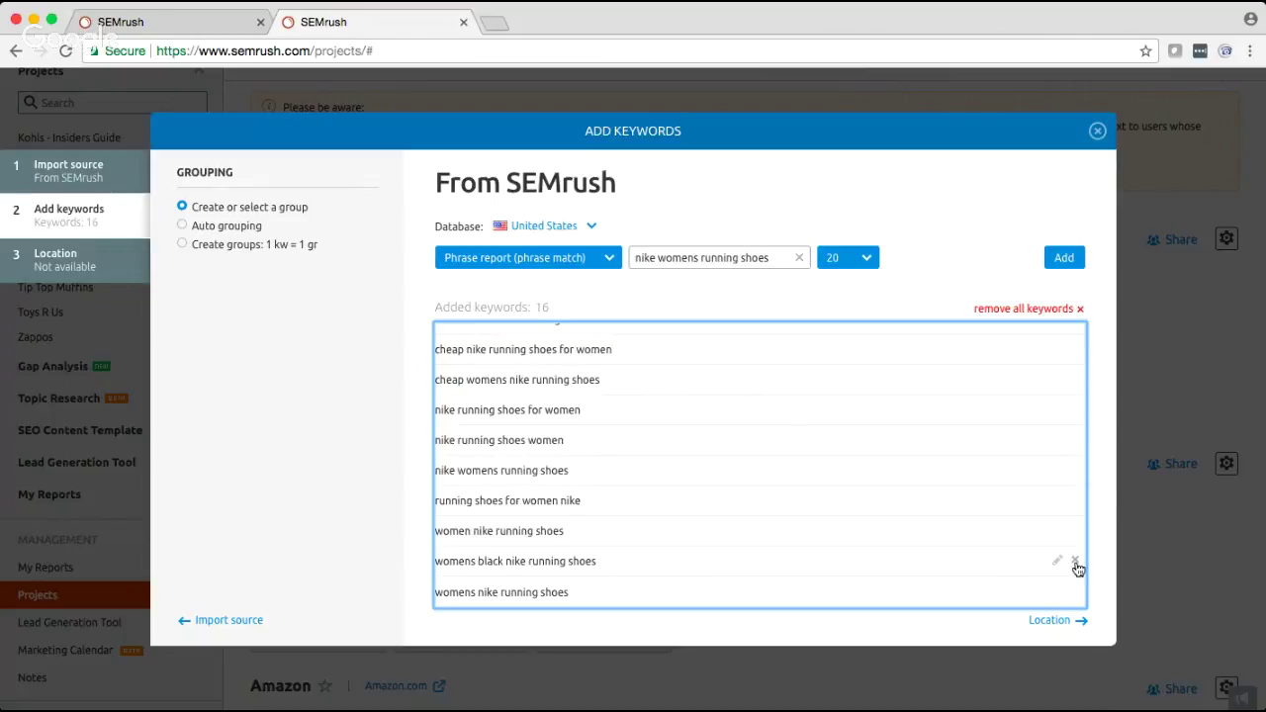
pyautogui.scroll(5, 906, 468)
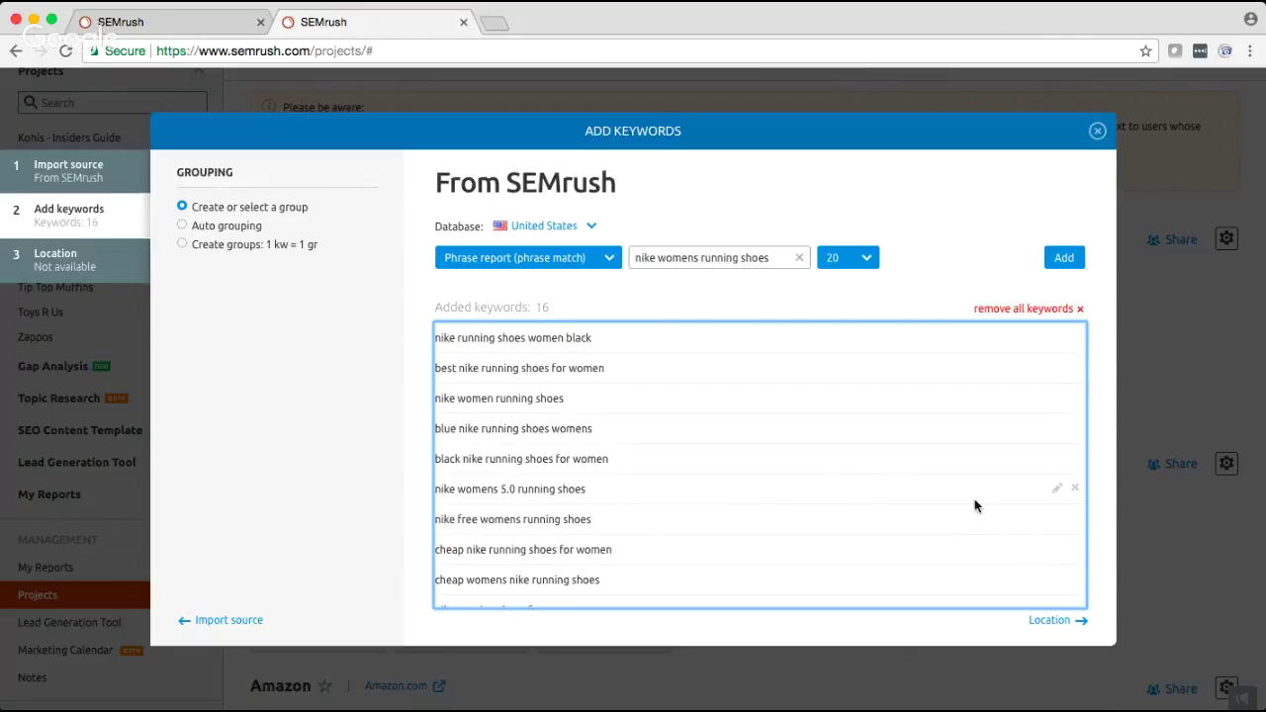
pyautogui.click(1075, 489)
# Replace the seed keyword with "shoes for women", add its 20 phrase match keywords and look through the list.
pyautogui.click(760, 249)
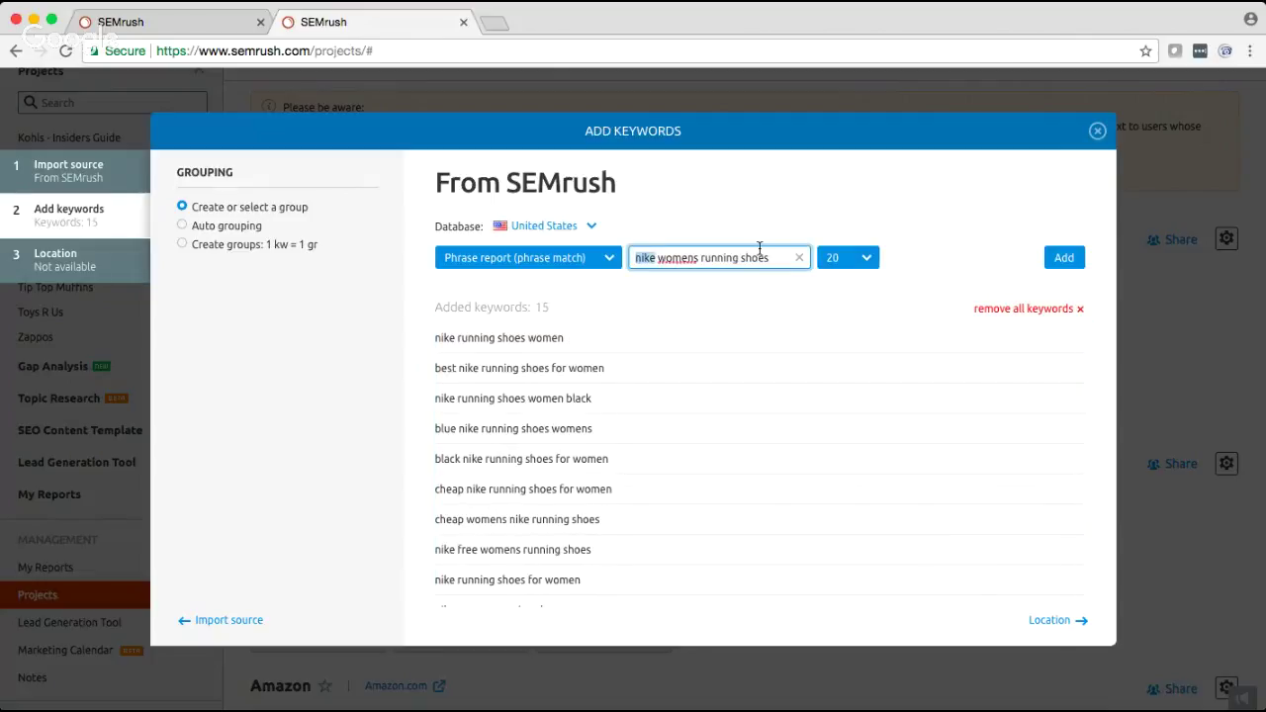
pyautogui.hotkey('ctrl', 'a')
pyautogui.press('BackSpace')
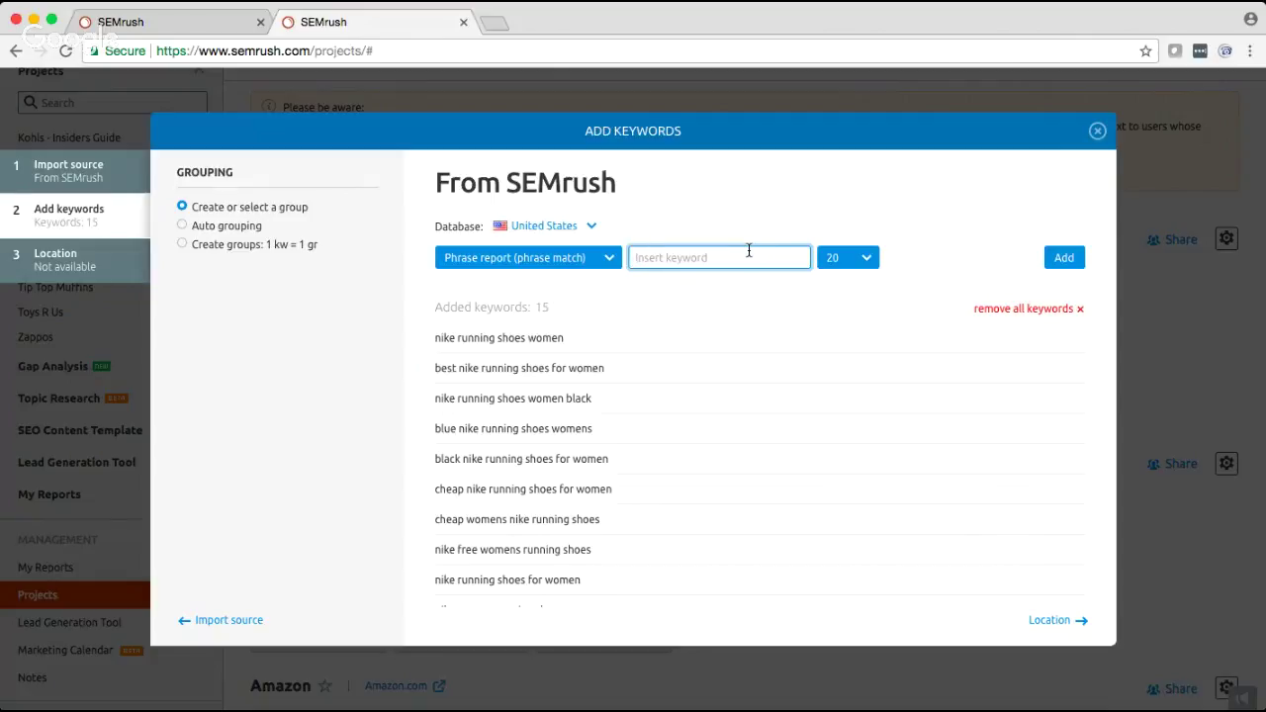
pyautogui.write('shoes for women')
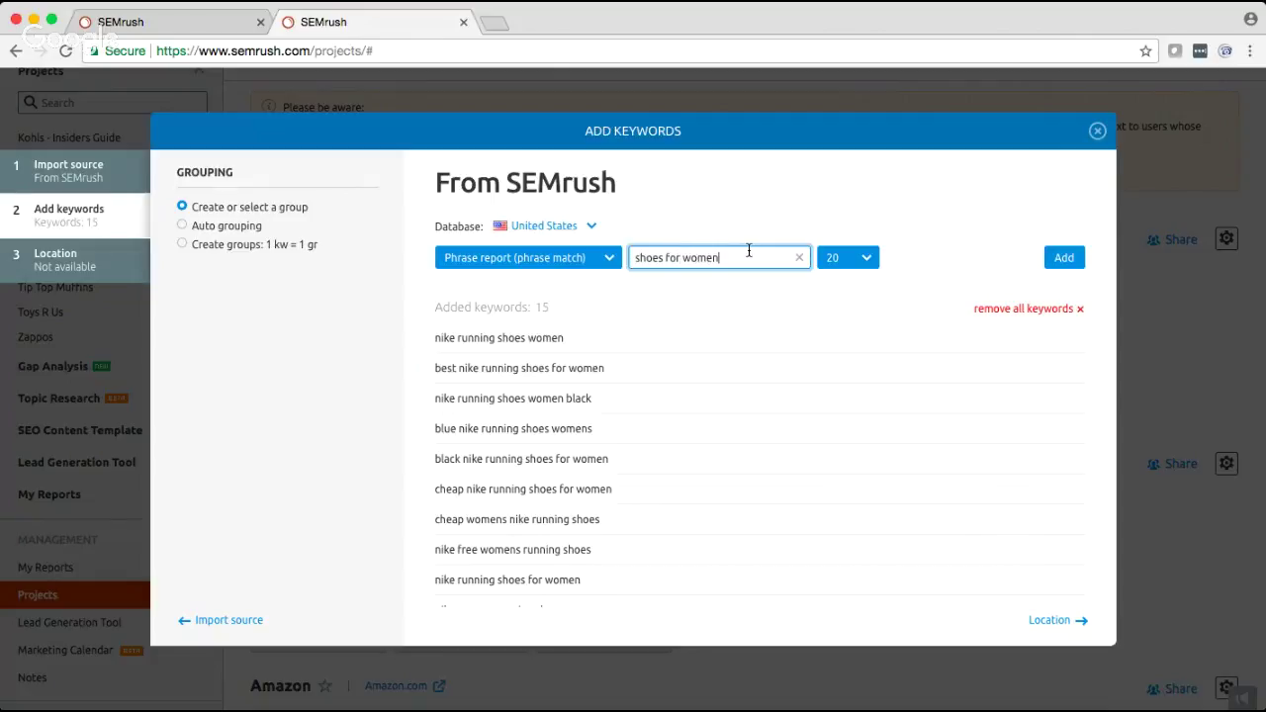
pyautogui.click(1057, 265)
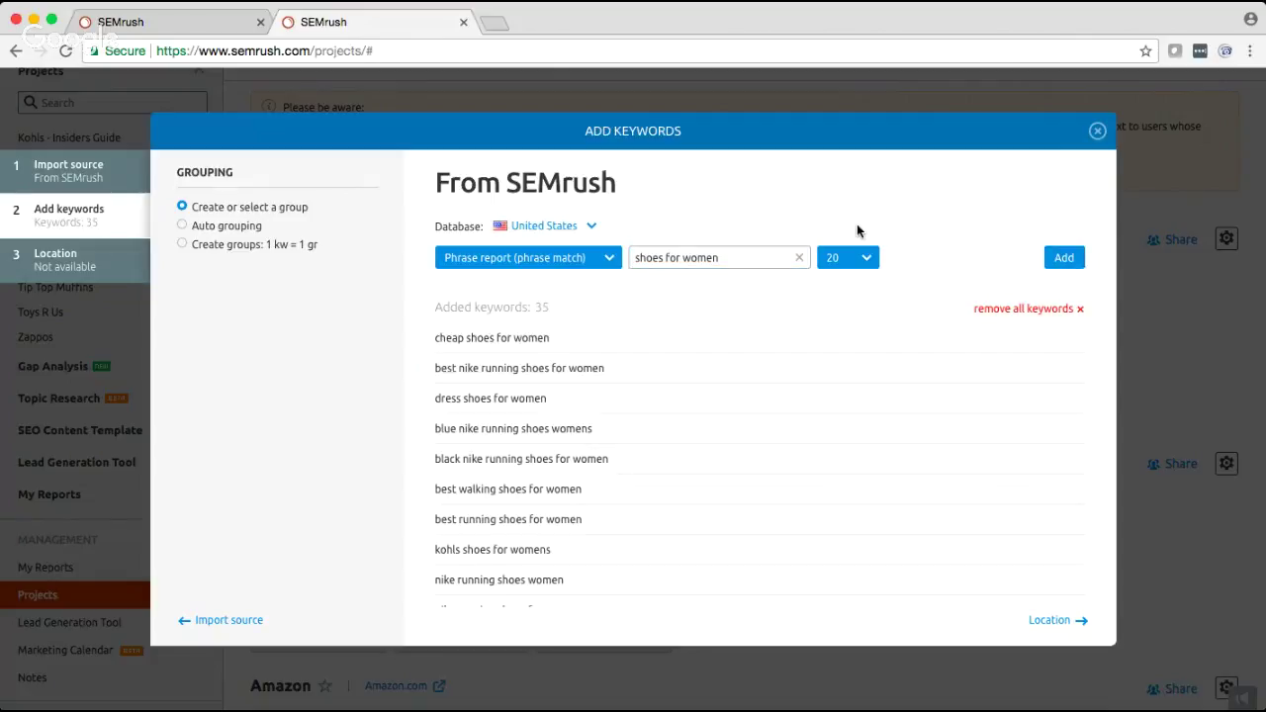
pyautogui.scroll(-10, 708, 483)
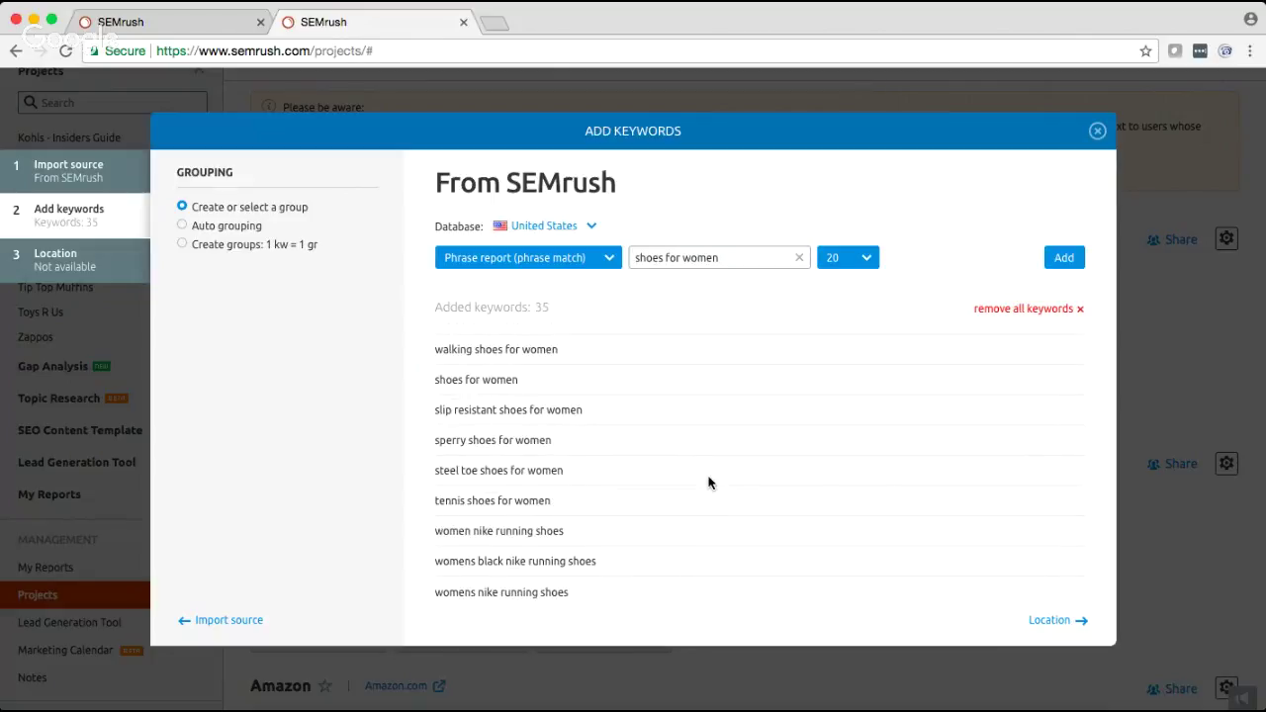
pyautogui.scroll(1, 628, 436)
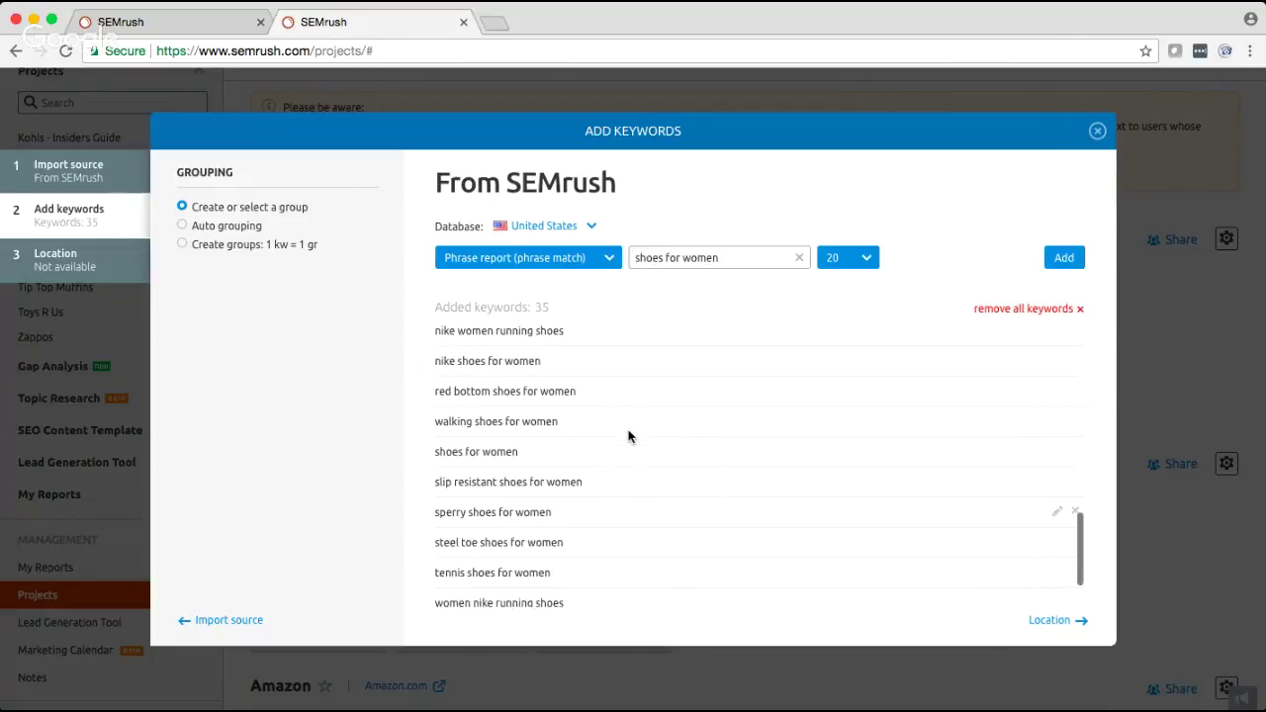
pyautogui.scroll(8, 629, 437)
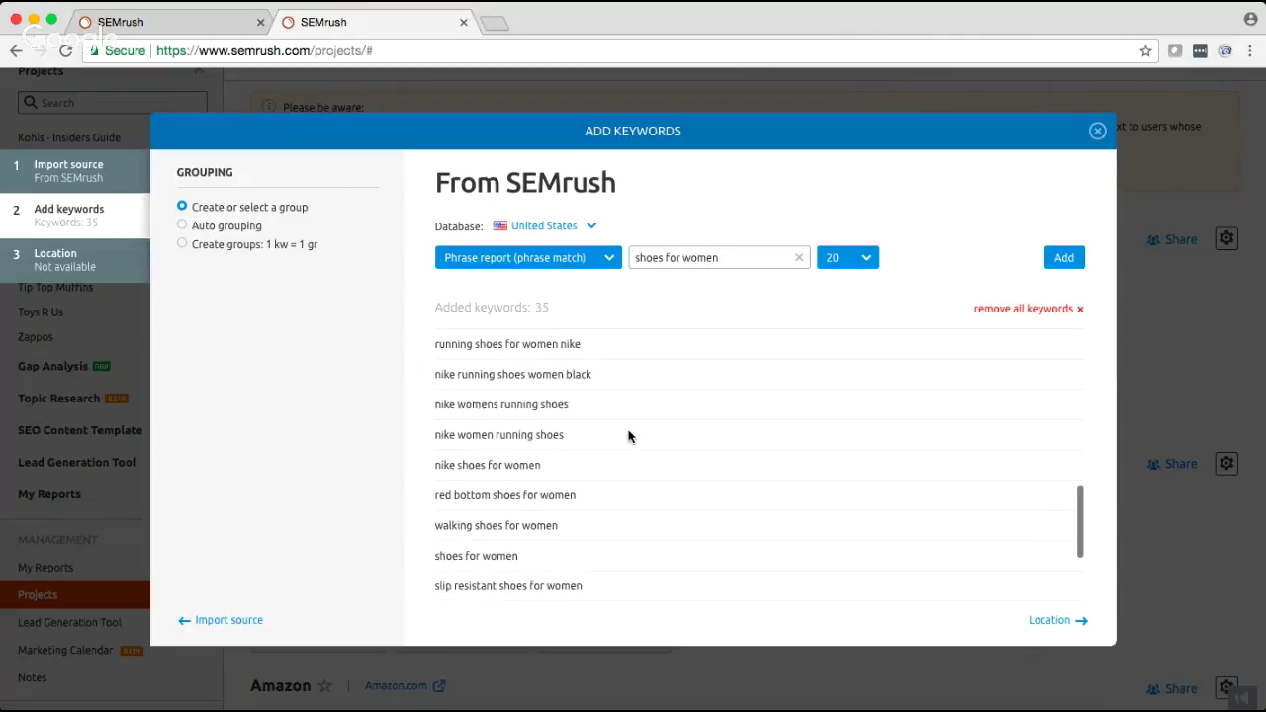
# Replace the seed keyword with "shoe sales" and add its 20 phrase match keywords.
pyautogui.tripleClick(744, 253)
pyautogui.press('BackSpace')
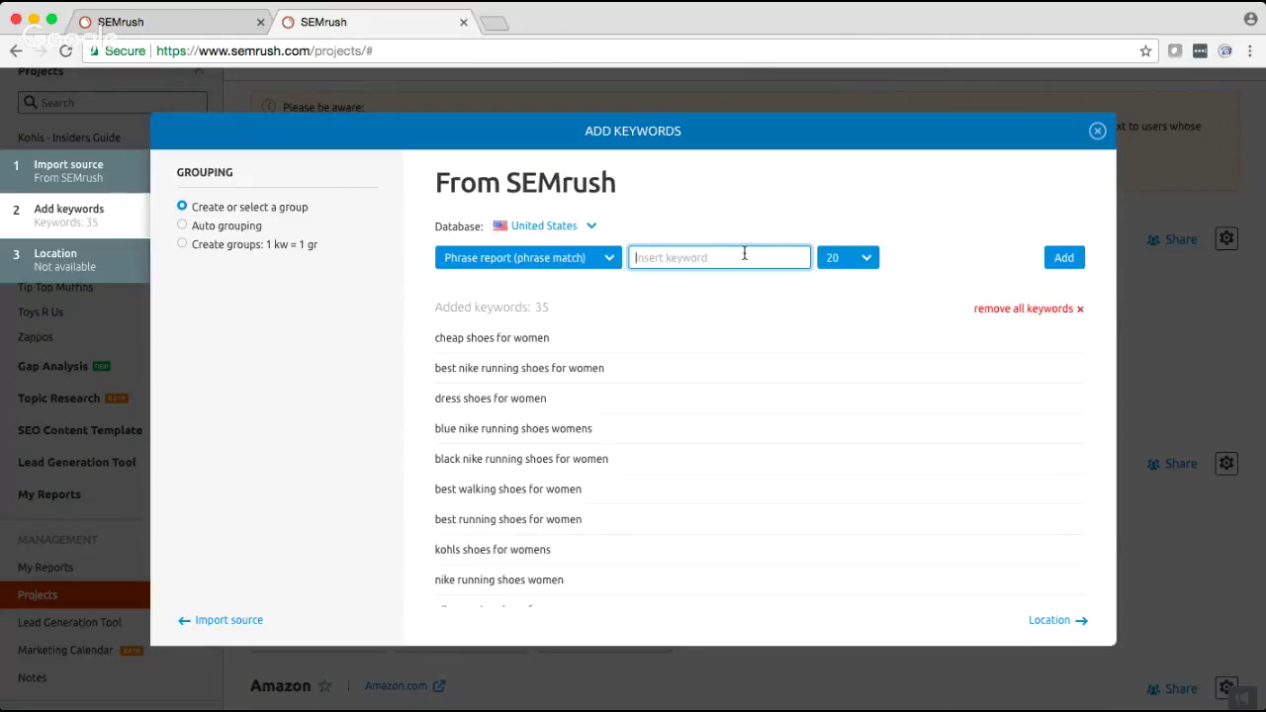
pyautogui.write('shoe sales')
pyautogui.click(1077, 269)
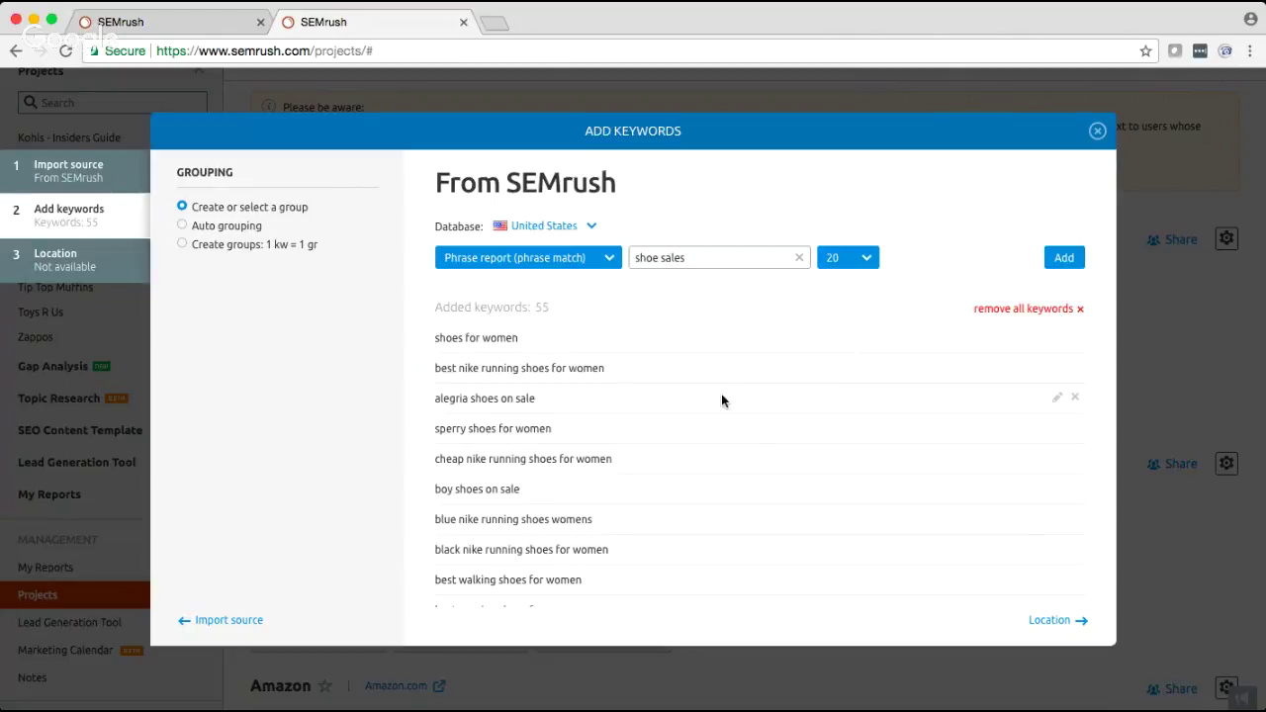
# Remove "yeezy shoes for sale" from the added keywords and look over the remaining list.
pyautogui.scroll(-15, 721, 396)
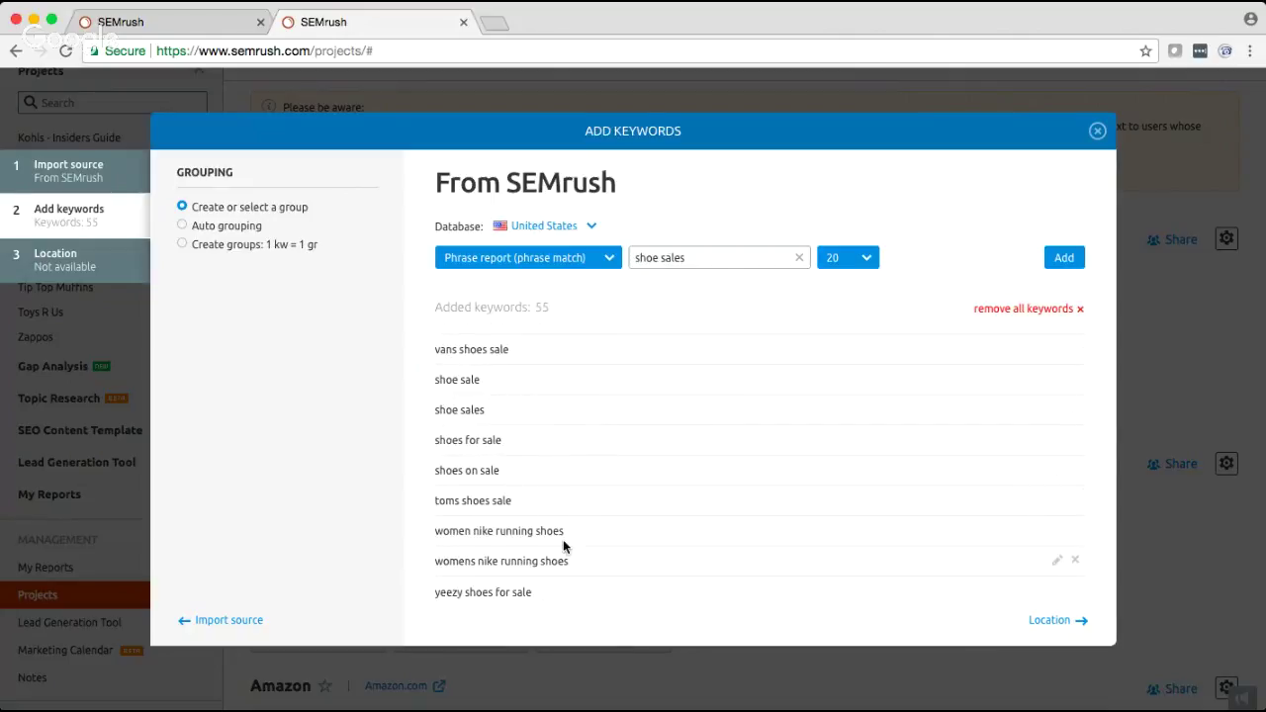
pyautogui.scroll(-2, 539, 422)
pyautogui.click(1076, 593)
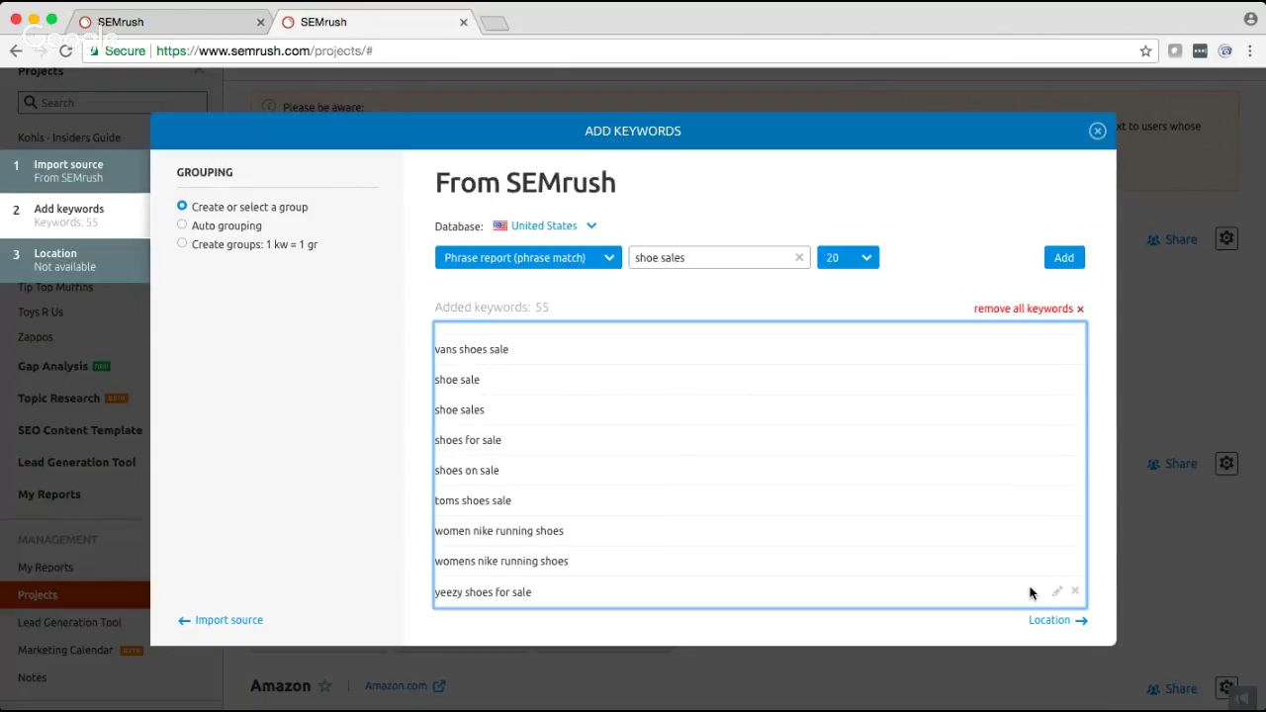
pyautogui.click(1076, 593)
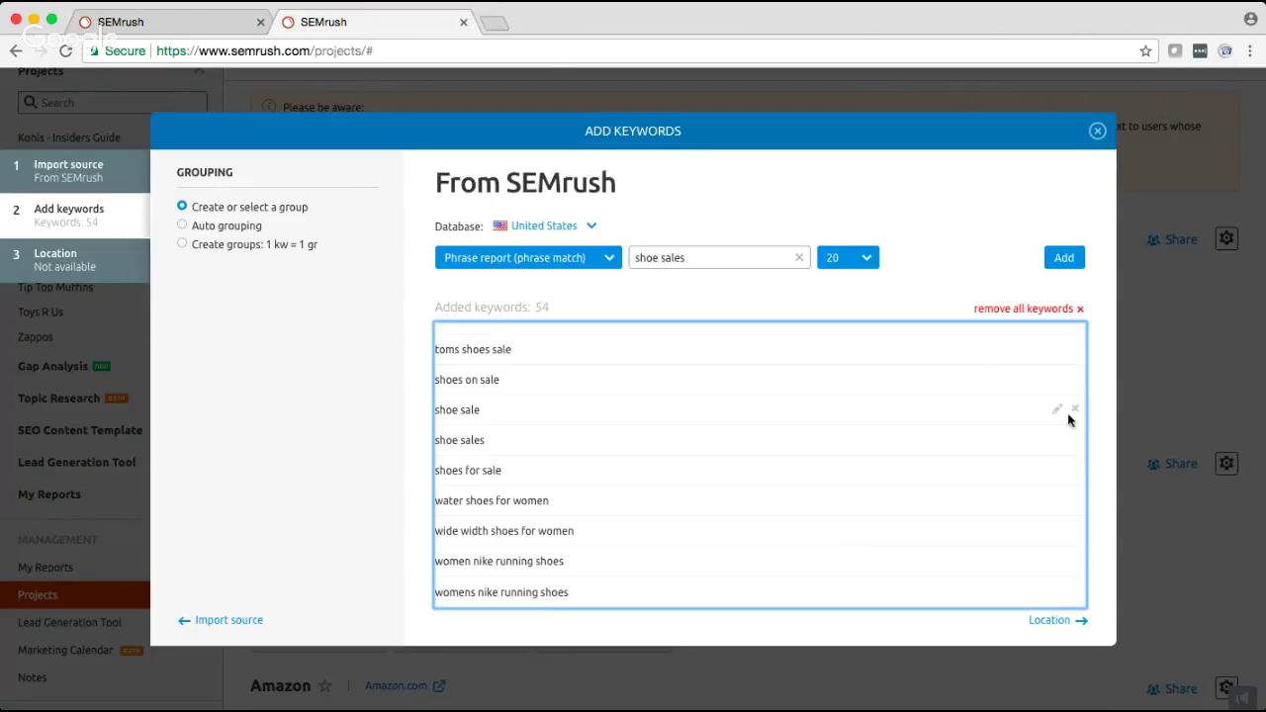
pyautogui.scroll(3, 970, 369)
pyautogui.scroll(15, 971, 367)
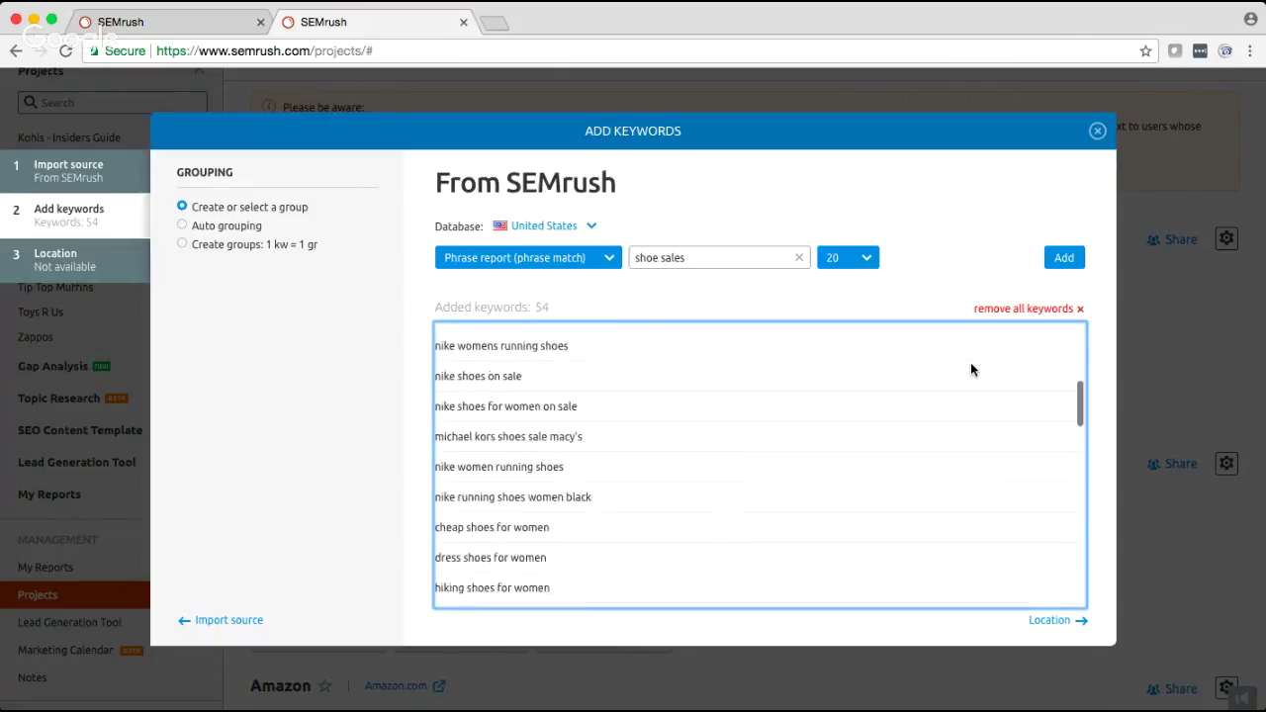
# Set the campaign's location country to United States and start the PPC Keyword Tool.
pyautogui.click(1069, 622)
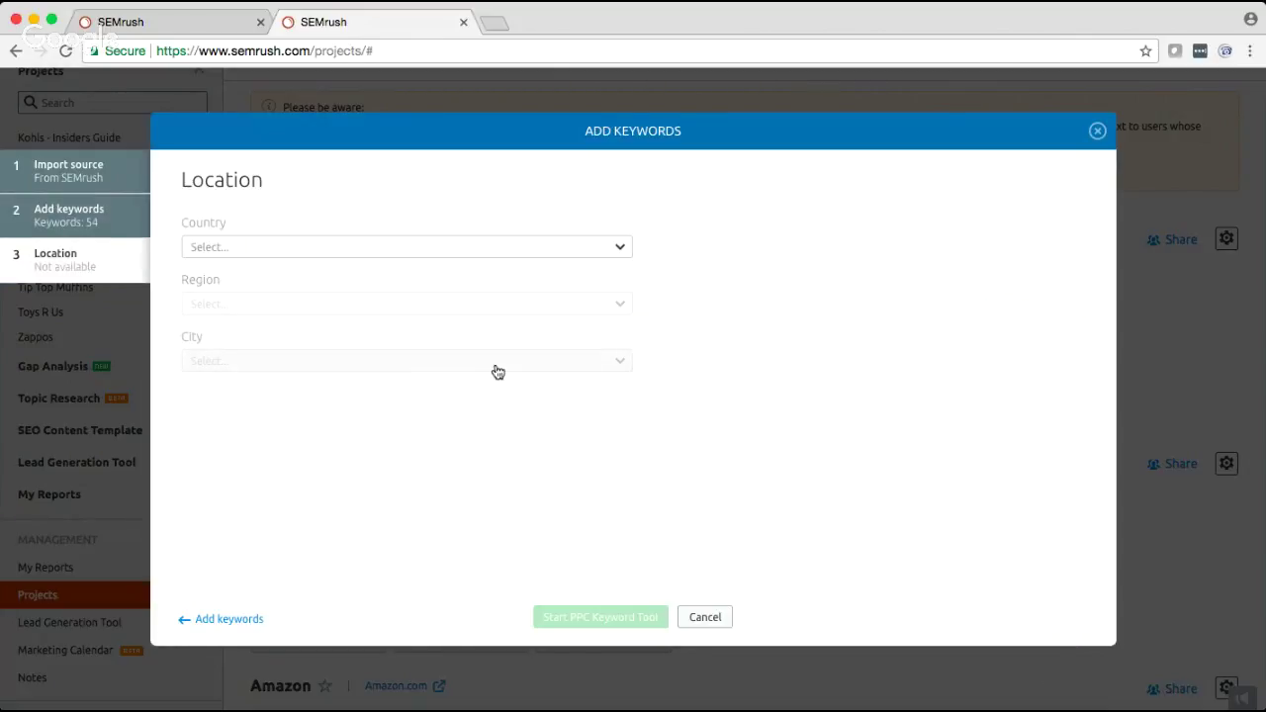
pyautogui.click(335, 247)
pyautogui.click(291, 318)
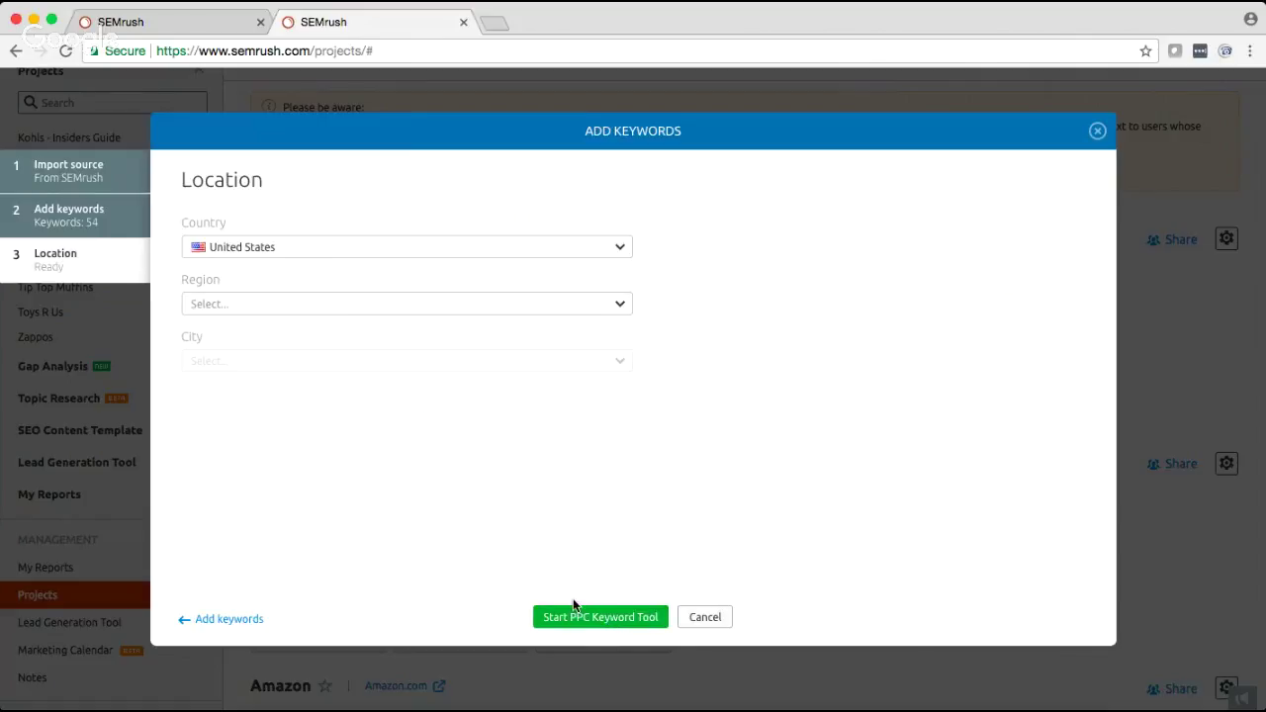
pyautogui.click(545, 620)
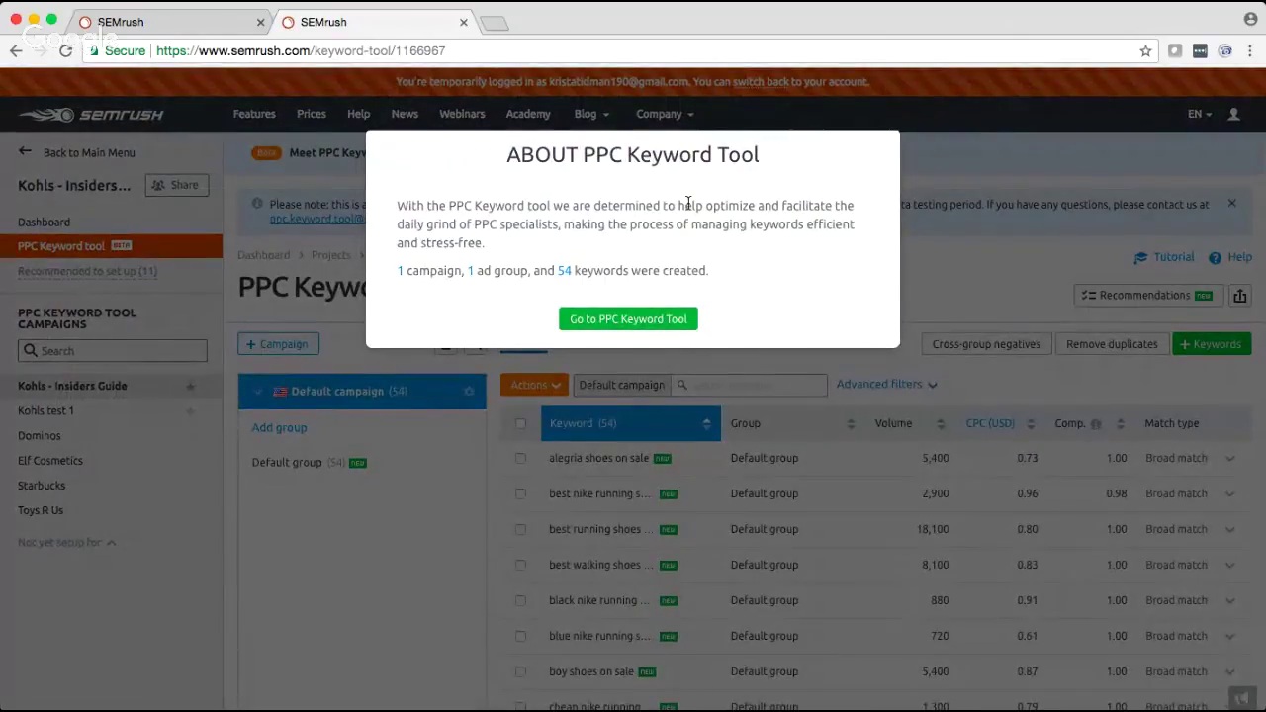
# Enter the PPC Keyword Tool, close the guided tour and look over the campaign's keyword table.
pyautogui.click(662, 324)
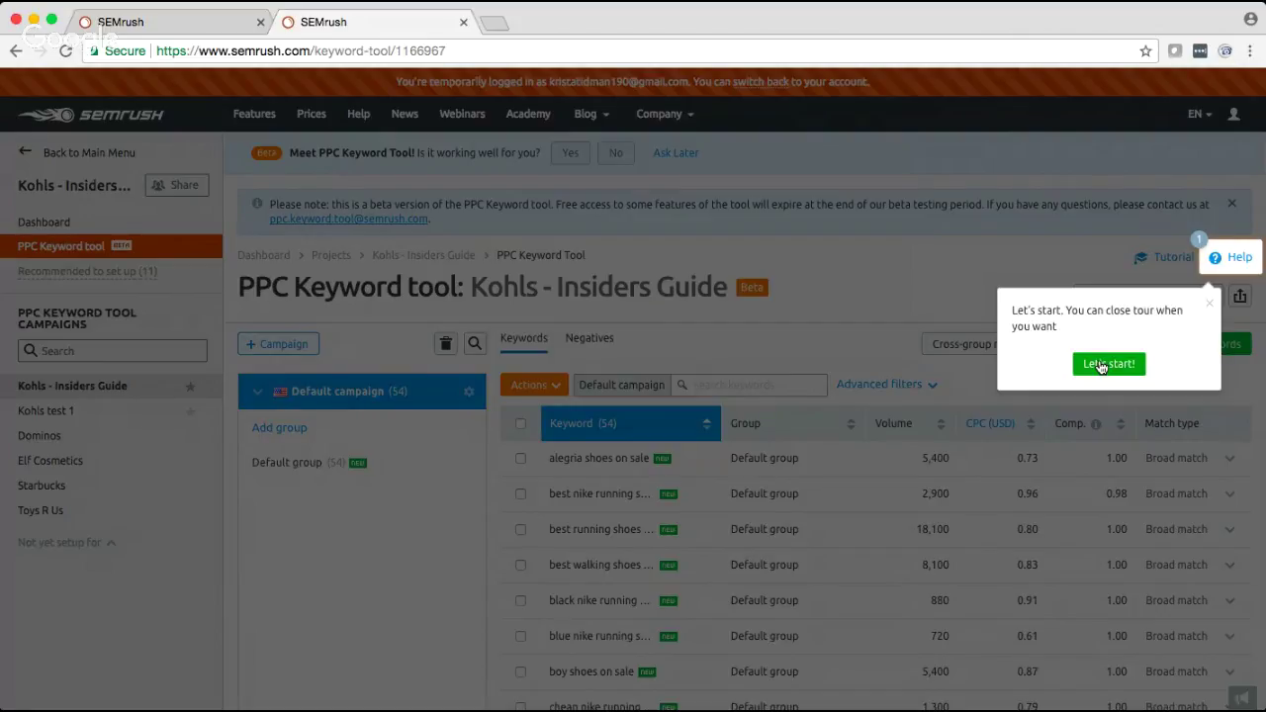
pyautogui.click(1211, 306)
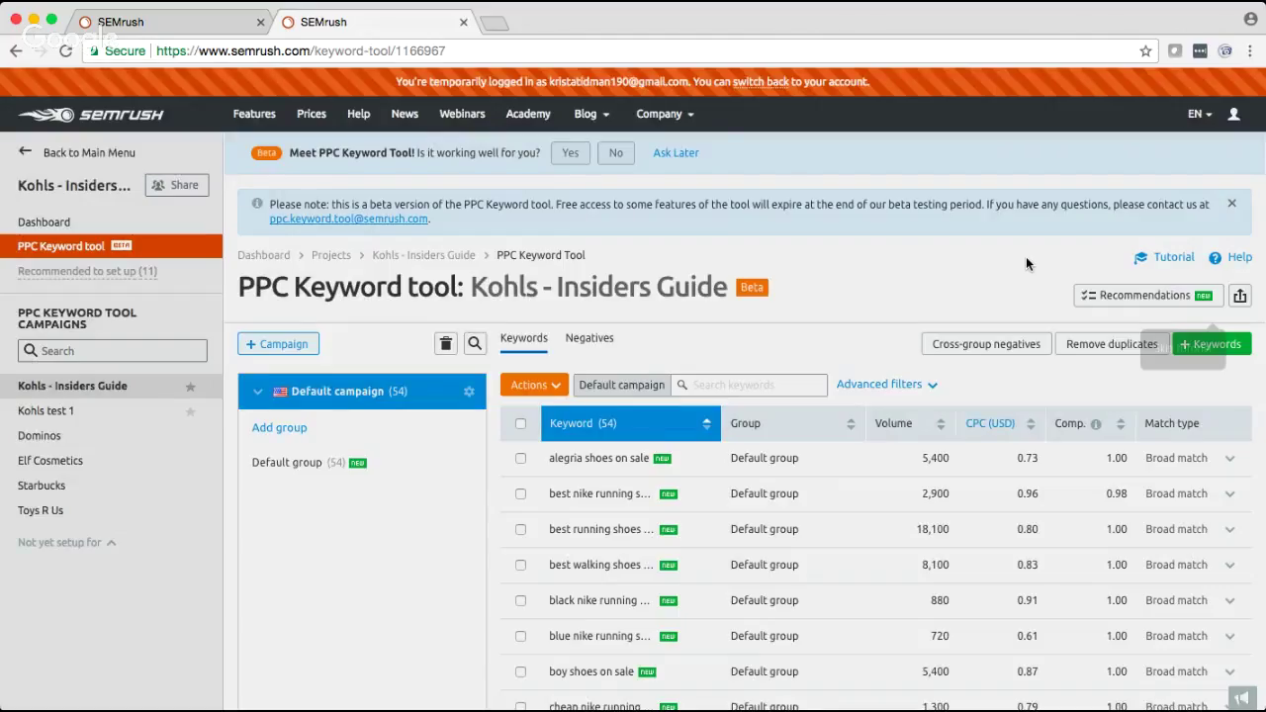
pyautogui.scroll(-1, 1026, 256)
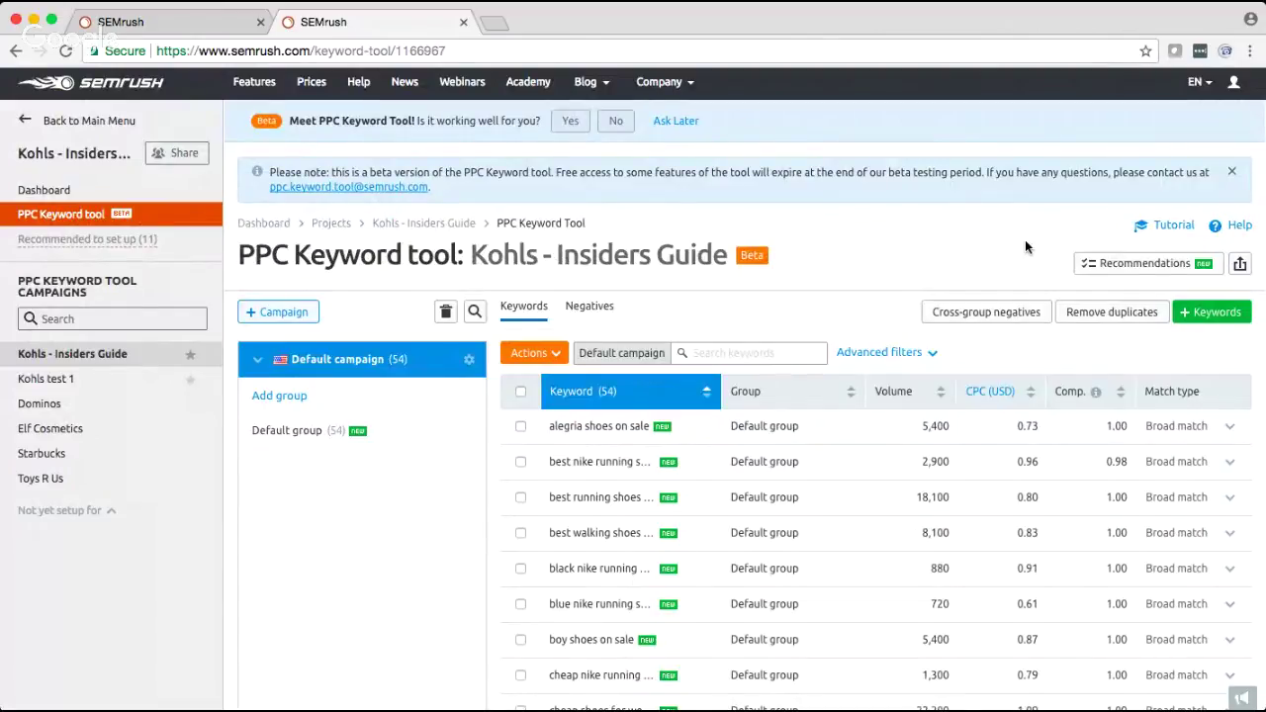
pyautogui.scroll(-2, 1024, 246)
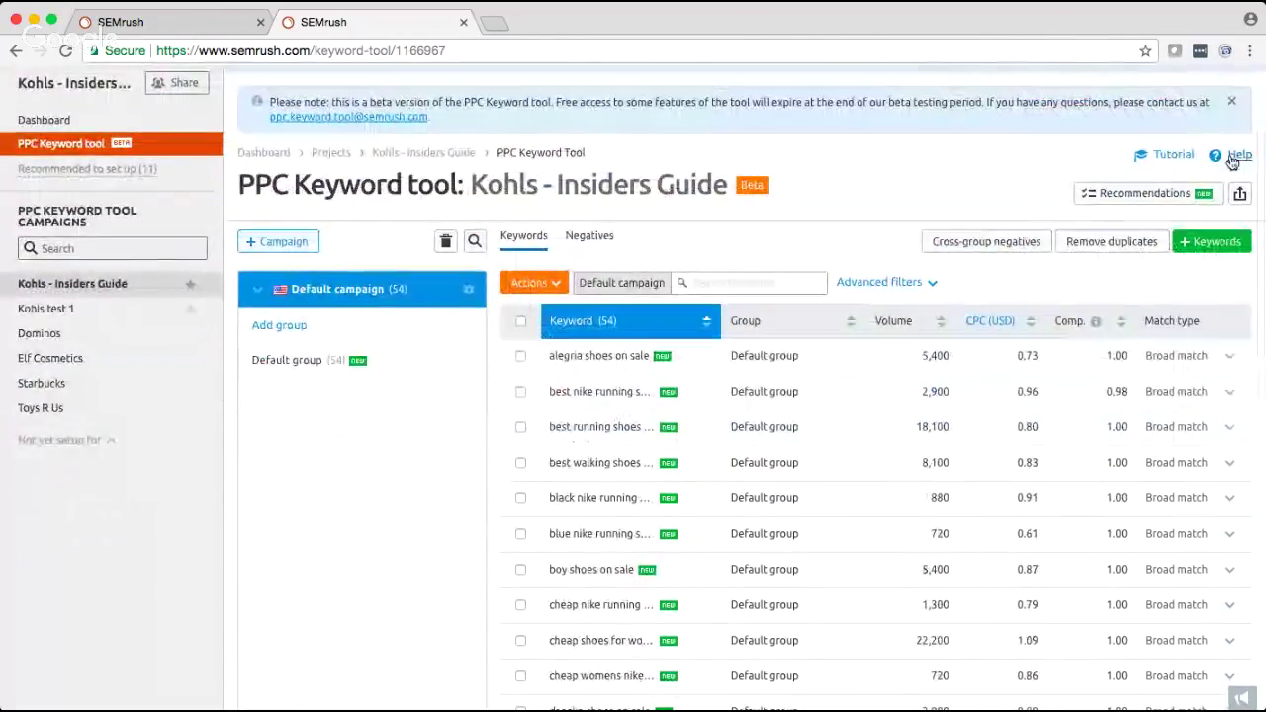
pyautogui.scroll(2, 1001, 163)
pyautogui.scroll(-3, 1001, 163)
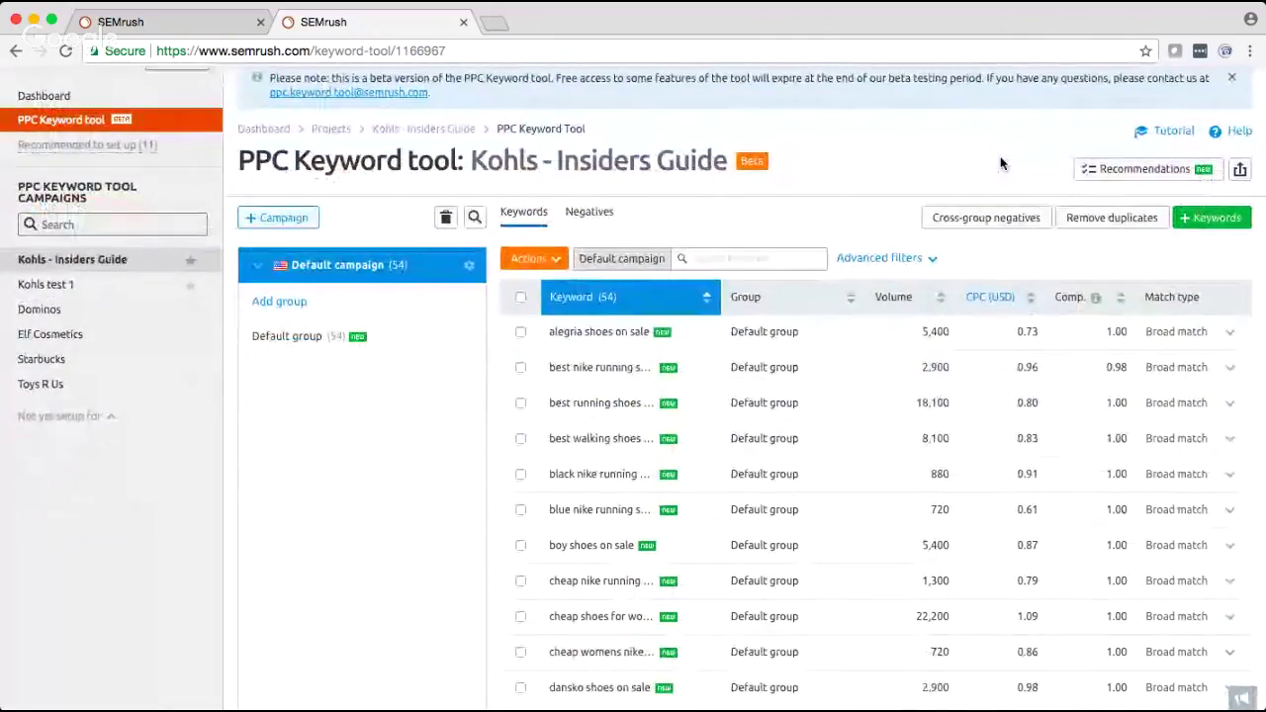
pyautogui.scroll(-2, 994, 153)
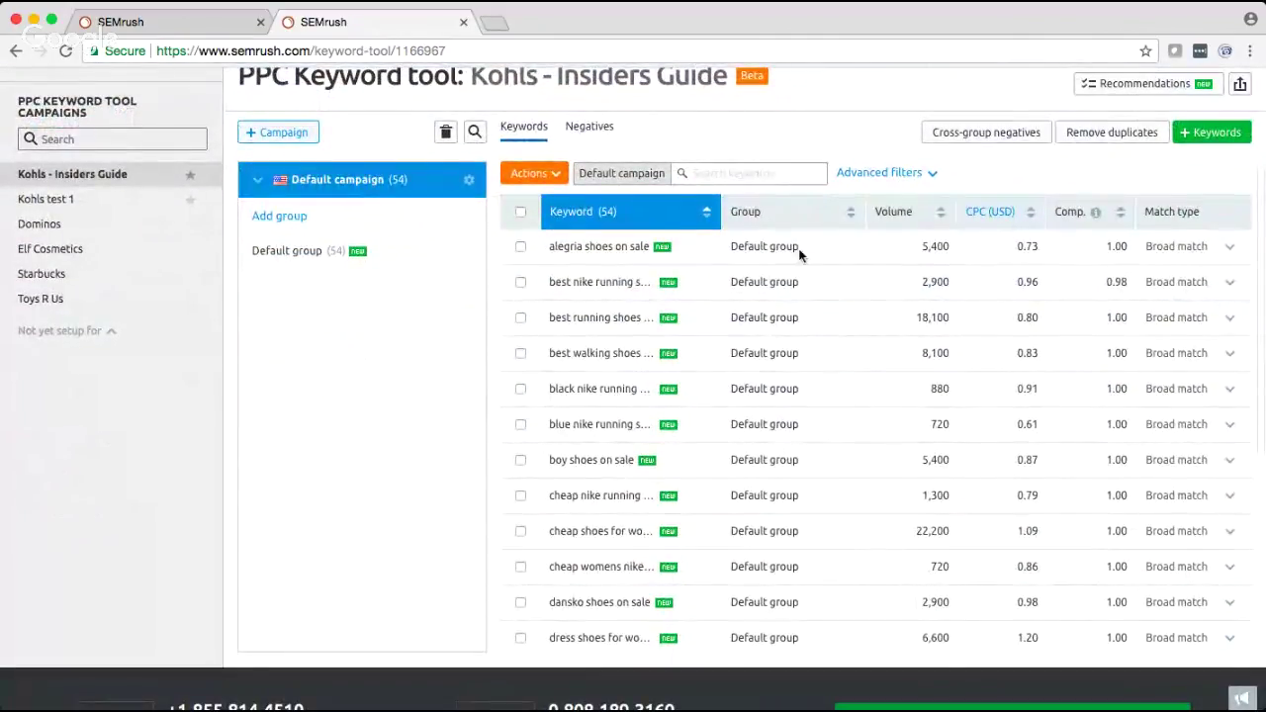
pyautogui.scroll(2, 870, 147)
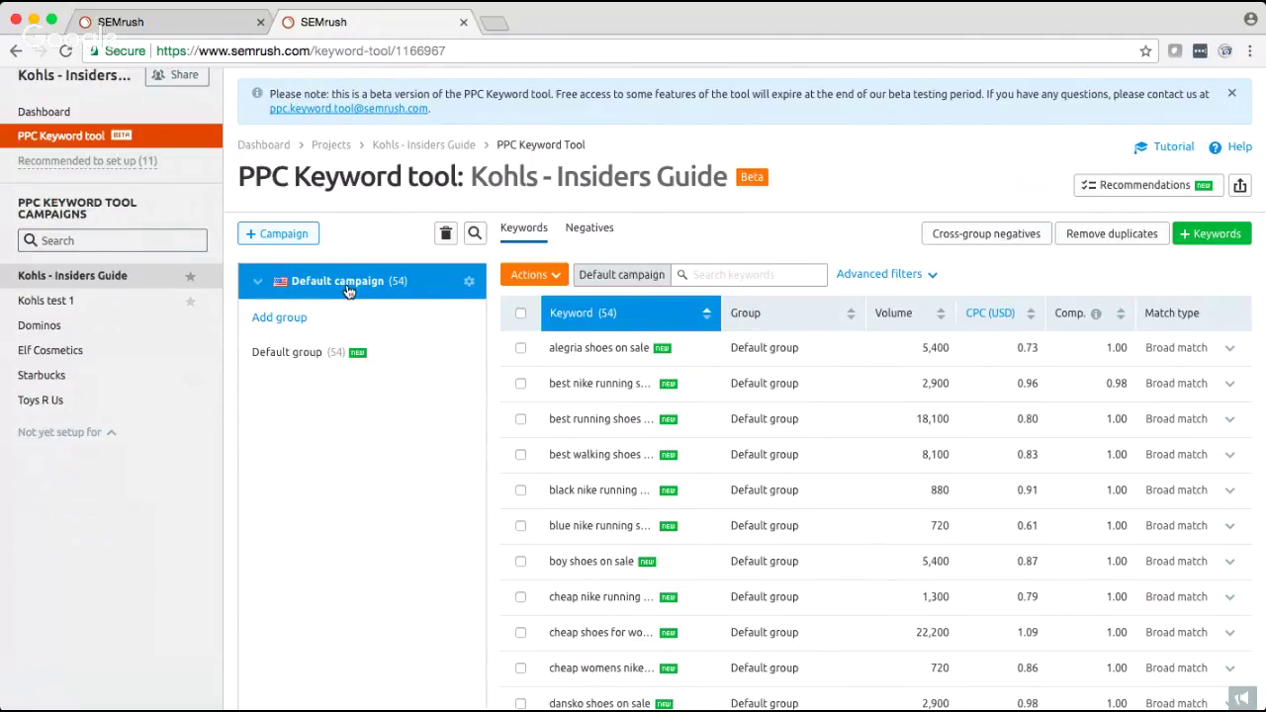
# Add two ad groups named "Shoe Sales" and "Nike" to the default campaign.
pyautogui.click(285, 317)
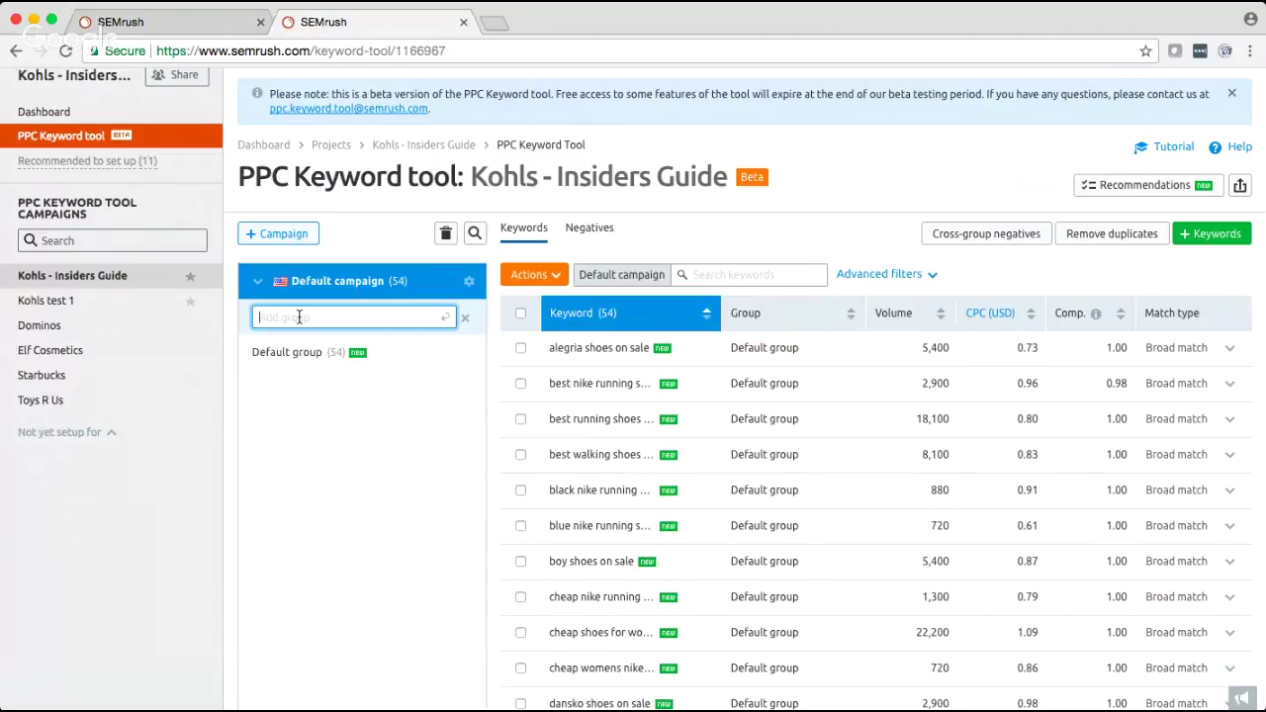
pyautogui.write('Shoe Sales')
pyautogui.press('Return')
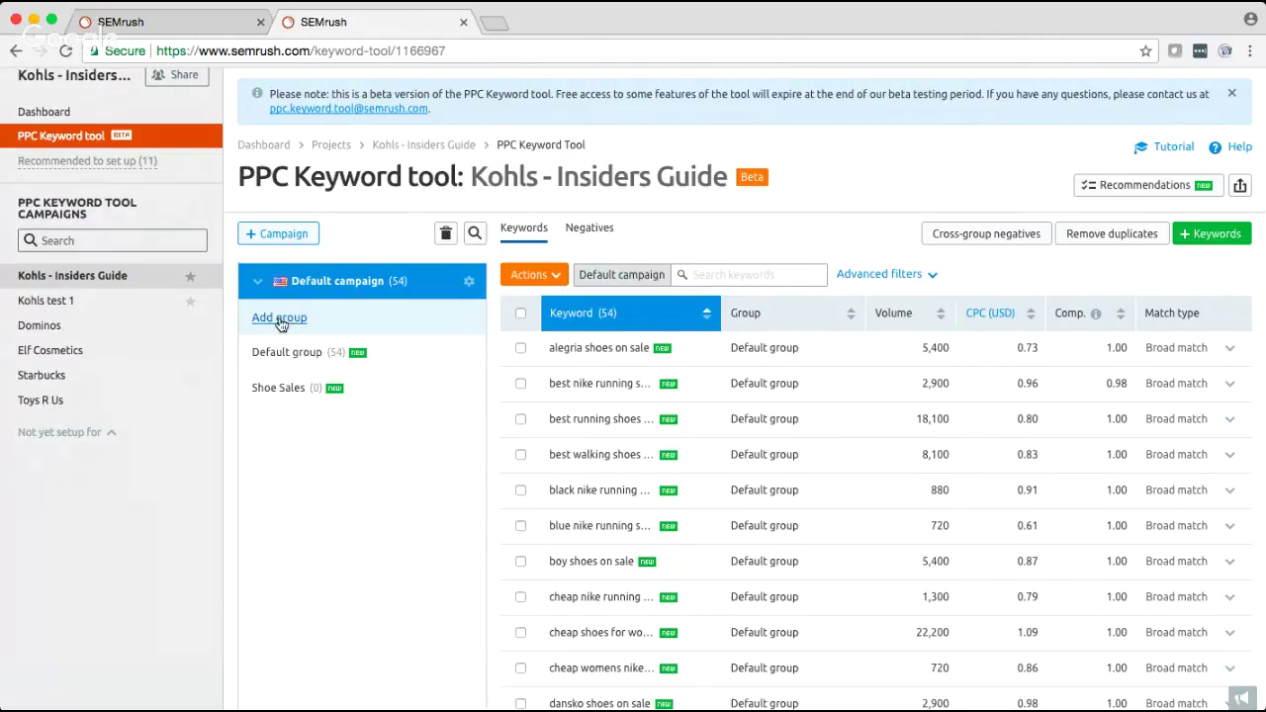
pyautogui.click(287, 317)
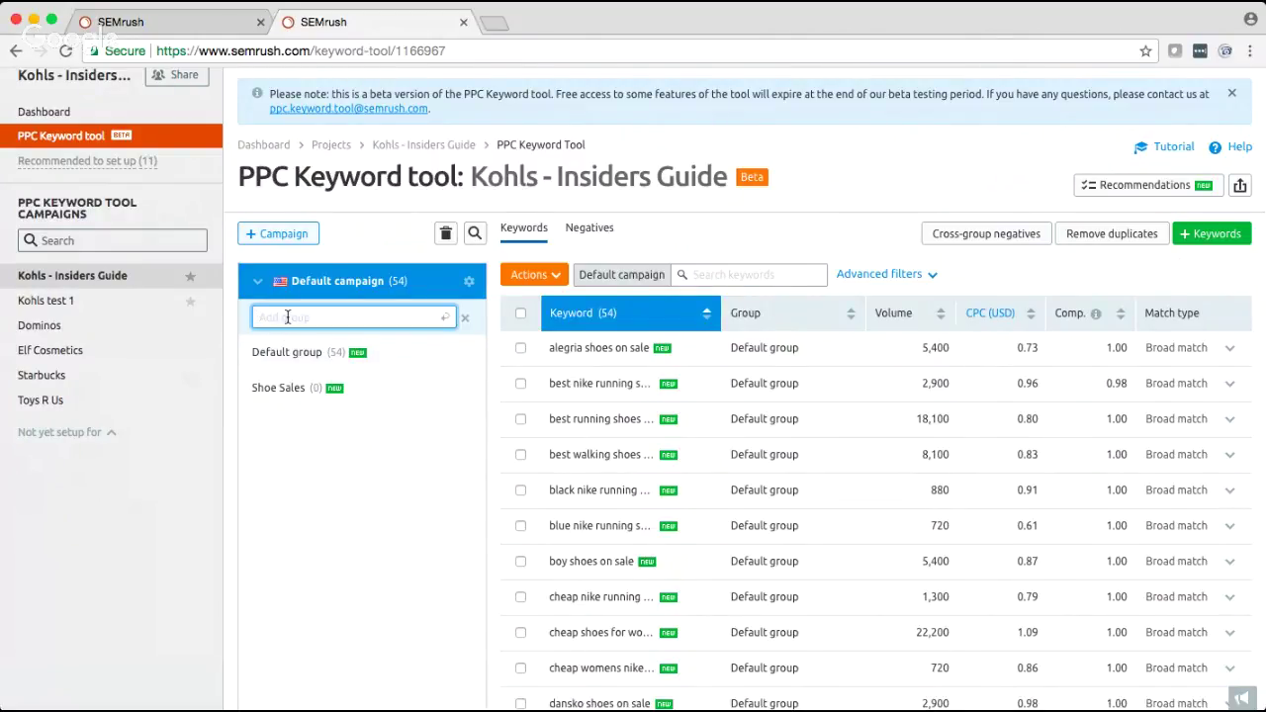
pyautogui.write('Nike')
pyautogui.press('Return')
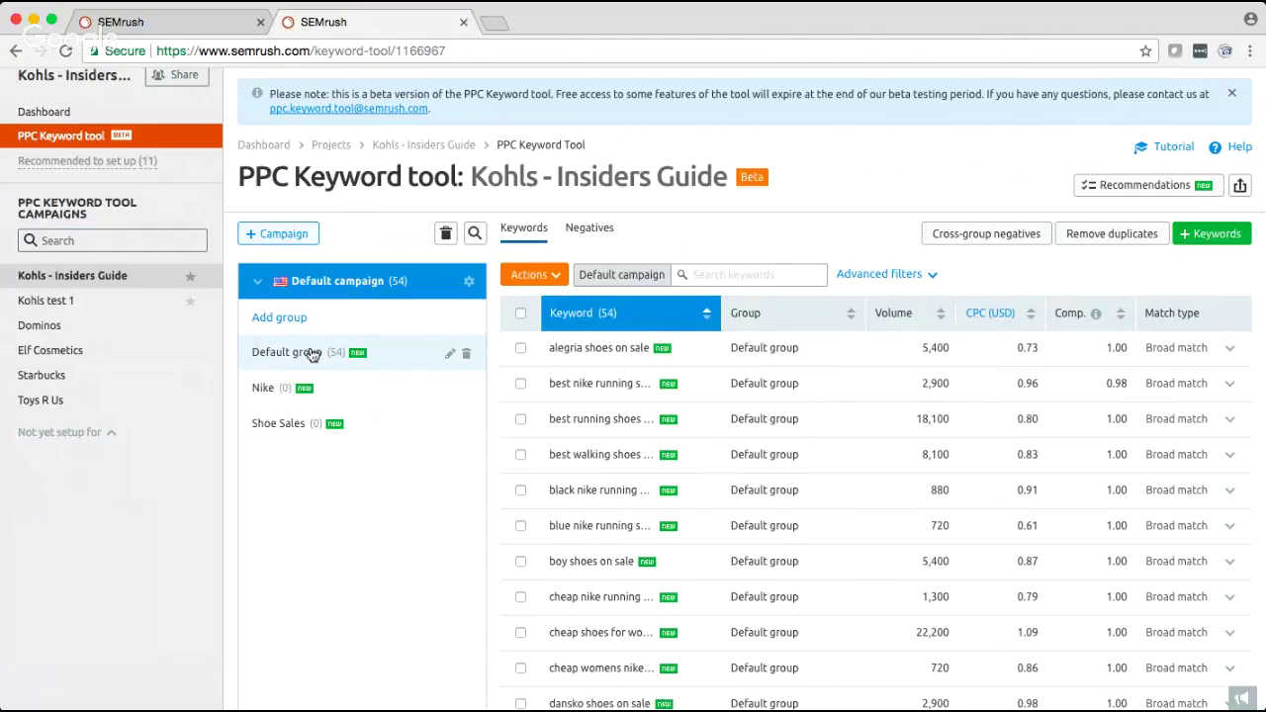
pyautogui.click(302, 355)
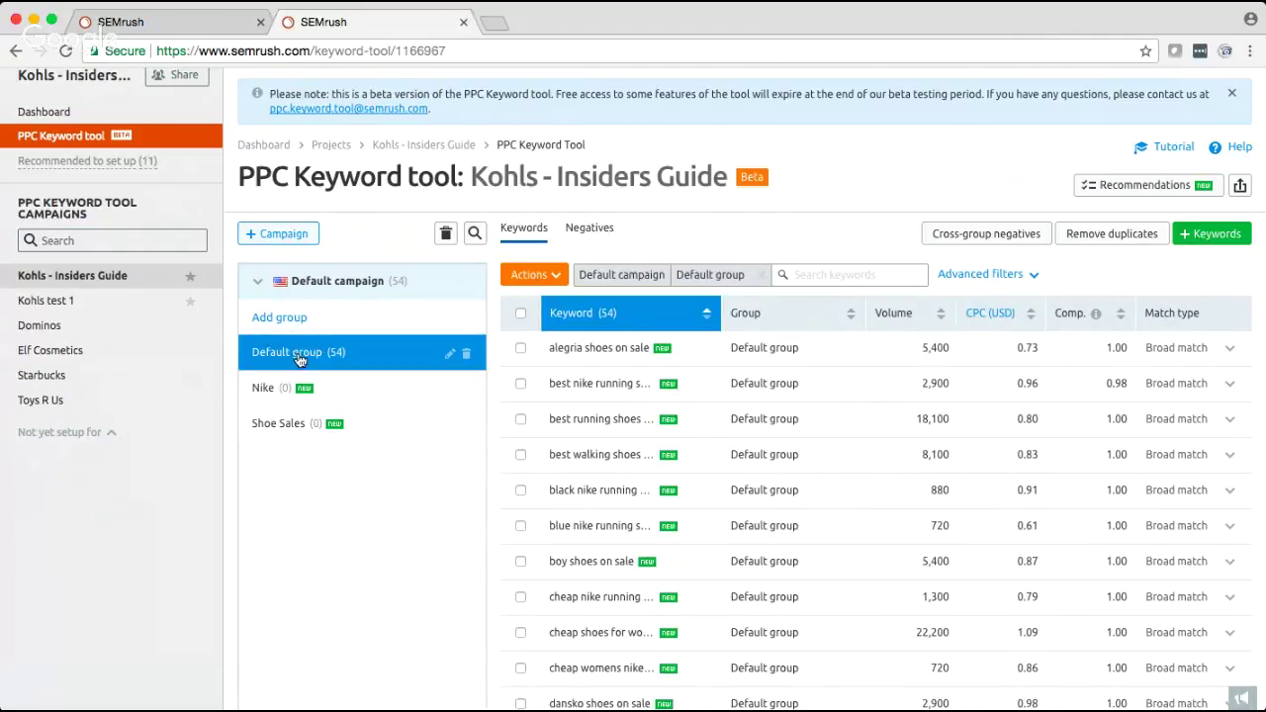
pyautogui.doubleClick(302, 358)
pyautogui.tripleClick(321, 353)
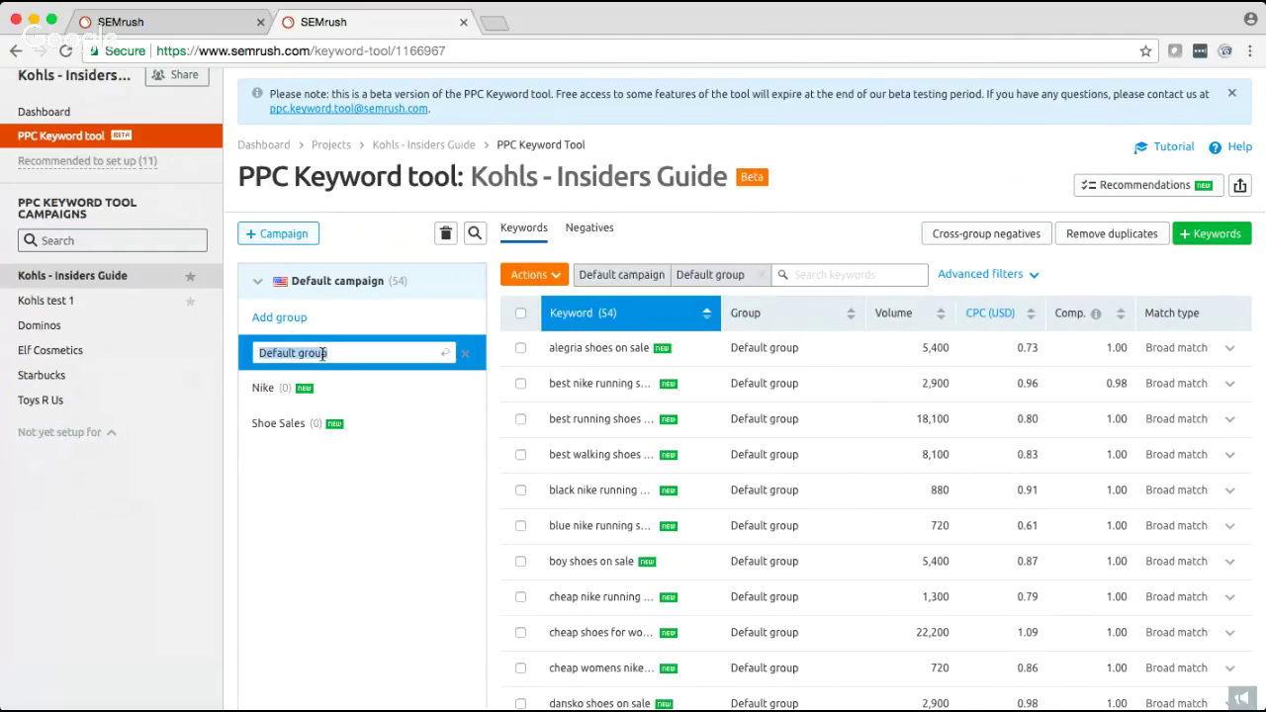
# Add a third ad group named "shoes for women" and select the Shoe Sales group.
pyautogui.click(282, 317)
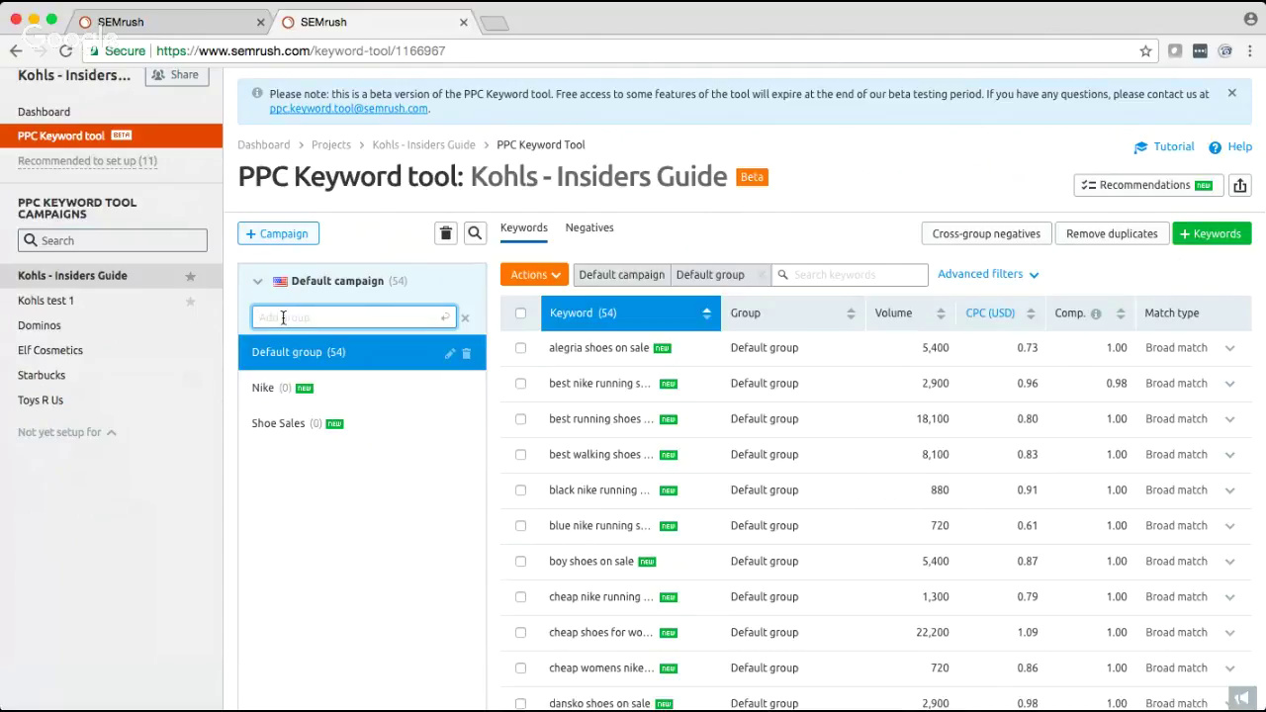
pyautogui.write('shoes for women')
pyautogui.press('Return')
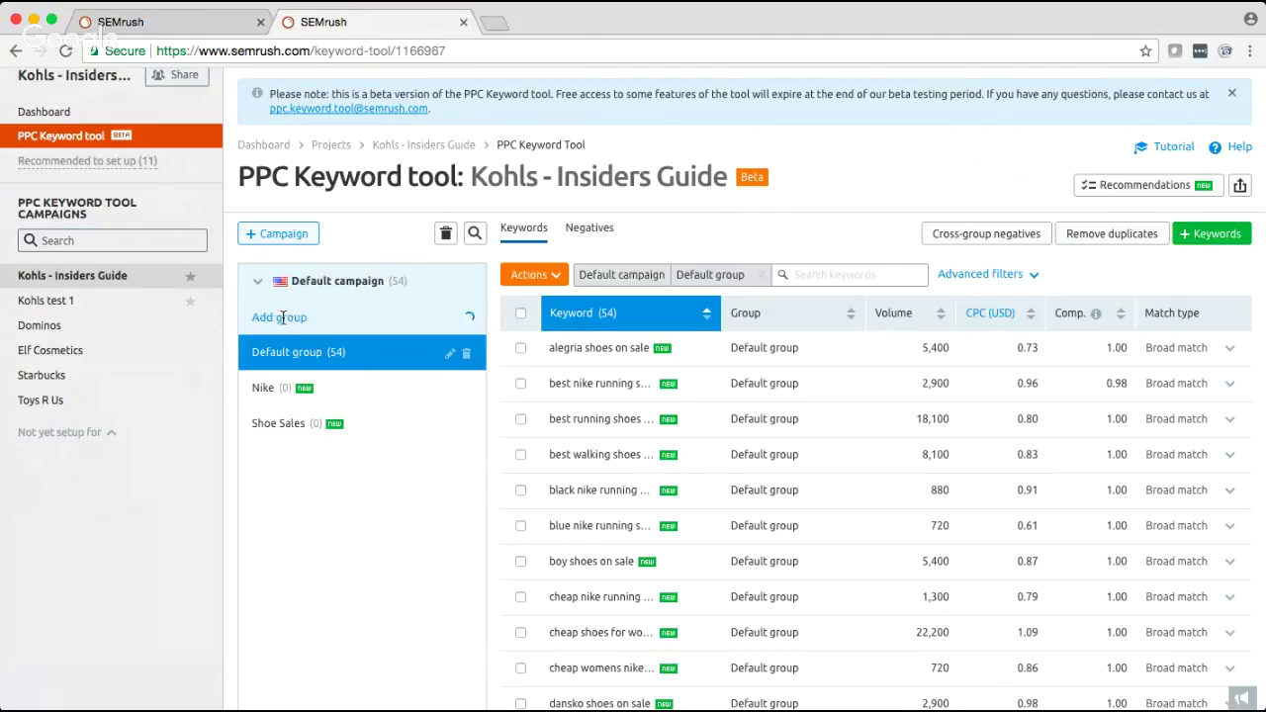
pyautogui.click(304, 435)
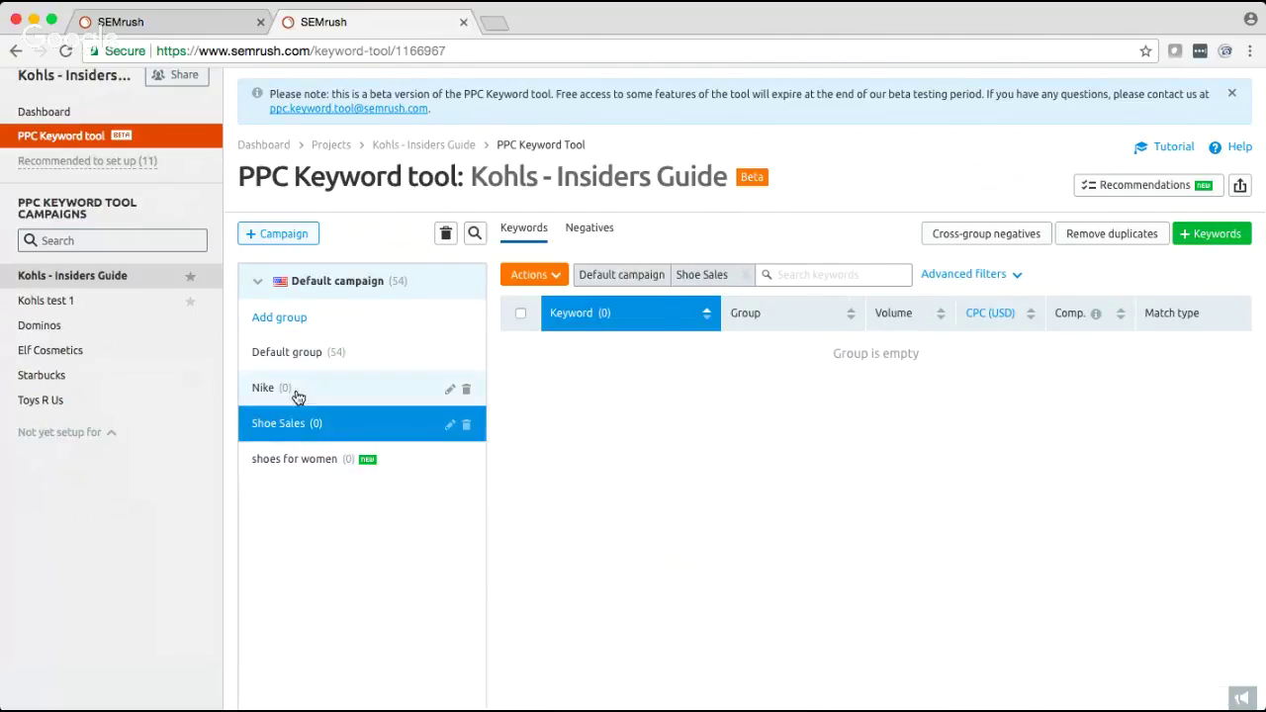
# Rename the default campaign as "Women's Shoes".
pyautogui.doubleClick(358, 282)
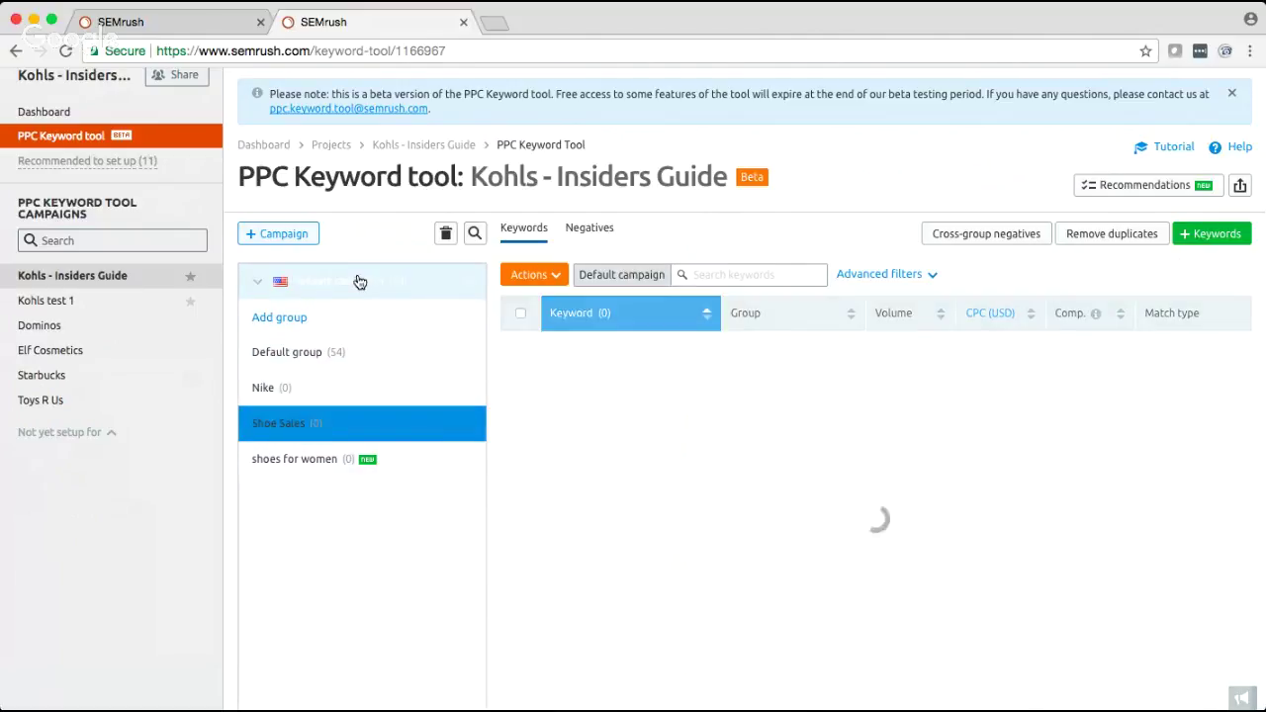
pyautogui.press('BackSpace')
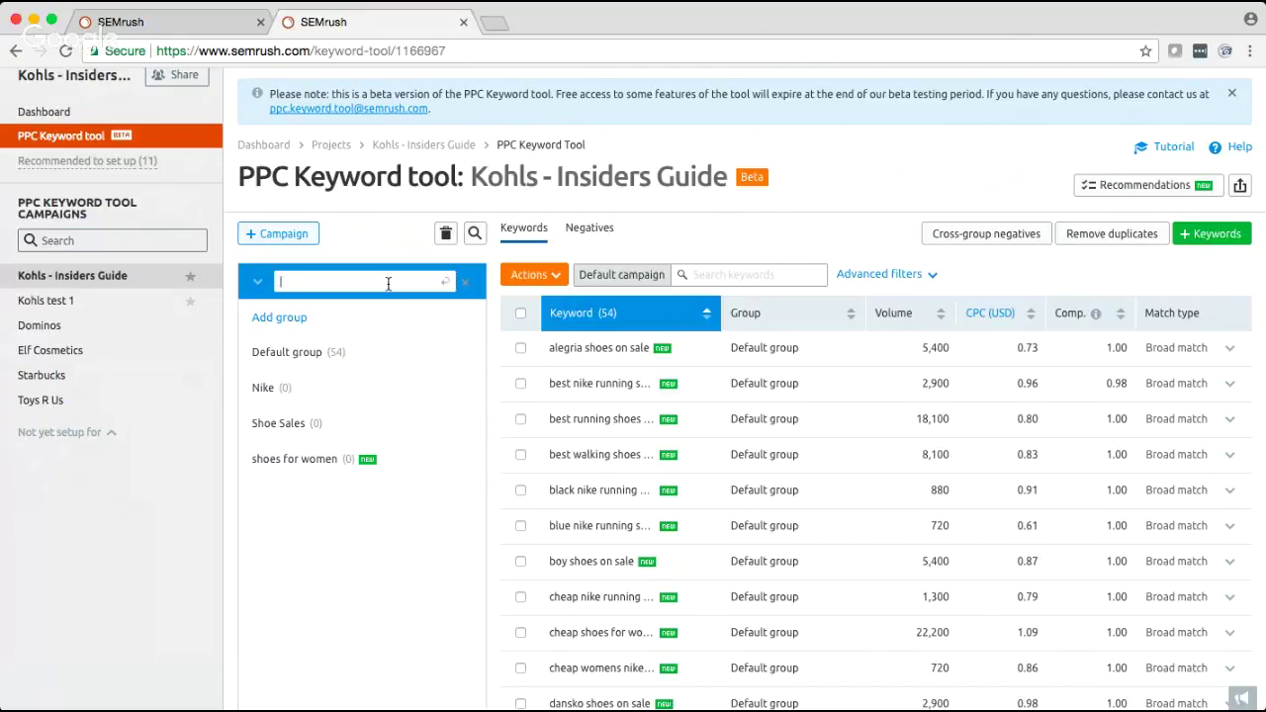
pyautogui.write("Women's Sgies")
pyautogui.press('Return')
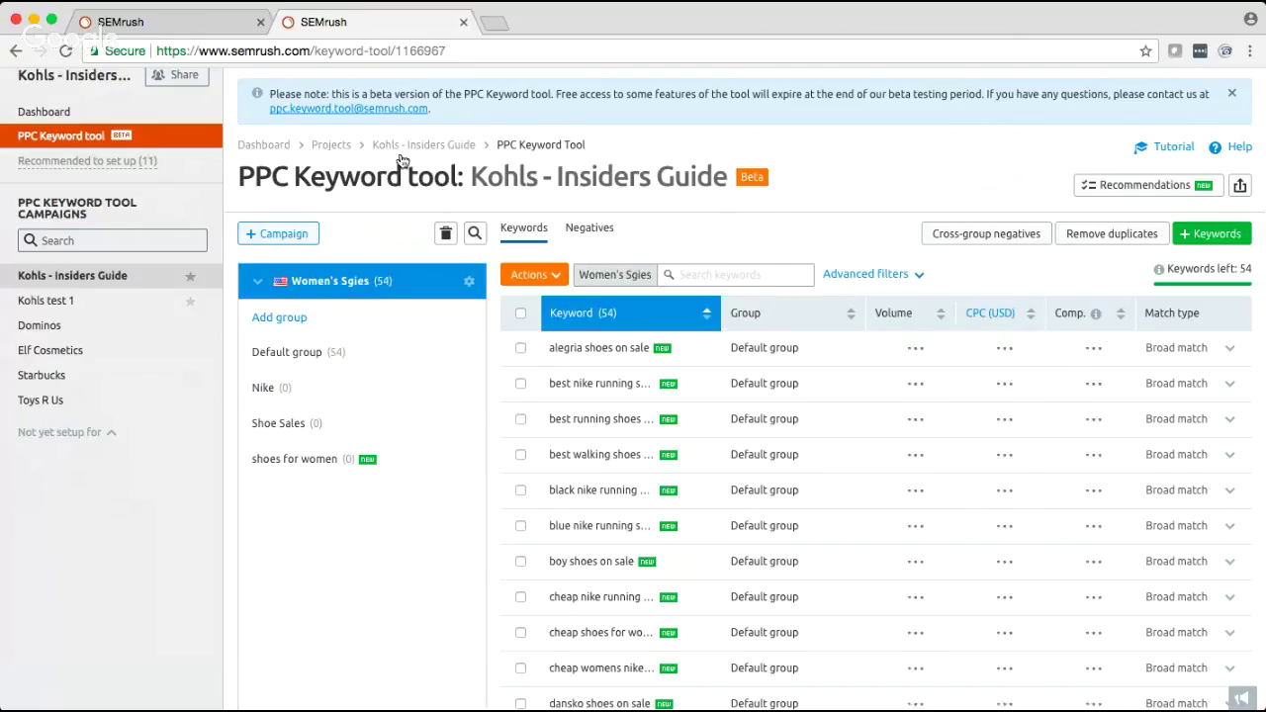
pyautogui.doubleClick(359, 283)
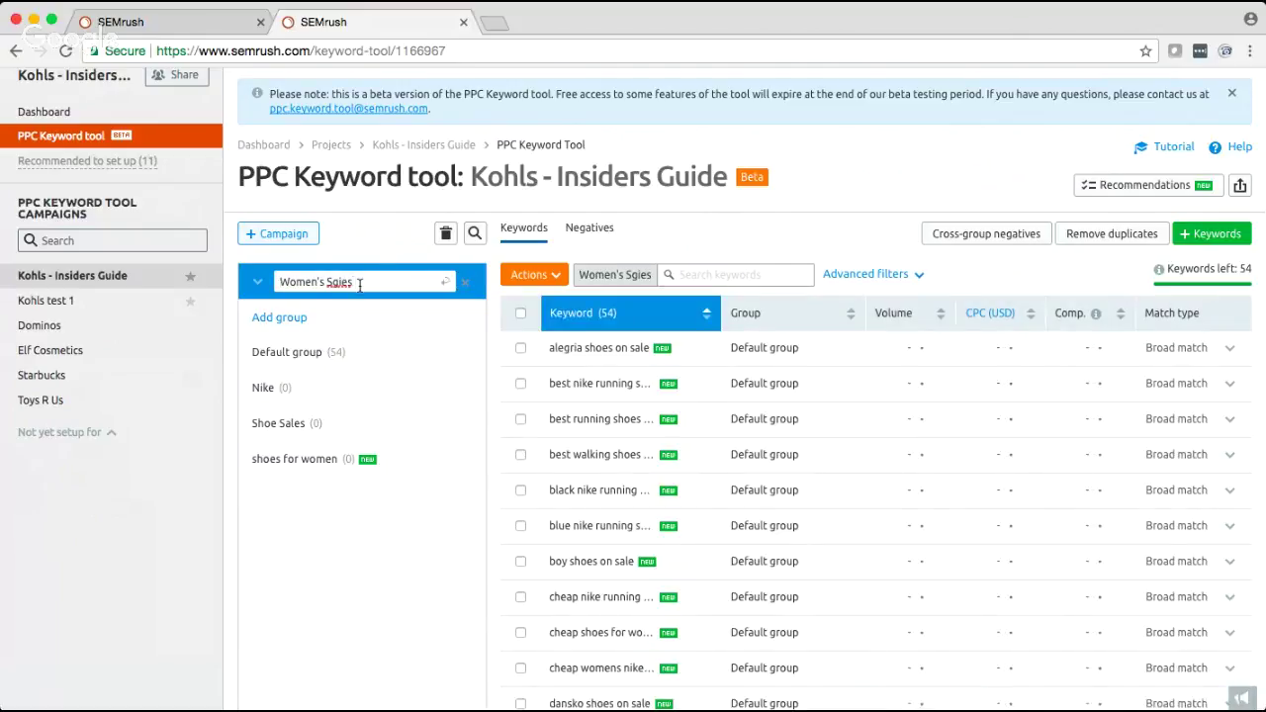
pyautogui.press('BackSpace')
pyautogui.press('BackSpace')
pyautogui.press('BackSpace')
pyautogui.press('BackSpace')
pyautogui.write('Shoes')
pyautogui.press('Return')
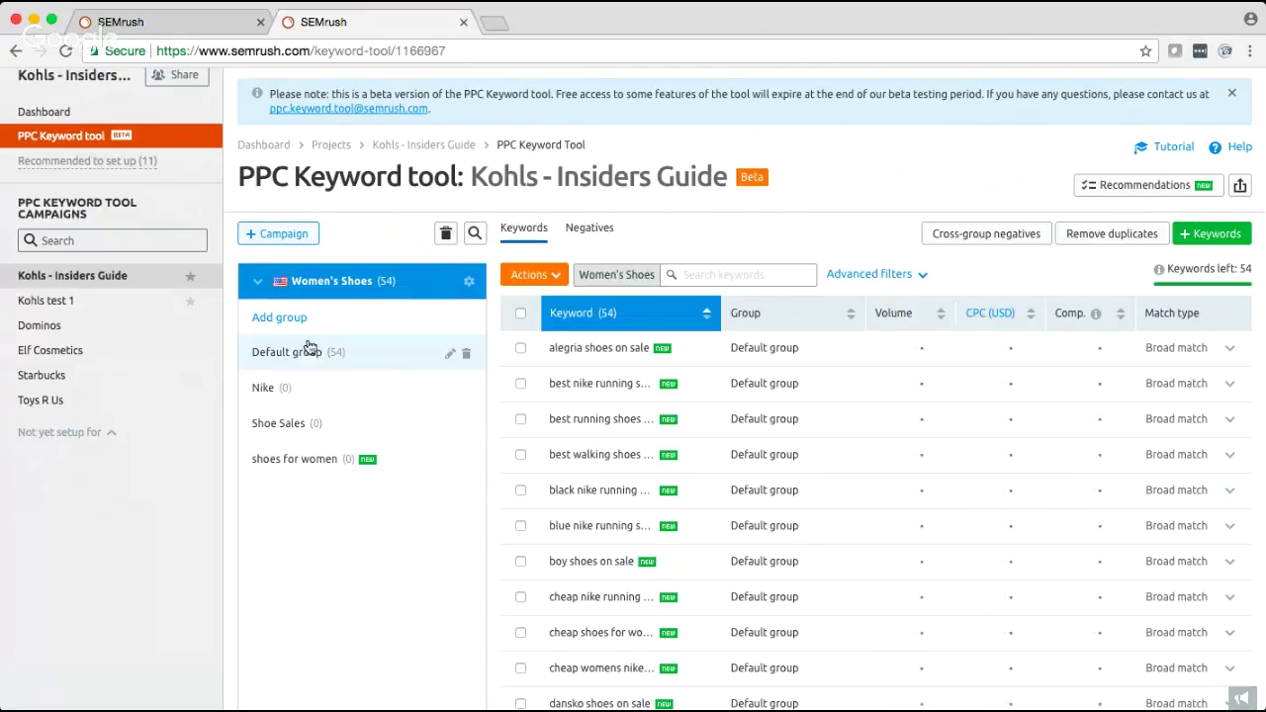
# Remove all suggested duplicate keywords from the Women's Shoes campaign, matching any word order and the same match type.
pyautogui.scroll(-1, 319, 396)
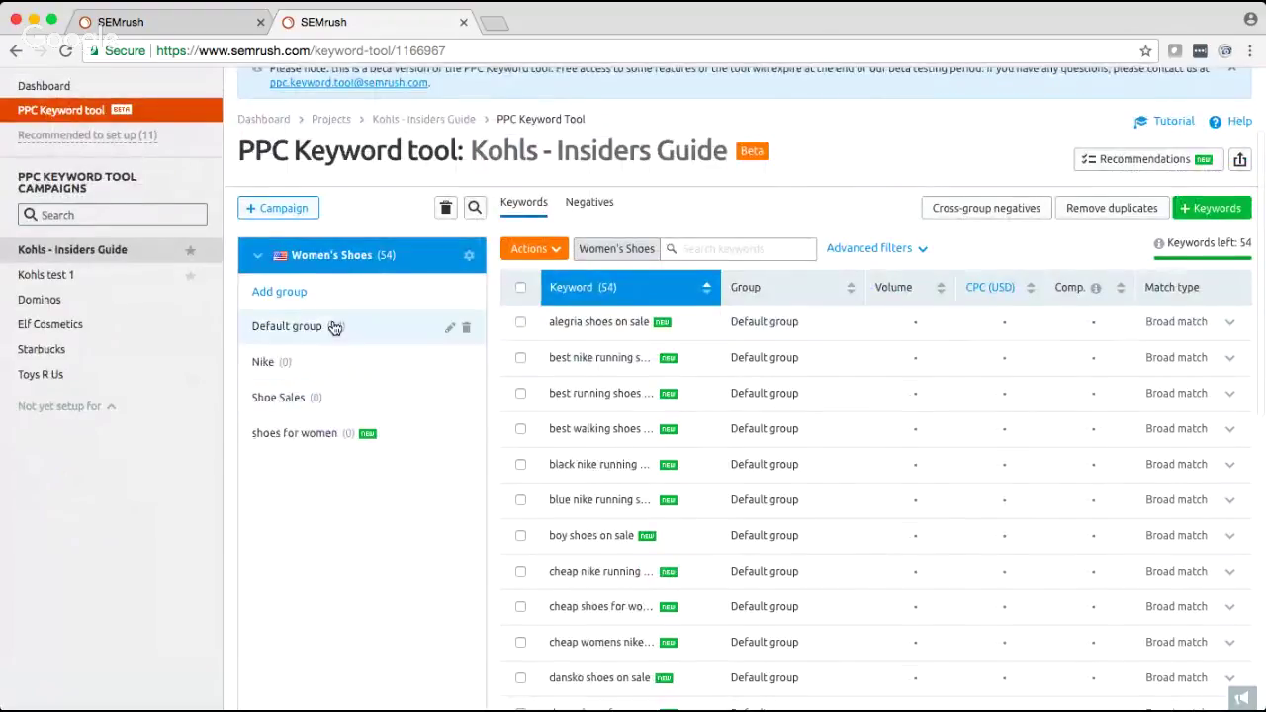
pyautogui.scroll(-3, 333, 325)
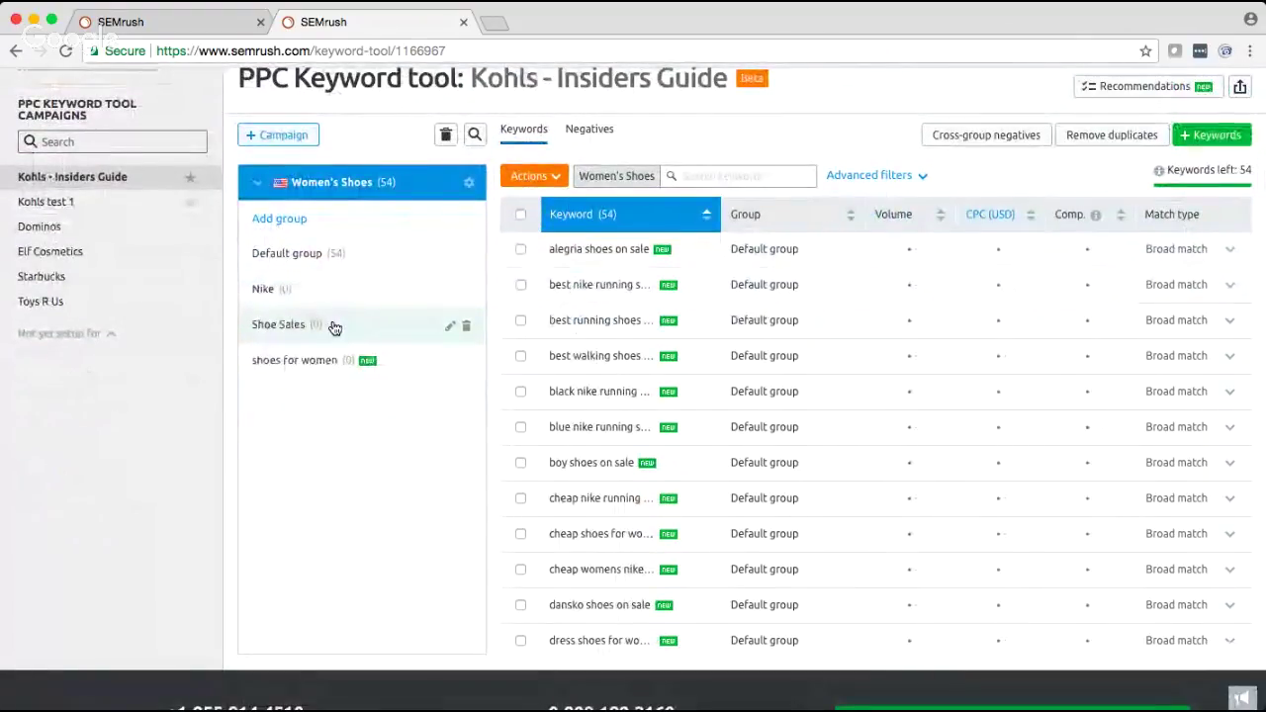
pyautogui.scroll(-1, 817, 121)
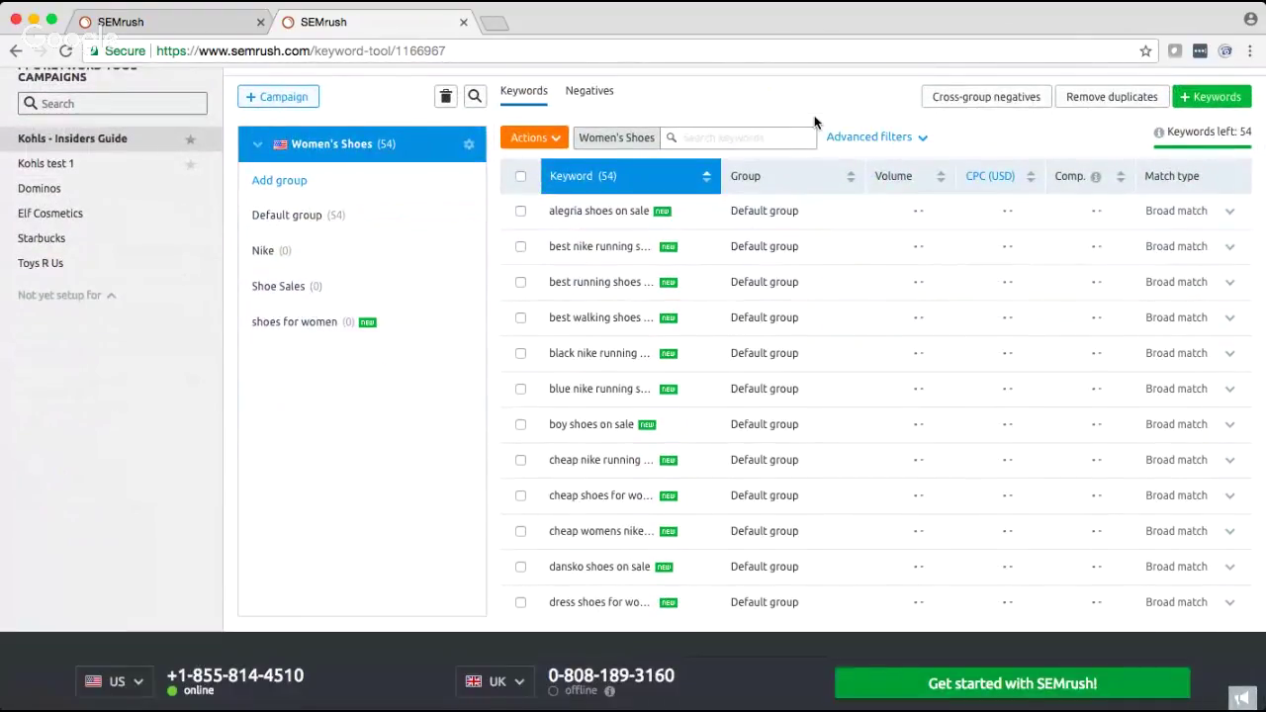
pyautogui.scroll(3, 732, 198)
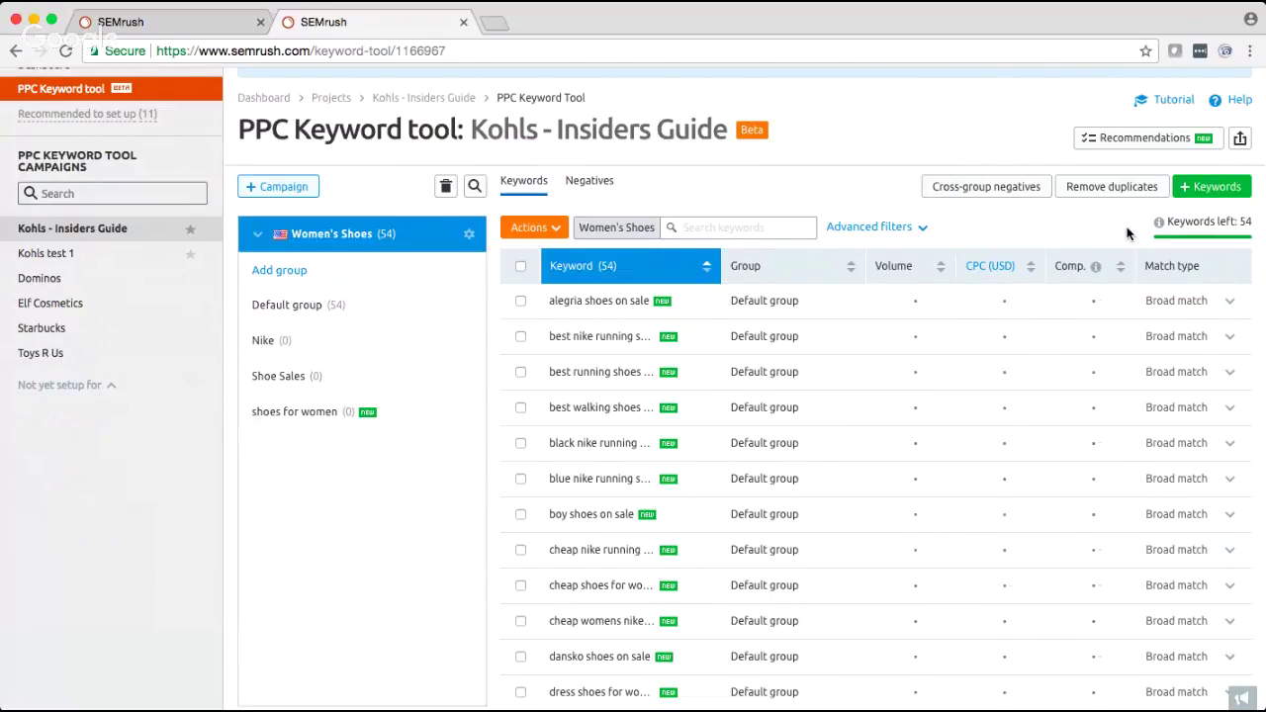
pyautogui.hscroll(-2, 1126, 233)
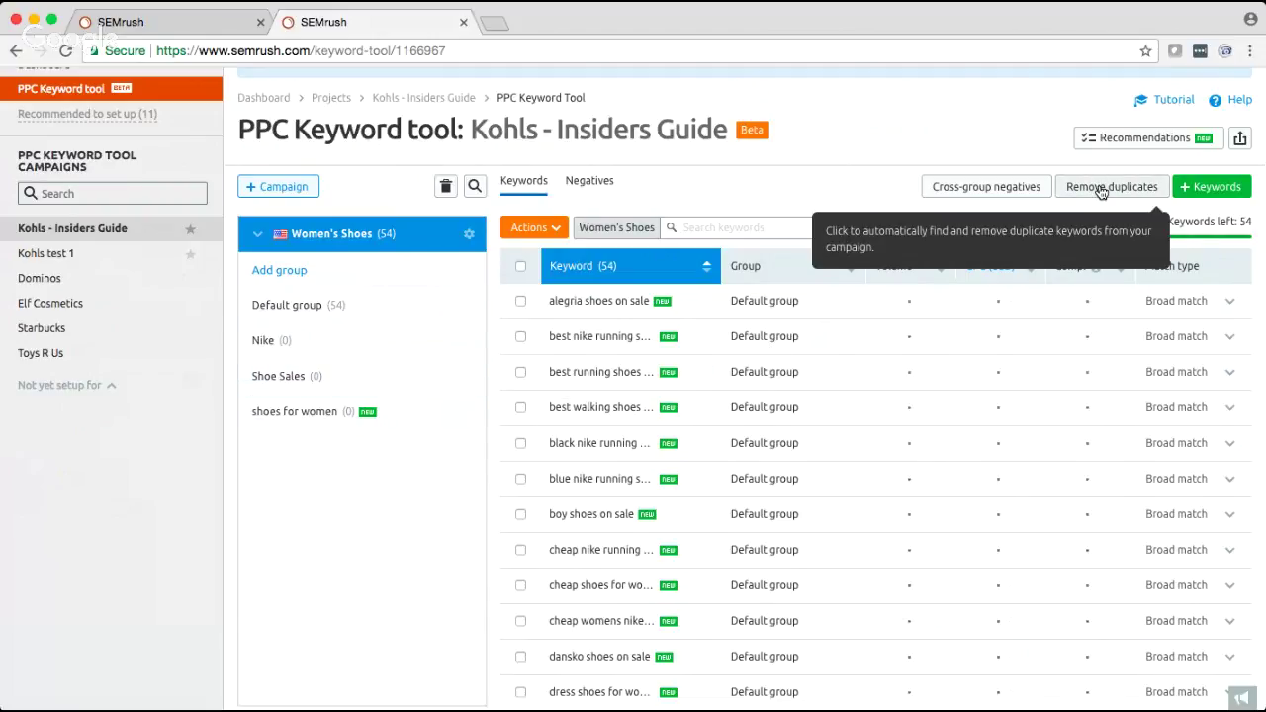
pyautogui.click(1101, 188)
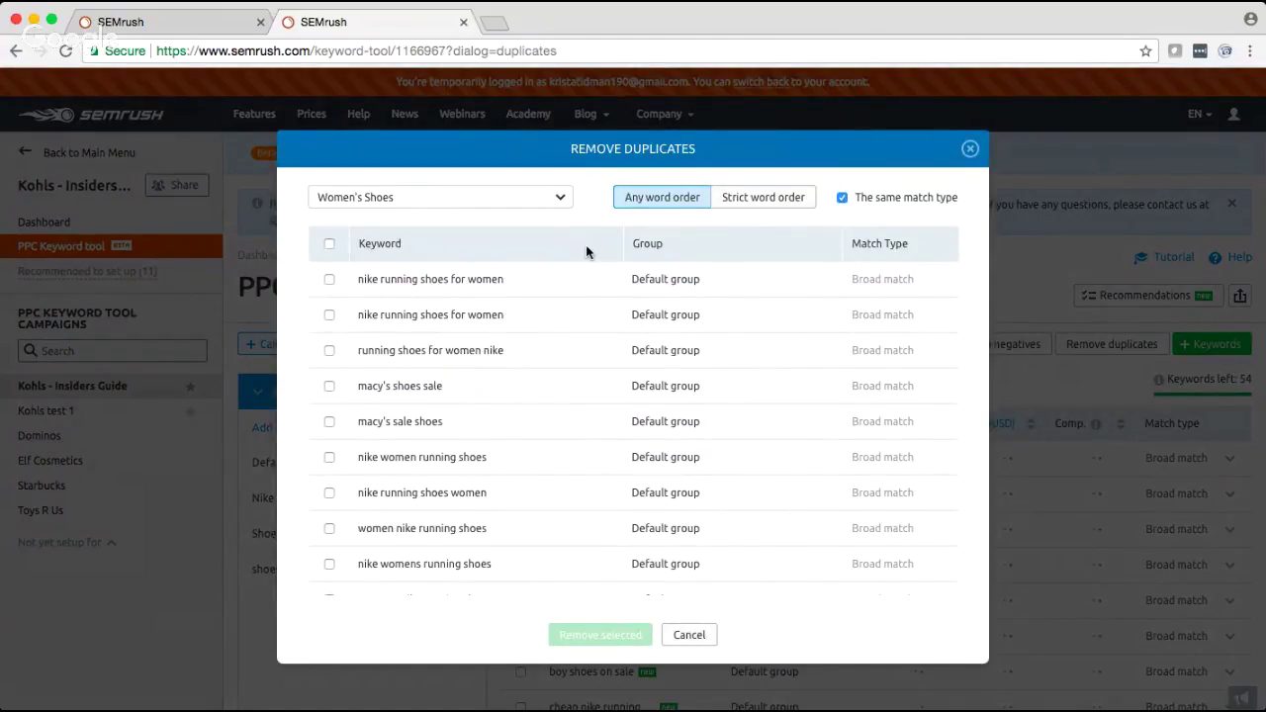
pyautogui.click(740, 198)
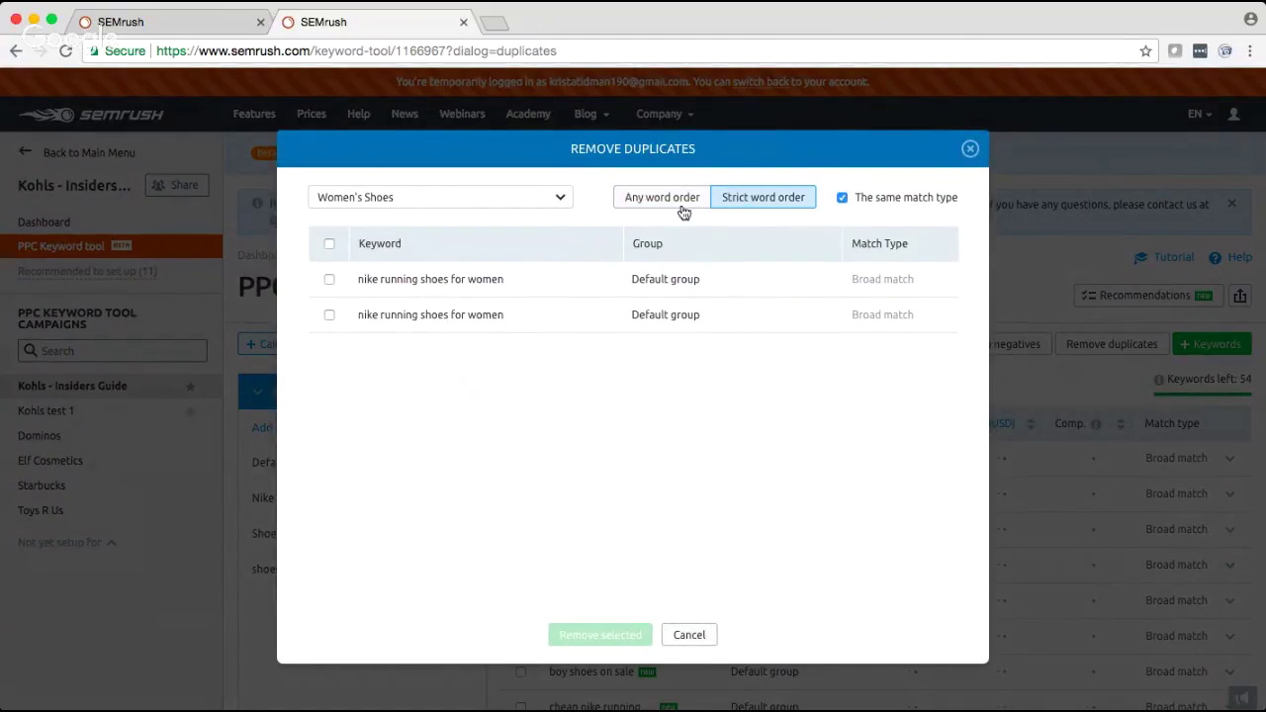
pyautogui.click(670, 201)
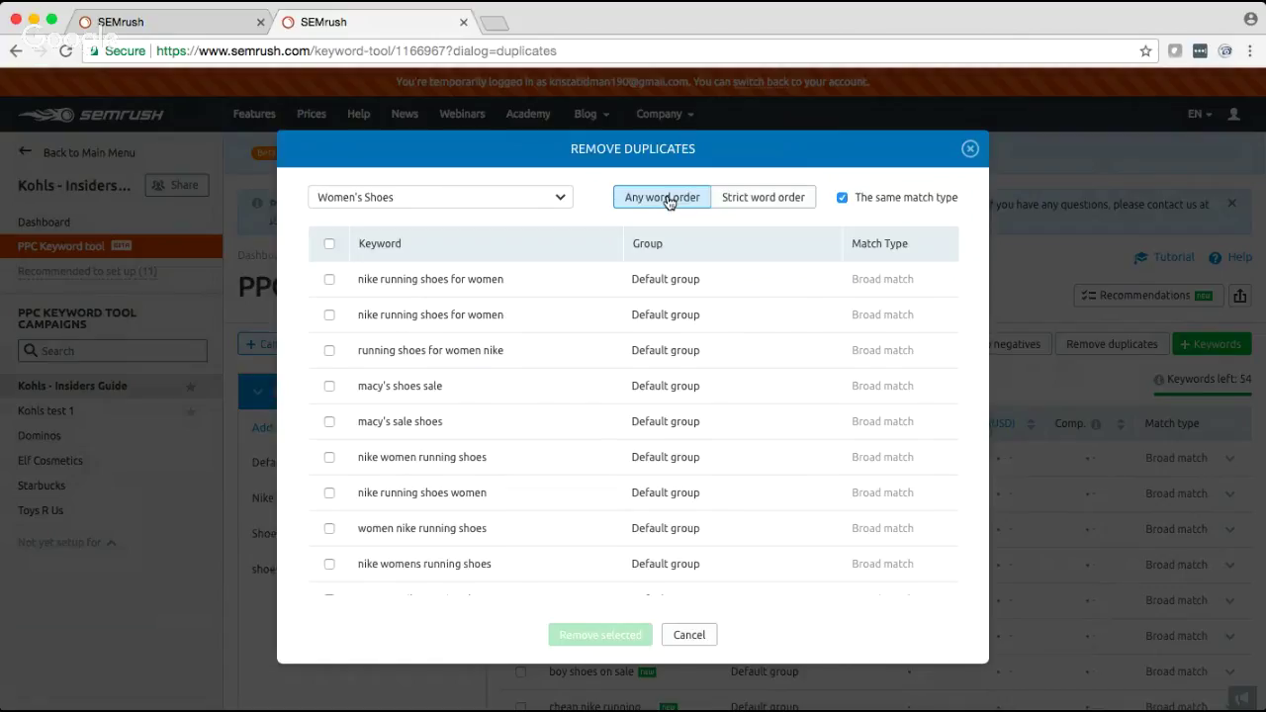
pyautogui.click(329, 244)
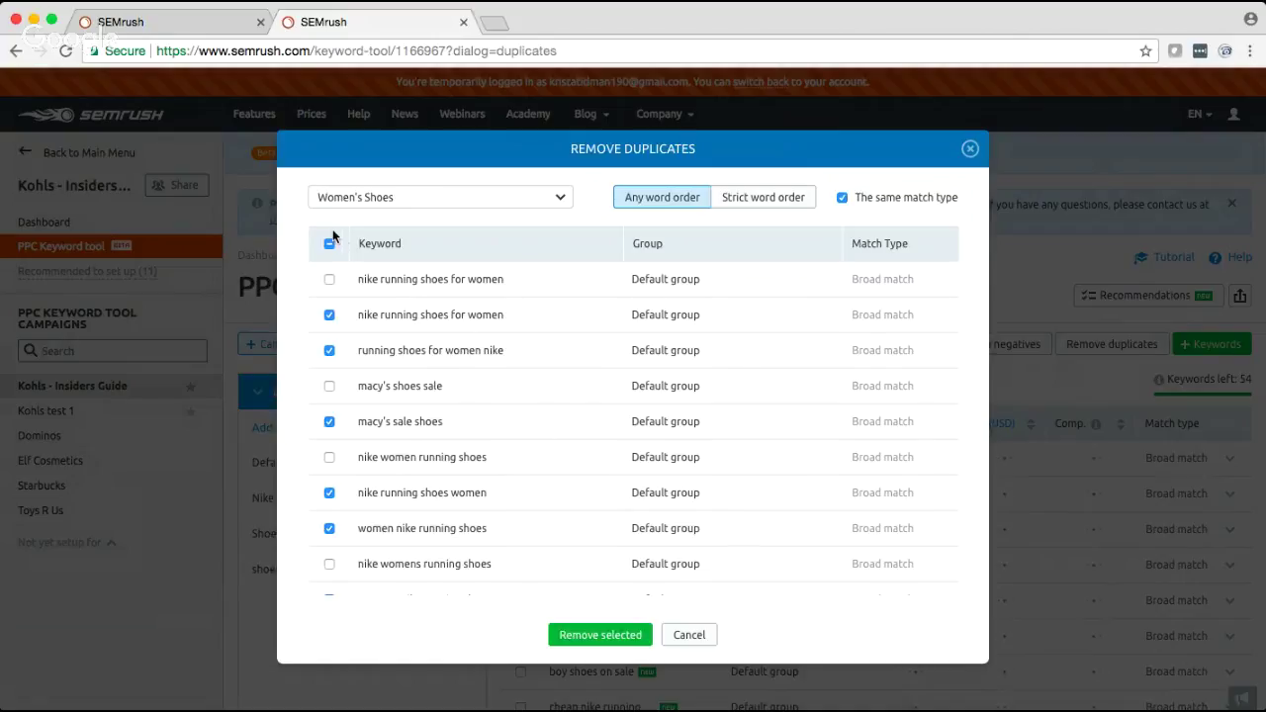
pyautogui.click(580, 641)
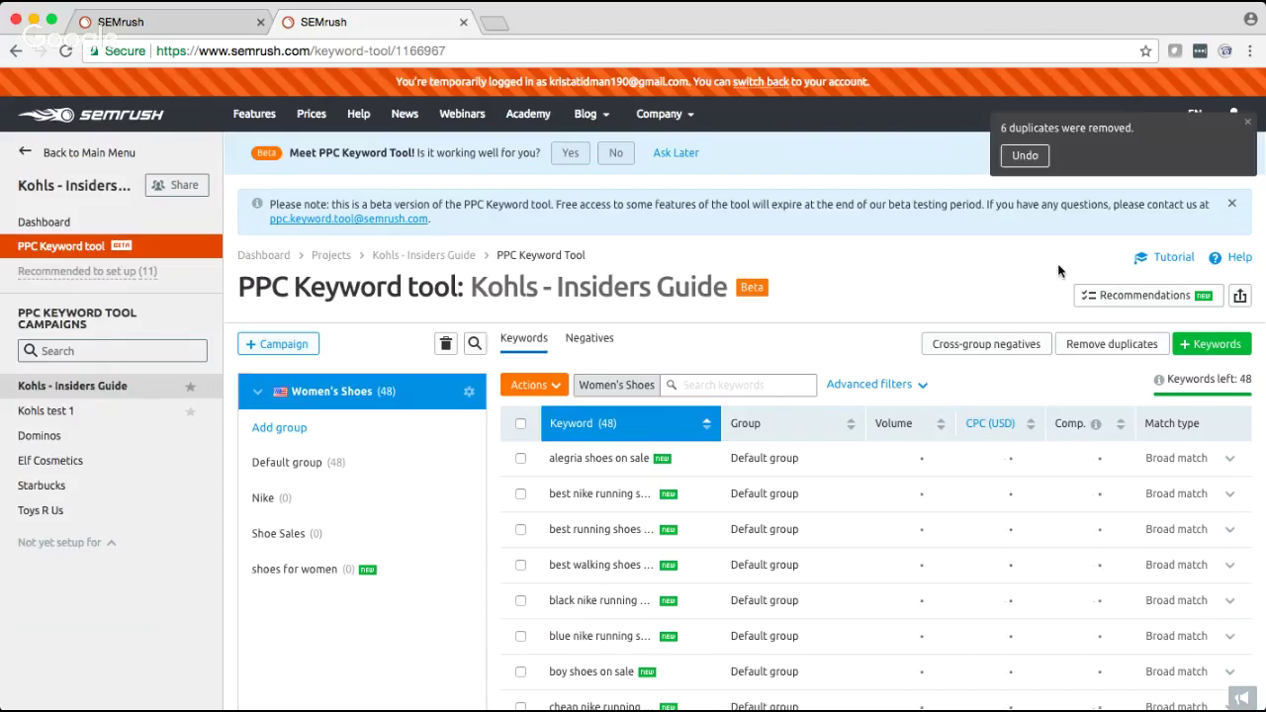
# Filter the Women's Shoes campaign's keywords by "nike" and review the matching keywords.
pyautogui.scroll(-3, 984, 260)
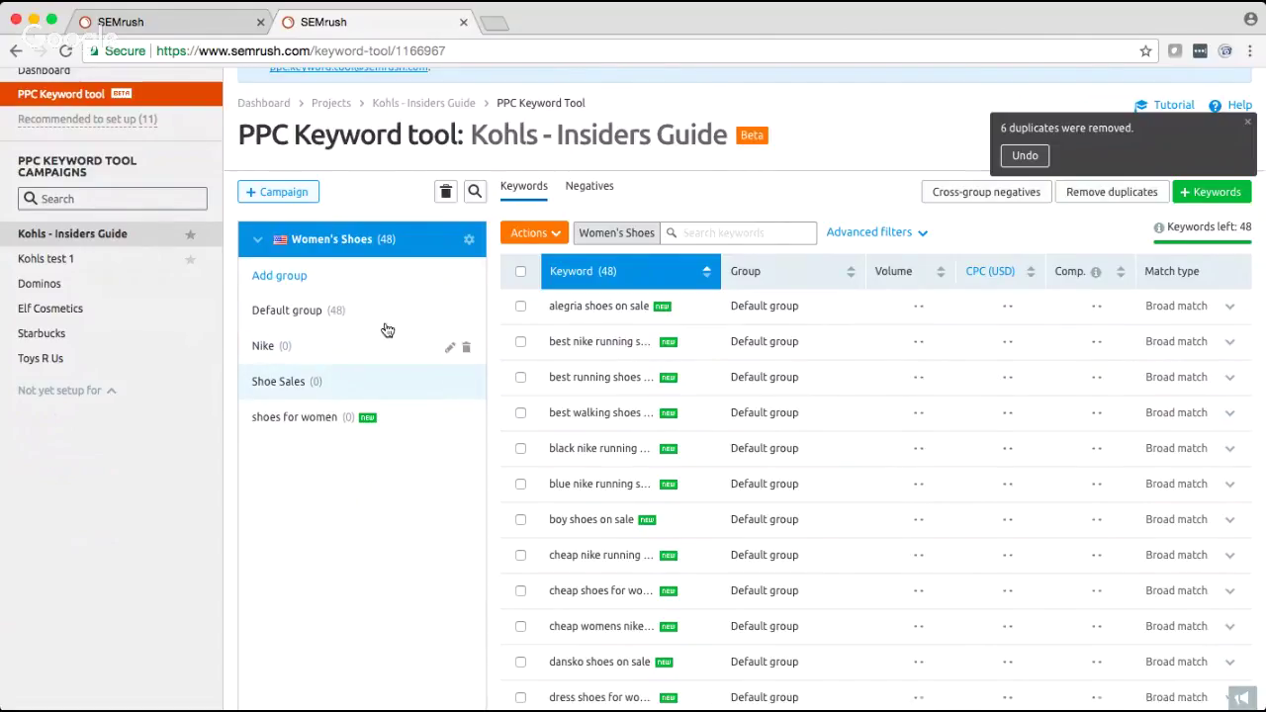
pyautogui.click(537, 231)
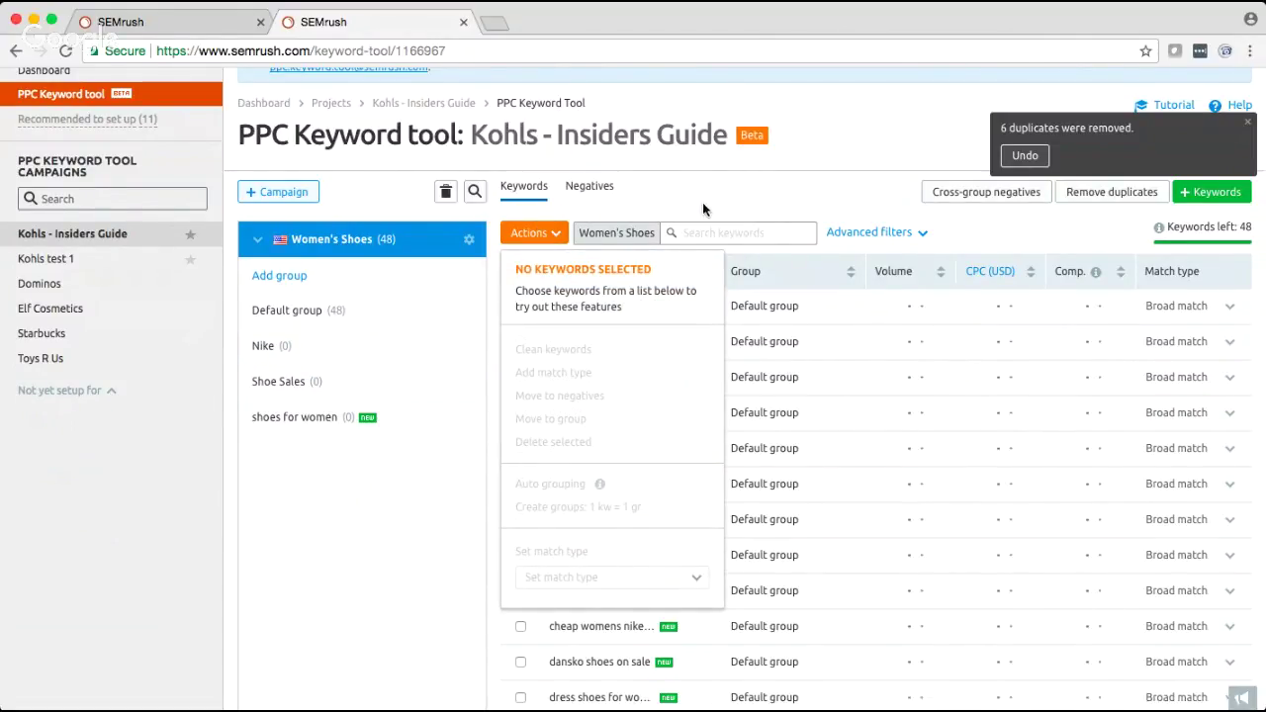
pyautogui.click(719, 233)
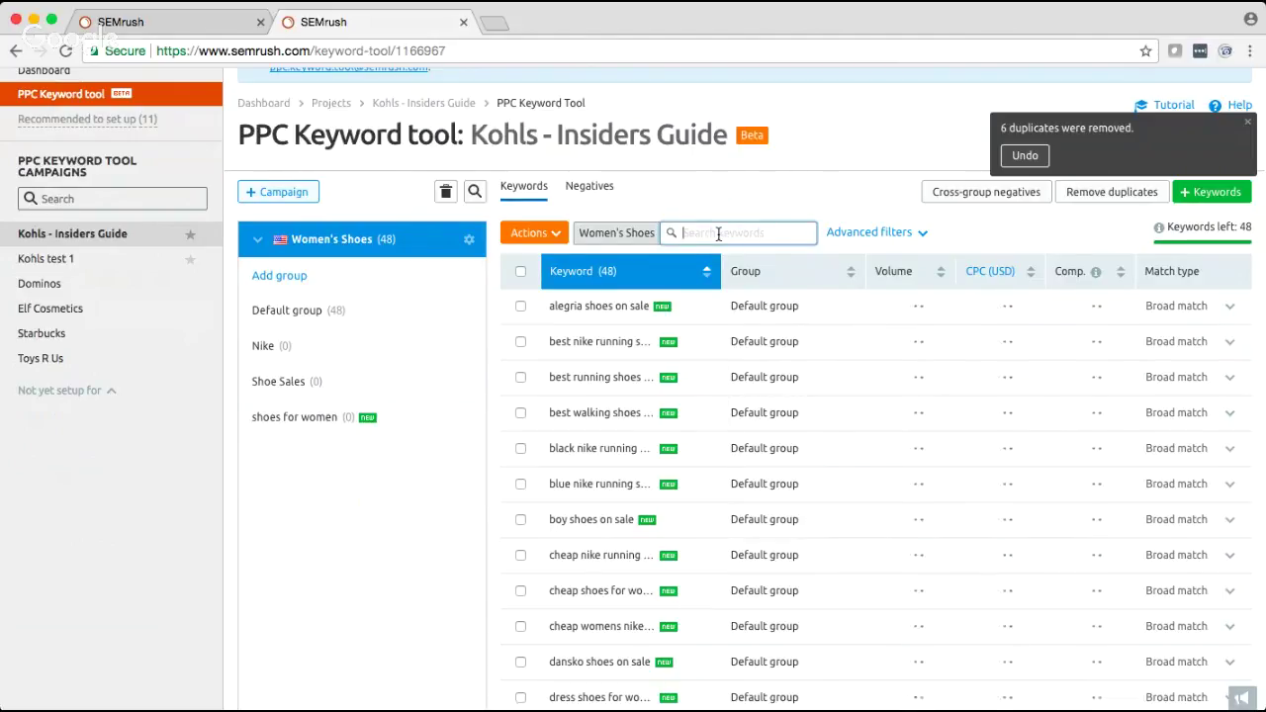
pyautogui.write('ni')
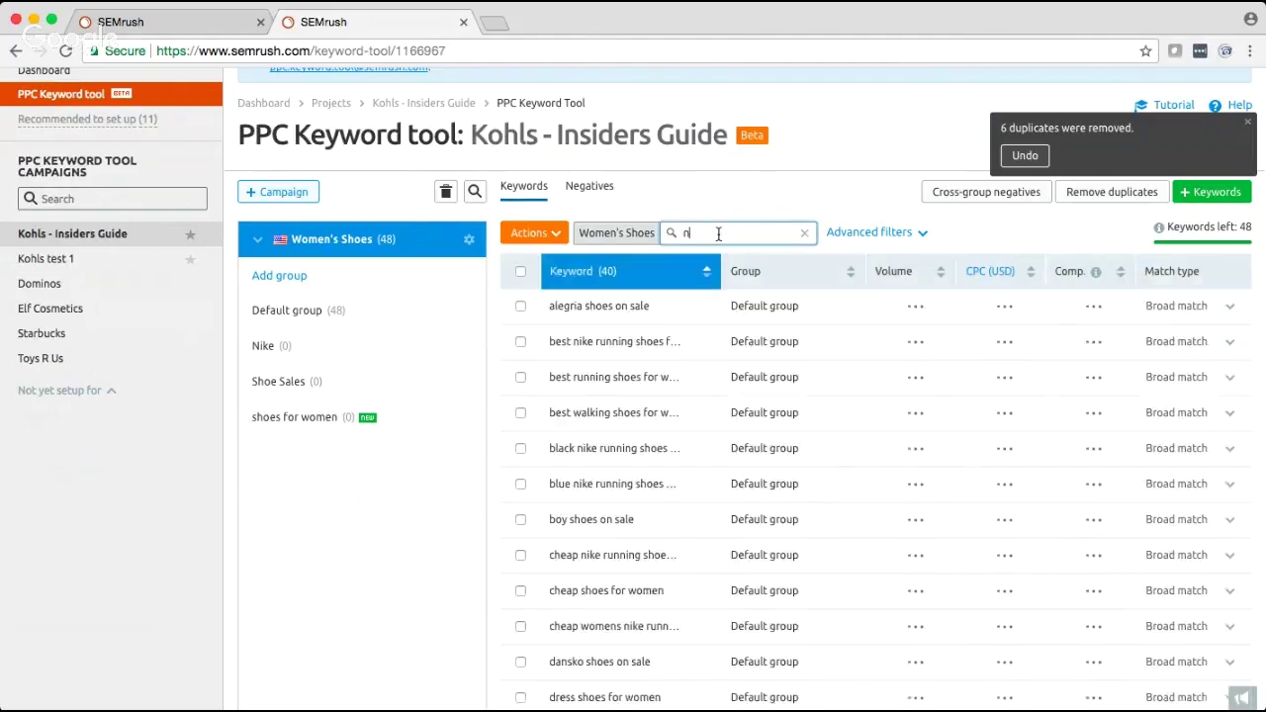
pyautogui.write('k')
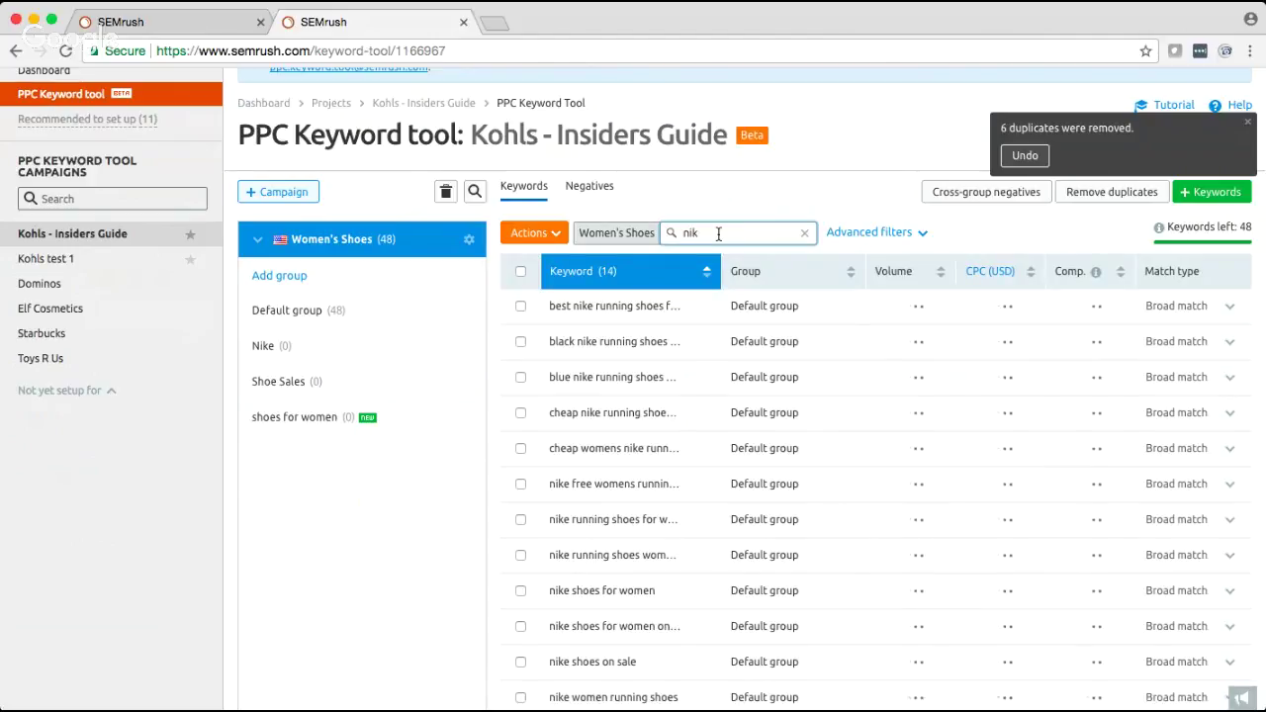
pyautogui.write('e')
pyautogui.scroll(-2, 724, 198)
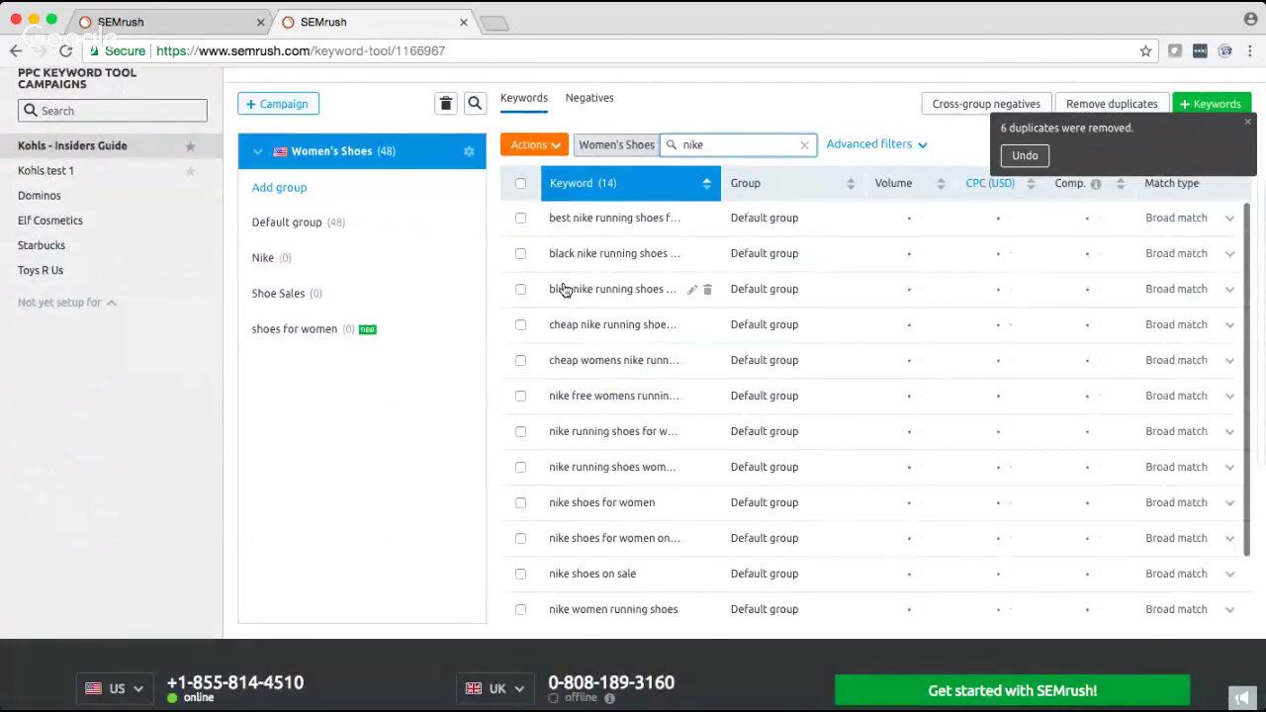
pyautogui.scroll(2, 583, 435)
pyautogui.scroll(-4, 583, 435)
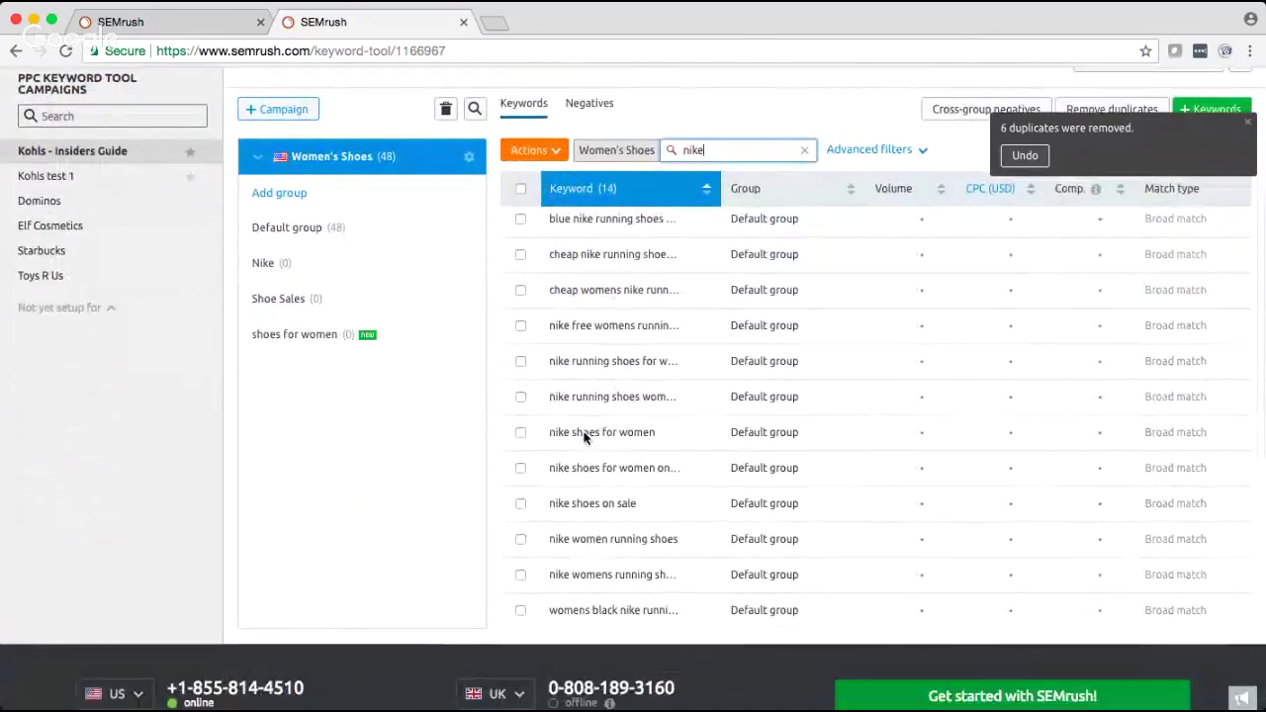
pyautogui.scroll(3, 582, 435)
# Select all keywords matching "nike" and move them to the Nike group.
pyautogui.click(521, 286)
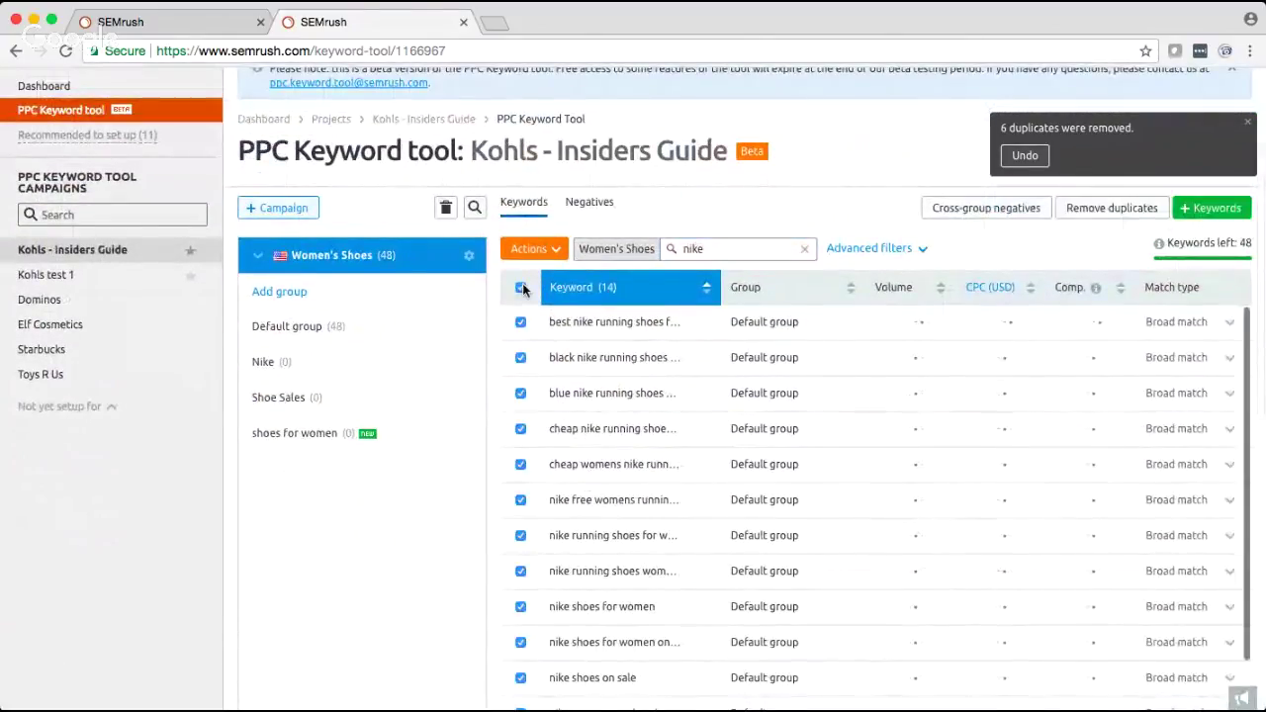
pyautogui.click(542, 248)
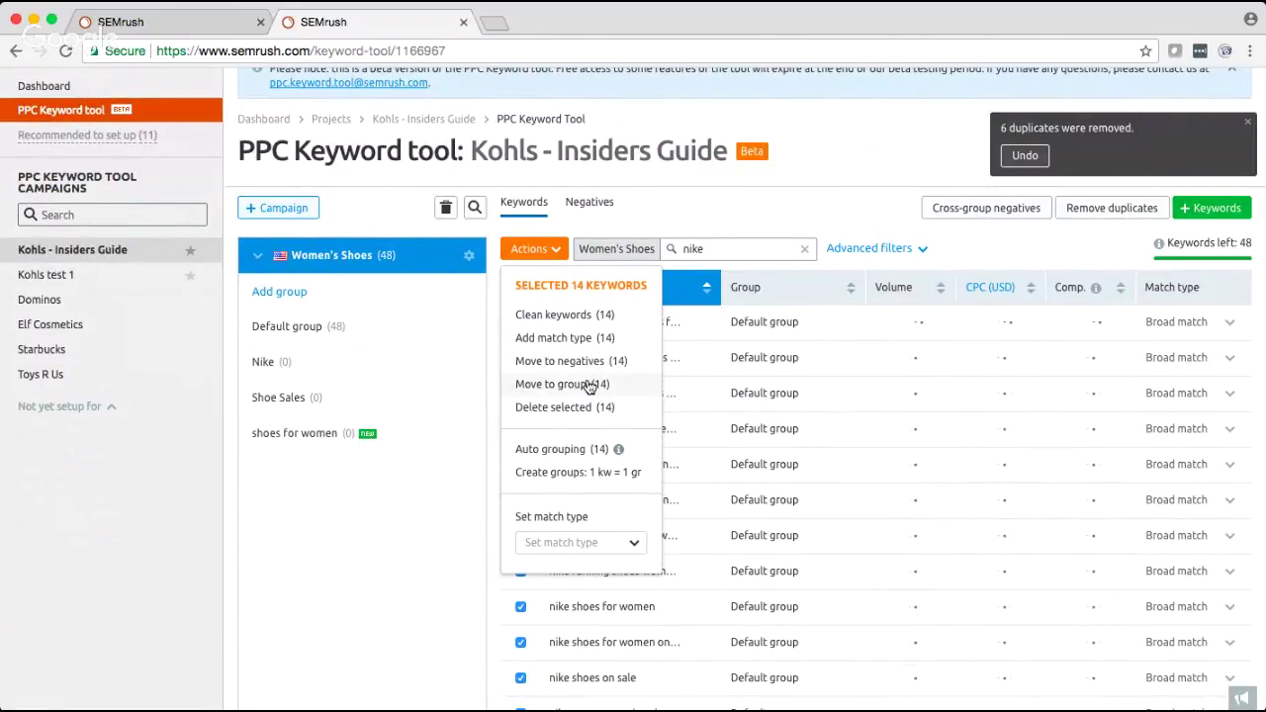
pyautogui.click(703, 202)
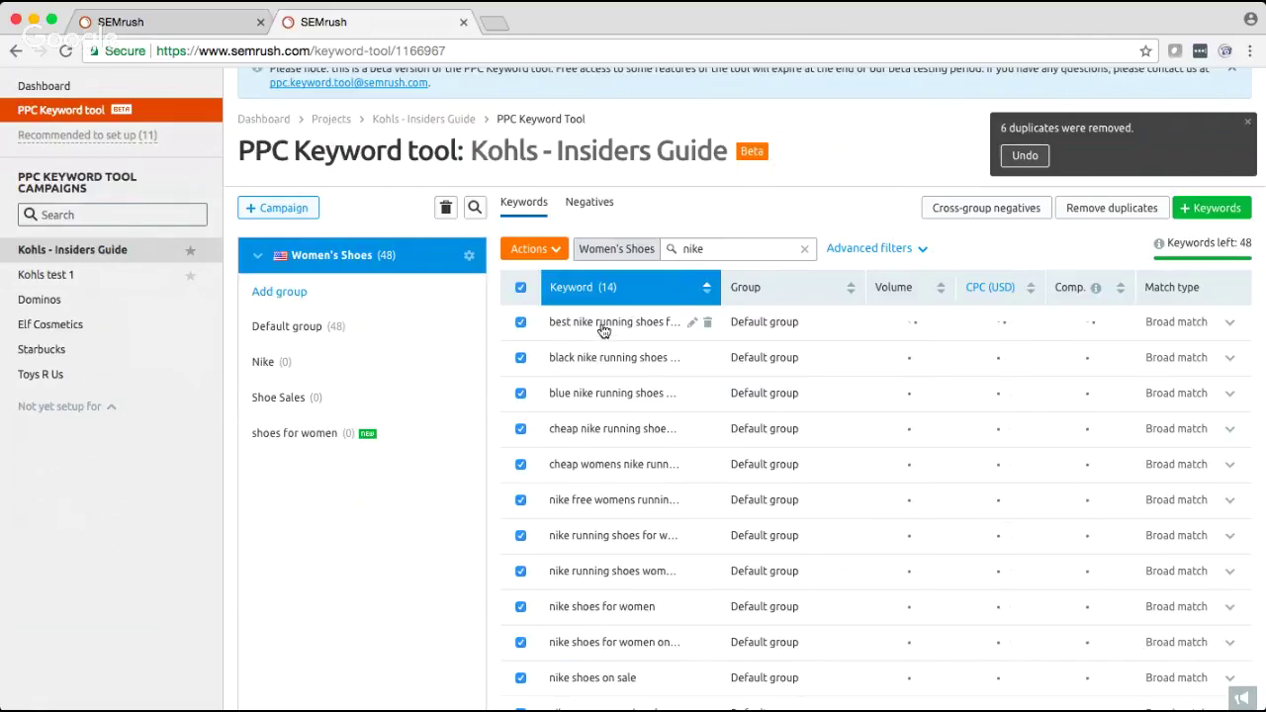
pyautogui.moveTo(561, 322); pyautogui.dragTo(330, 375)
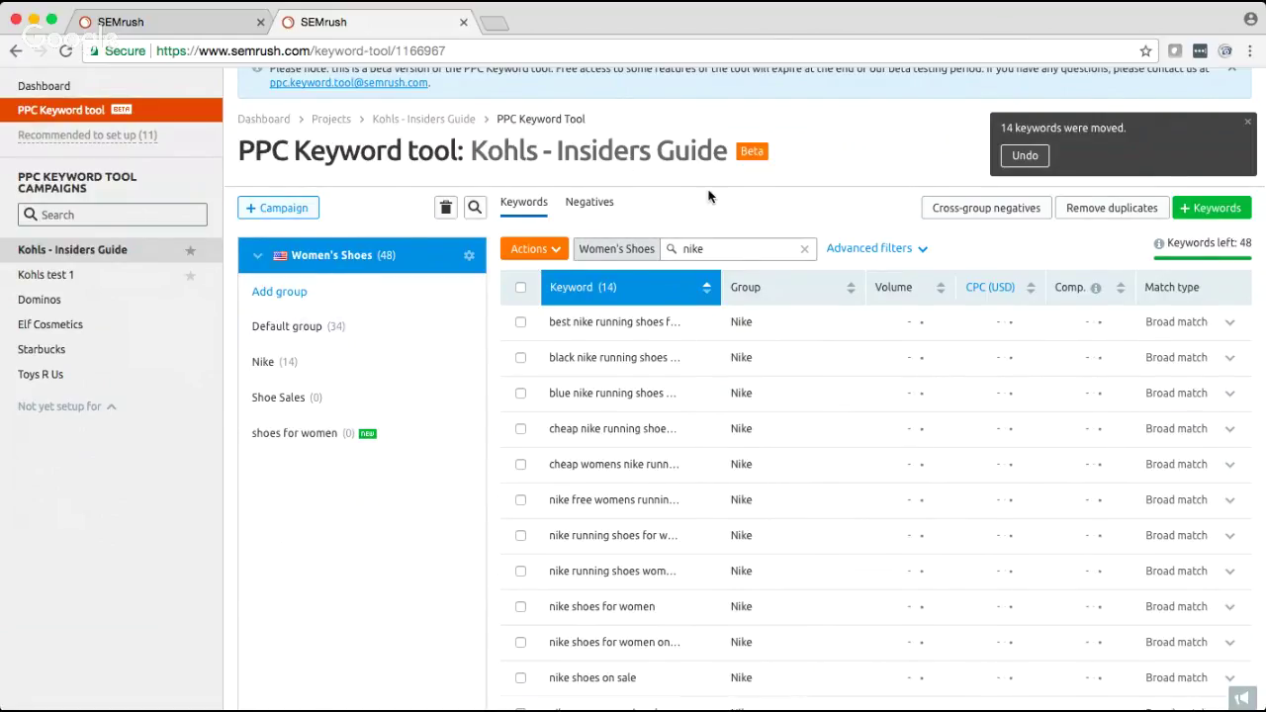
pyautogui.scroll(2, 708, 195)
pyautogui.scroll(-3, 708, 193)
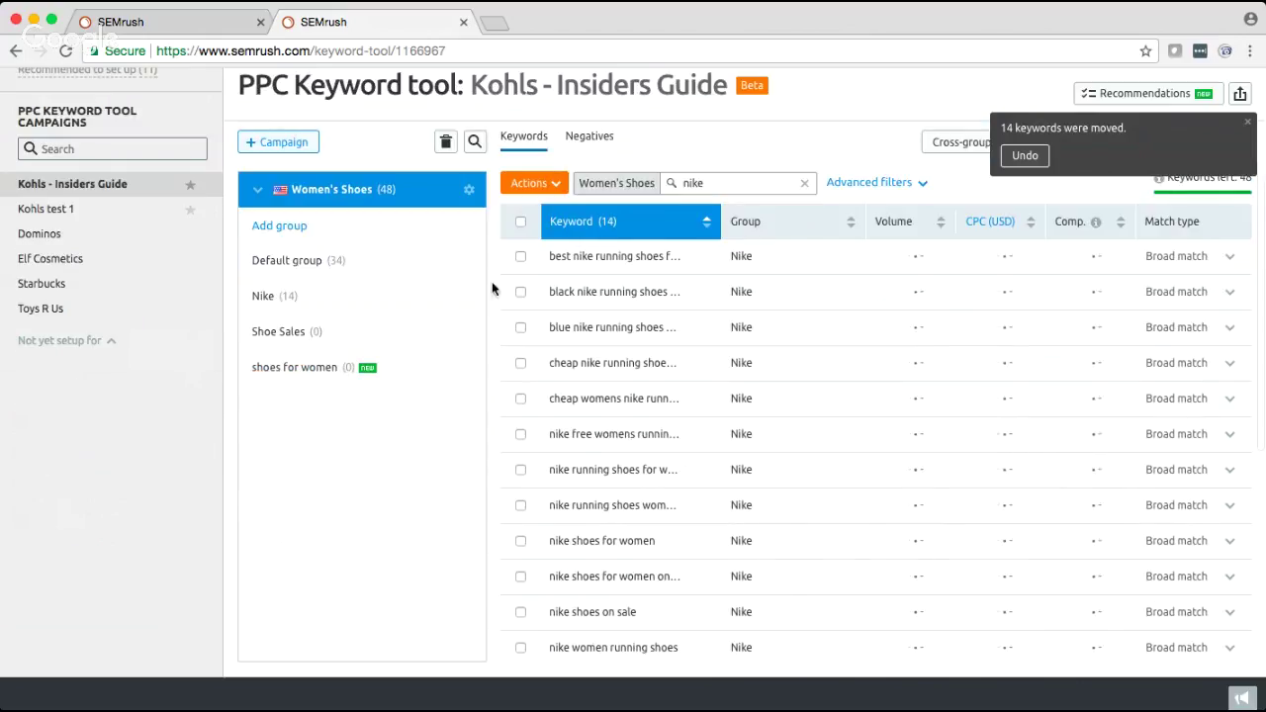
pyautogui.click(534, 186)
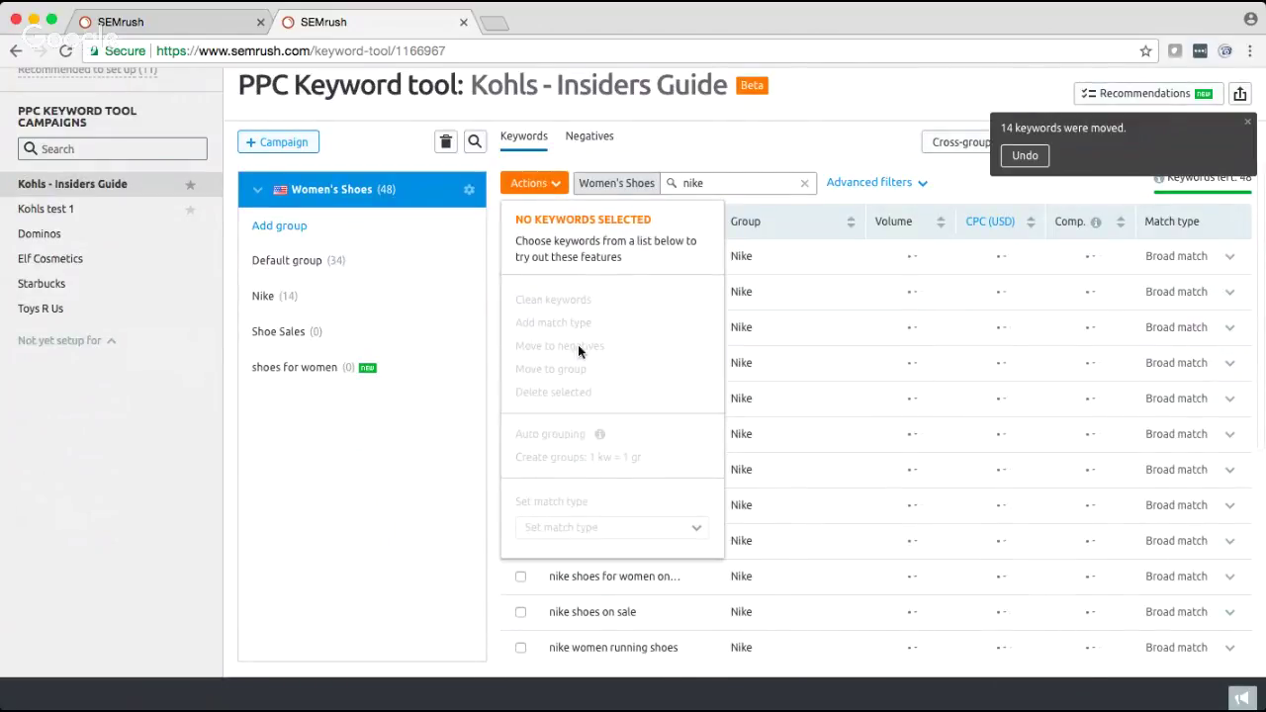
pyautogui.click(727, 115)
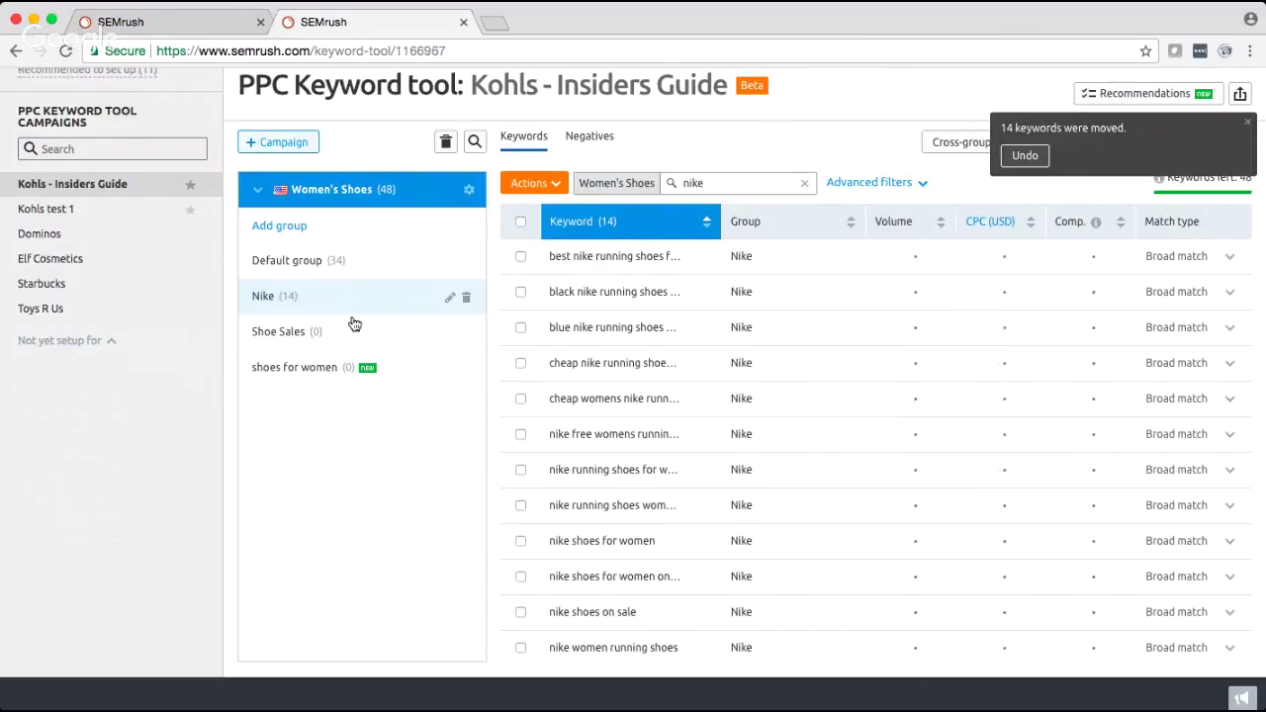
# Clear the "nike" filter and move all Default group keywords containing "sale" to the Shoe Sales group.
pyautogui.doubleClick(731, 184)
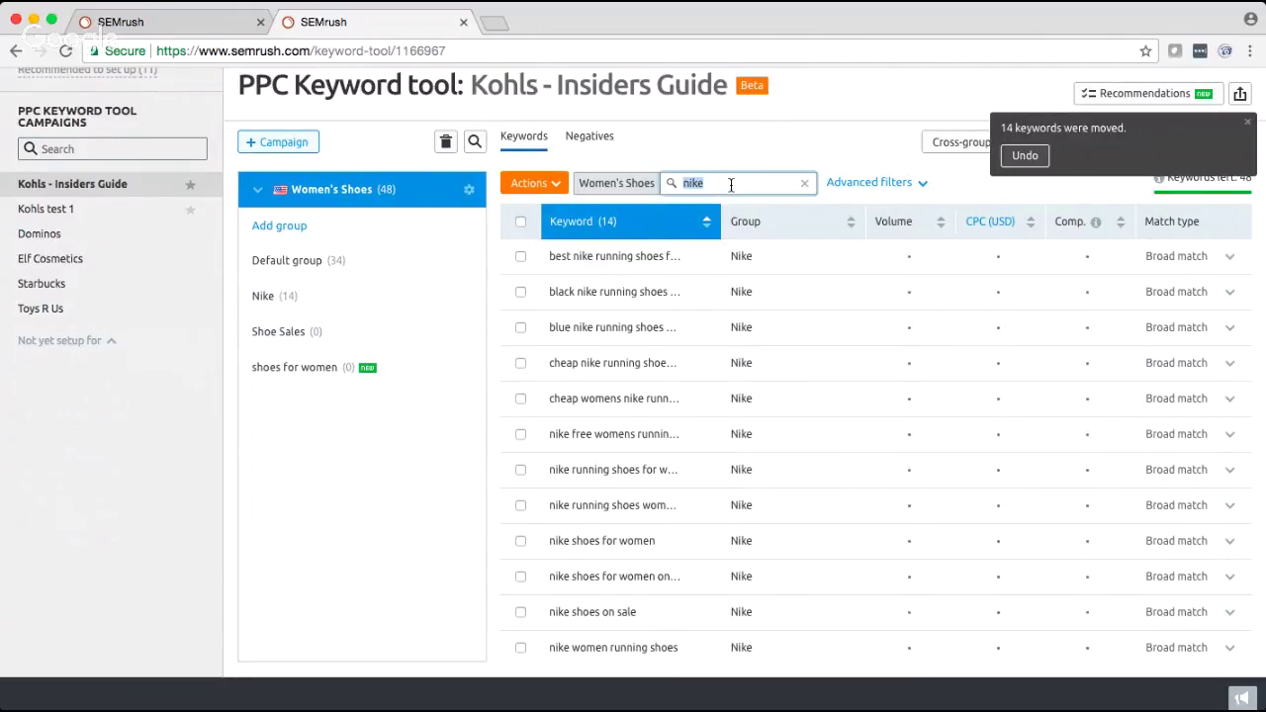
pyautogui.press('BackSpace')
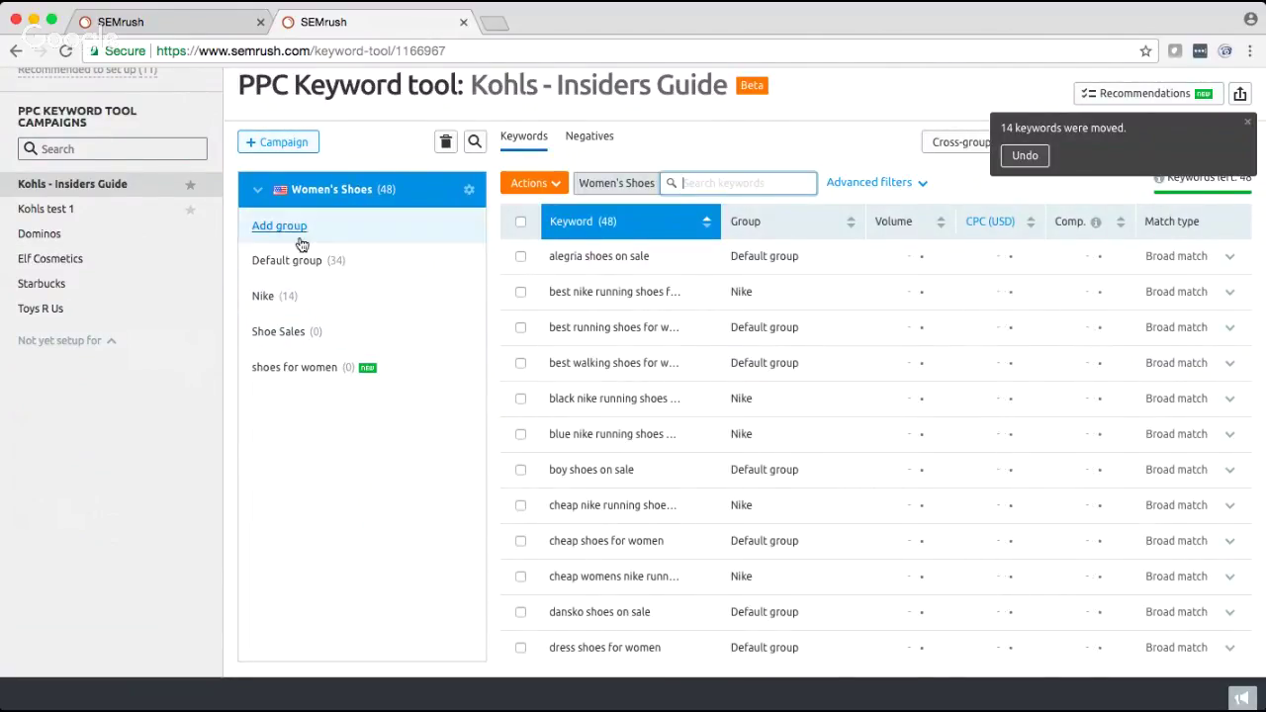
pyautogui.click(326, 269)
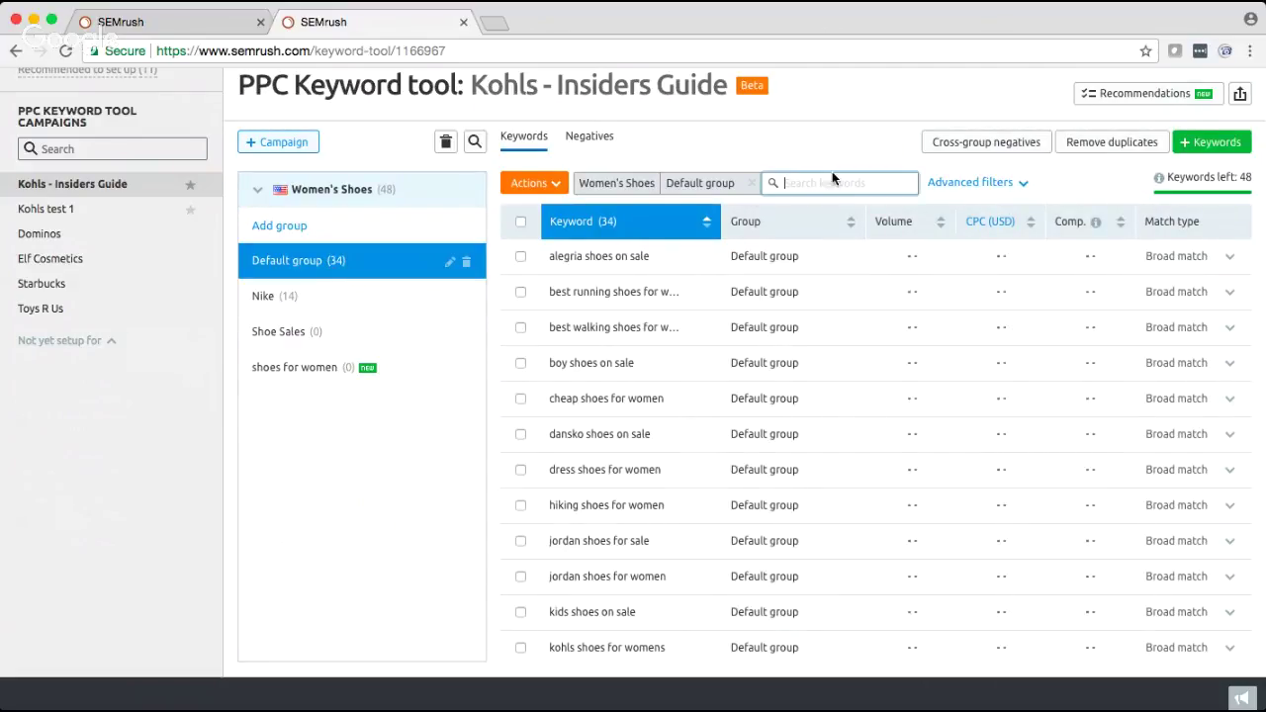
pyautogui.click(791, 188)
pyautogui.write('sales')
pyautogui.press('BackSpace')
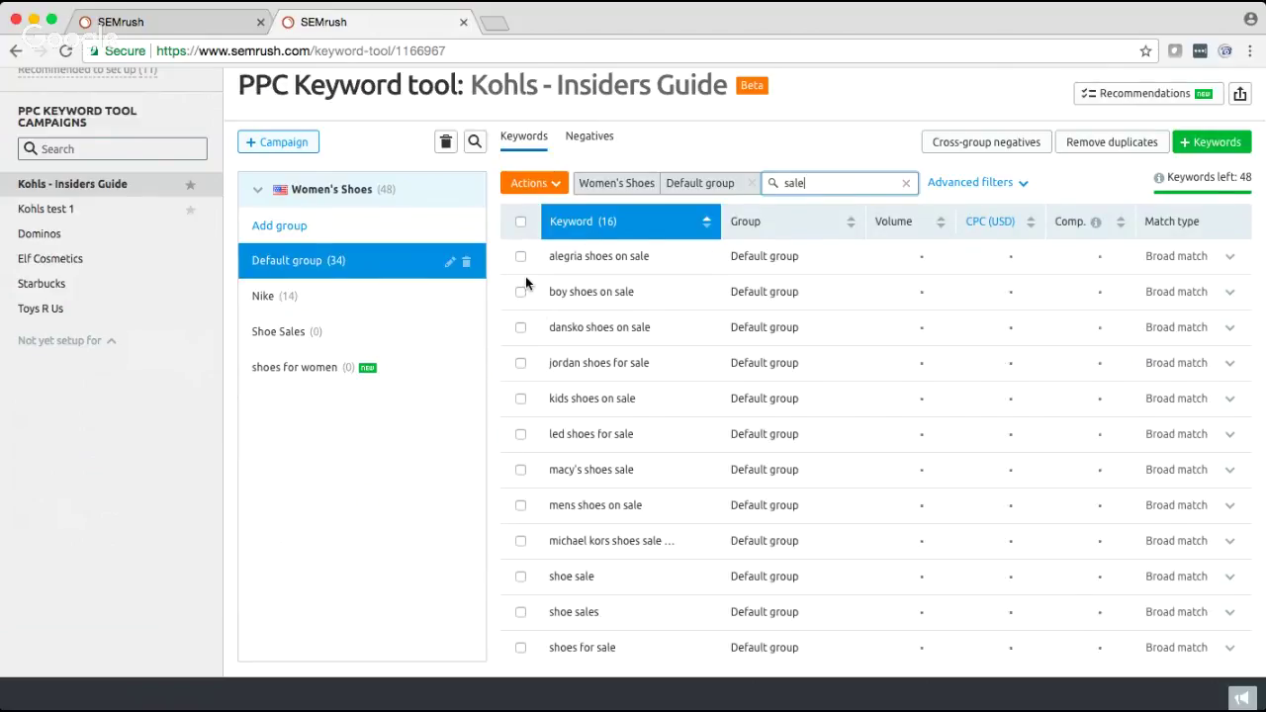
pyautogui.click(521, 222)
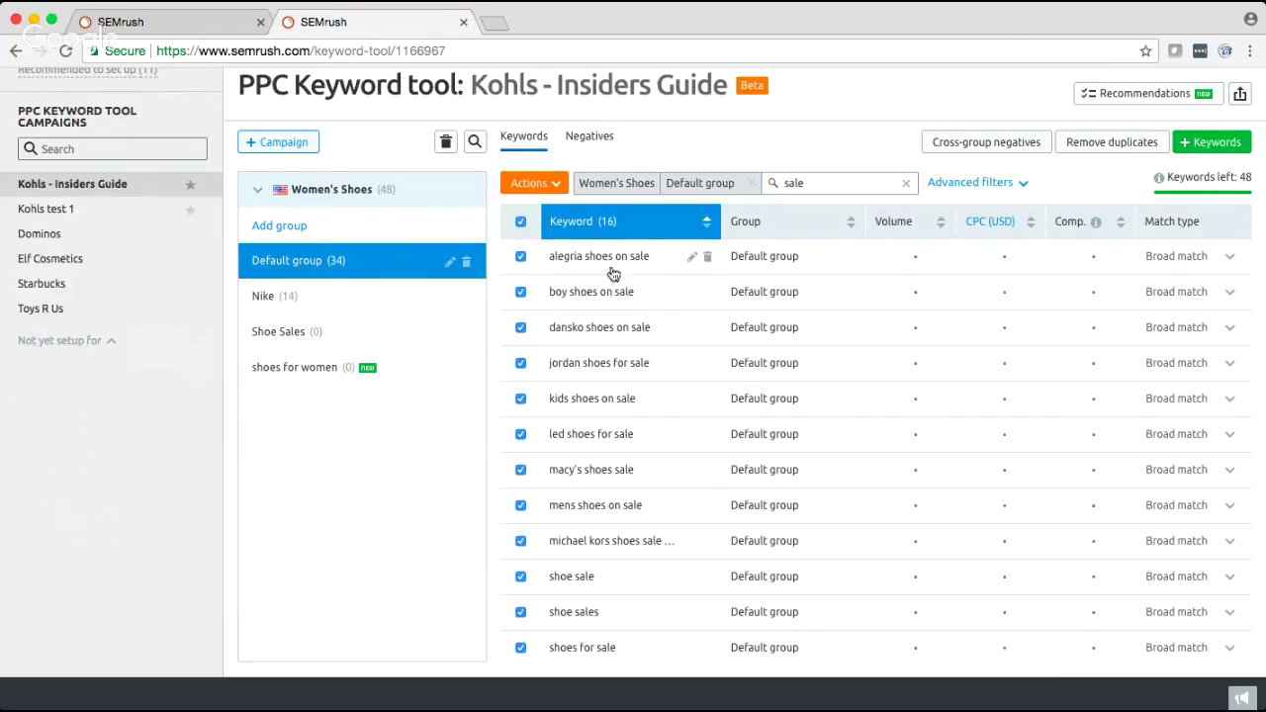
pyautogui.moveTo(634, 269); pyautogui.dragTo(376, 330)
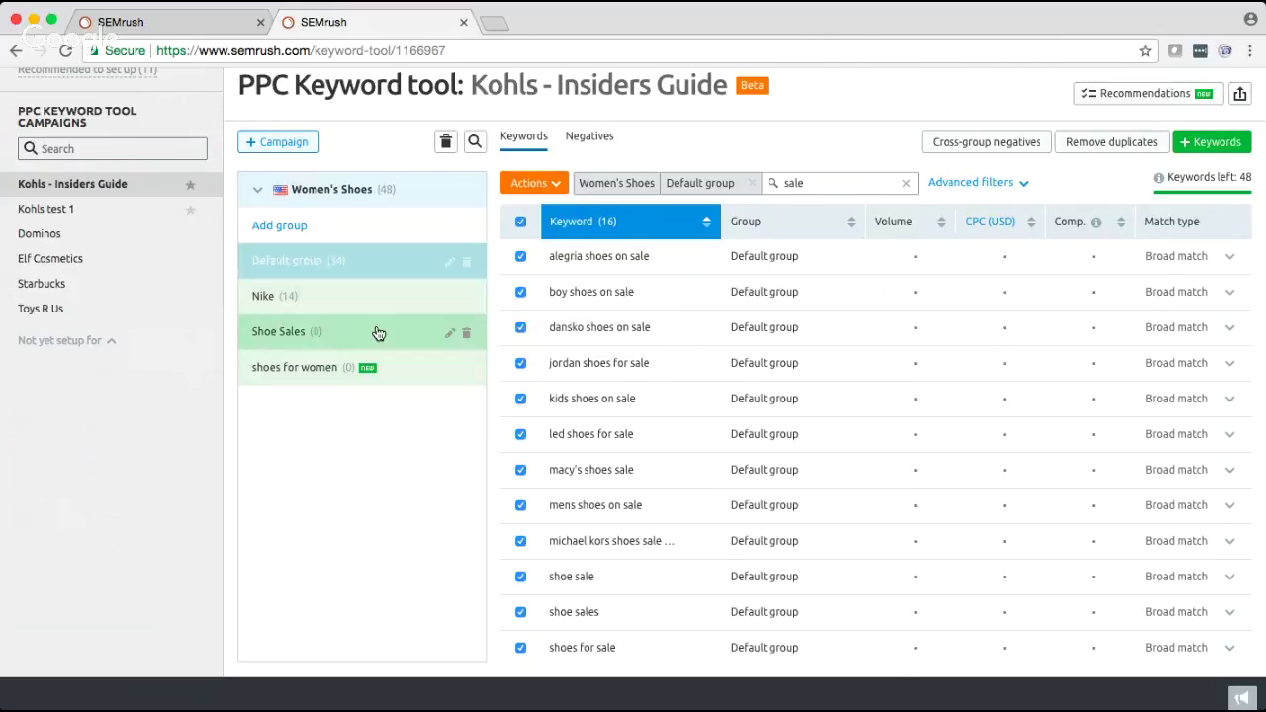
# Check the Default group for any remaining keywords containing "sale" or "sales".
pyautogui.click(824, 178)
pyautogui.press('BackSpace')
pyautogui.press('BackSpace')
pyautogui.press('BackSpace')
pyautogui.press('BackSpace')
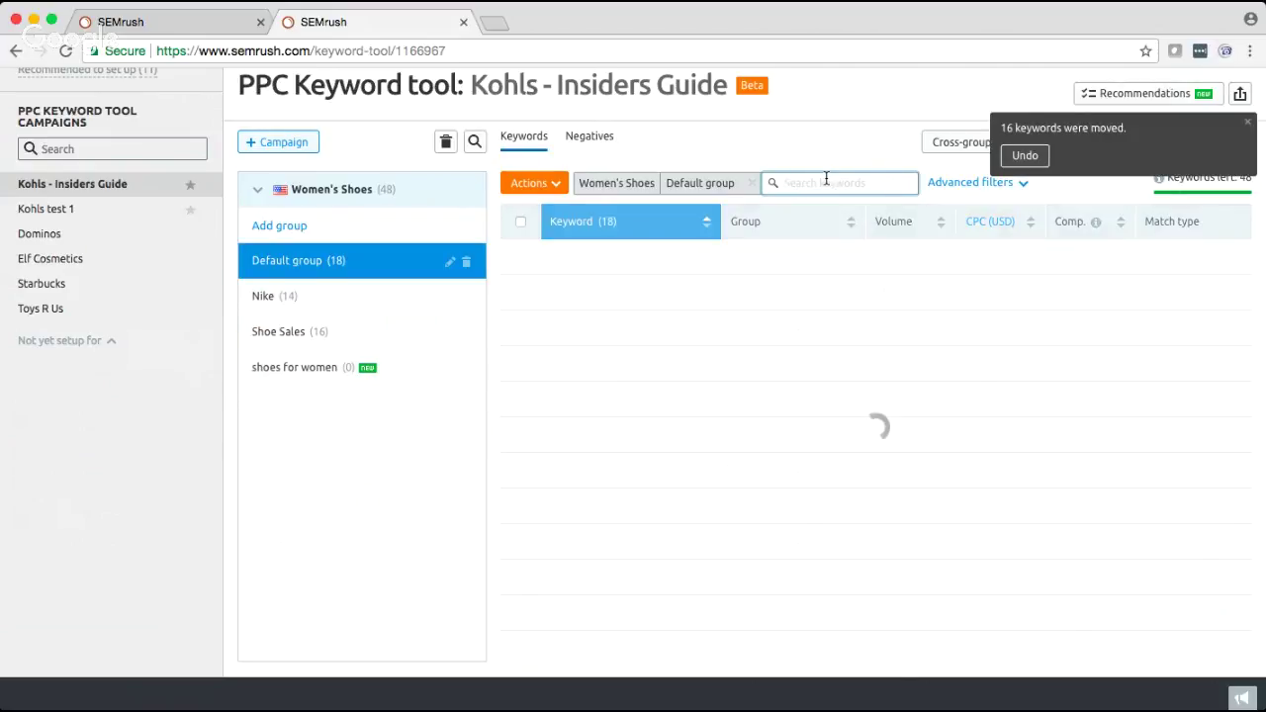
pyautogui.write('sale')
pyautogui.press('BackSpace')
pyautogui.press('BackSpace')
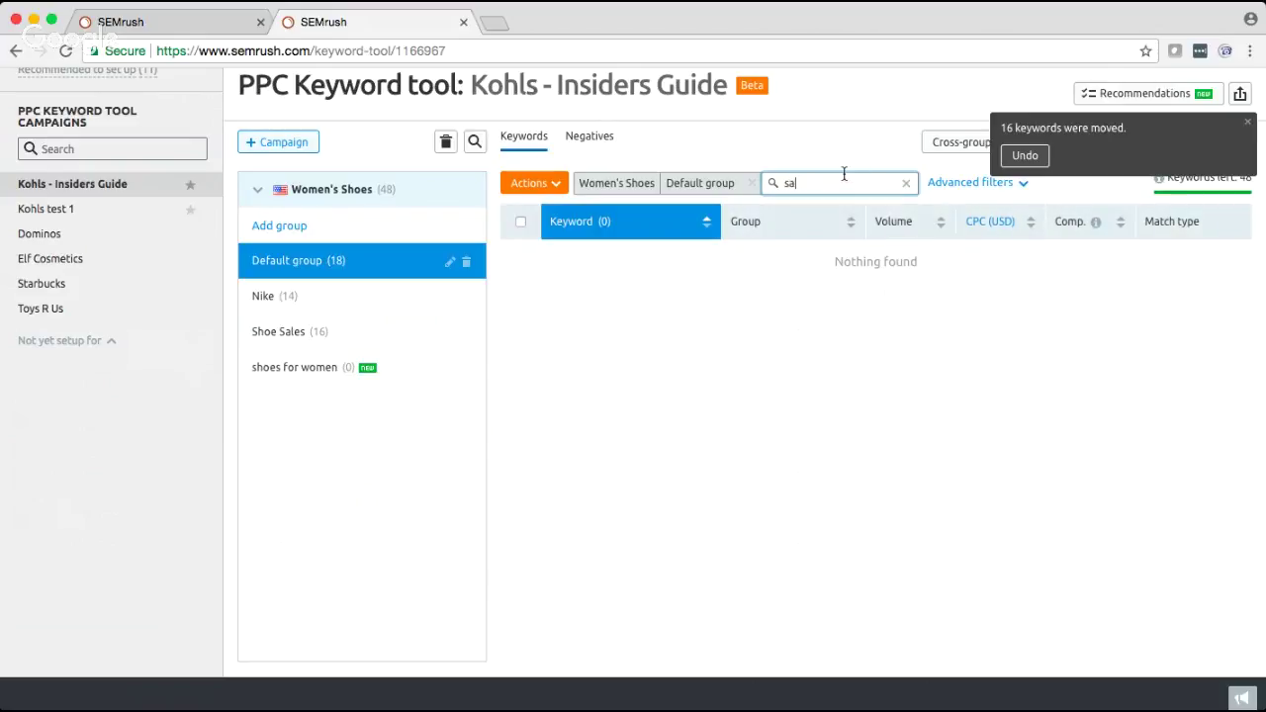
pyautogui.write('les')
# Clear the search, move all remaining Default group keywords to the shoes for women group, and display the whole Women's Shoes campaign.
pyautogui.press('BackSpace')
pyautogui.press('BackSpace')
pyautogui.press('BackSpace')
pyautogui.press('BackSpace')
pyautogui.press('BackSpace')
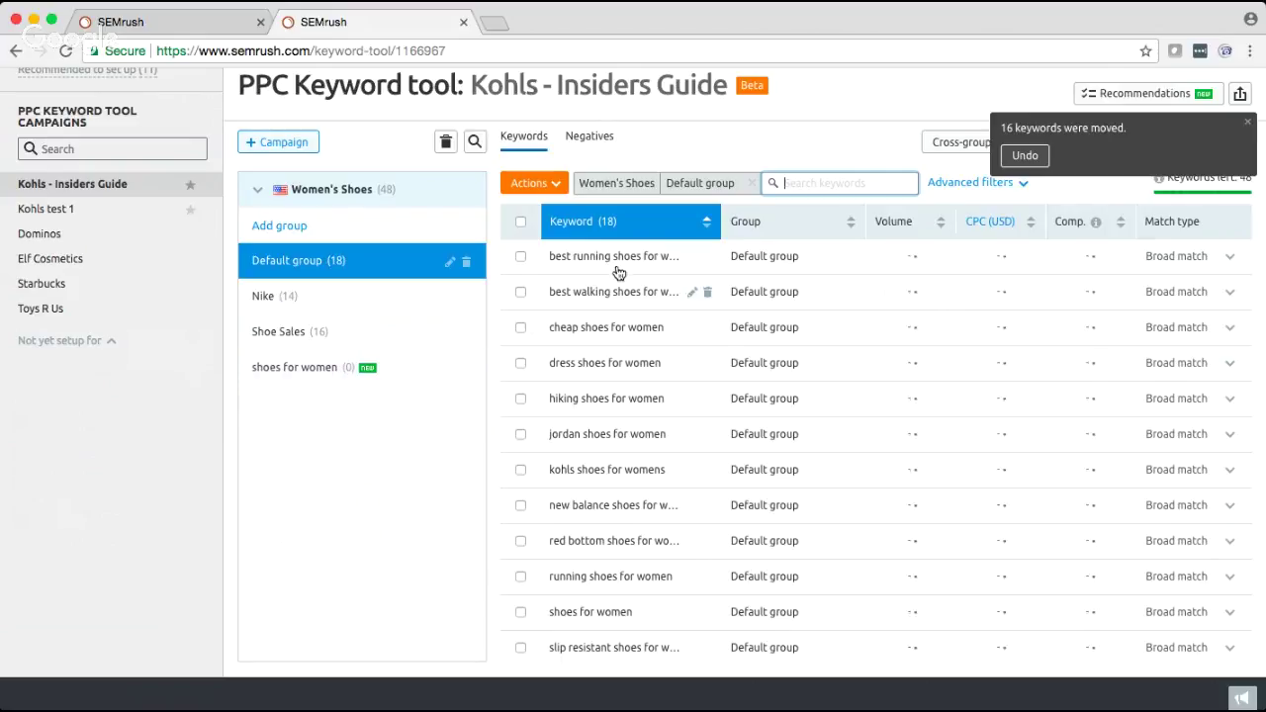
pyautogui.click(521, 222)
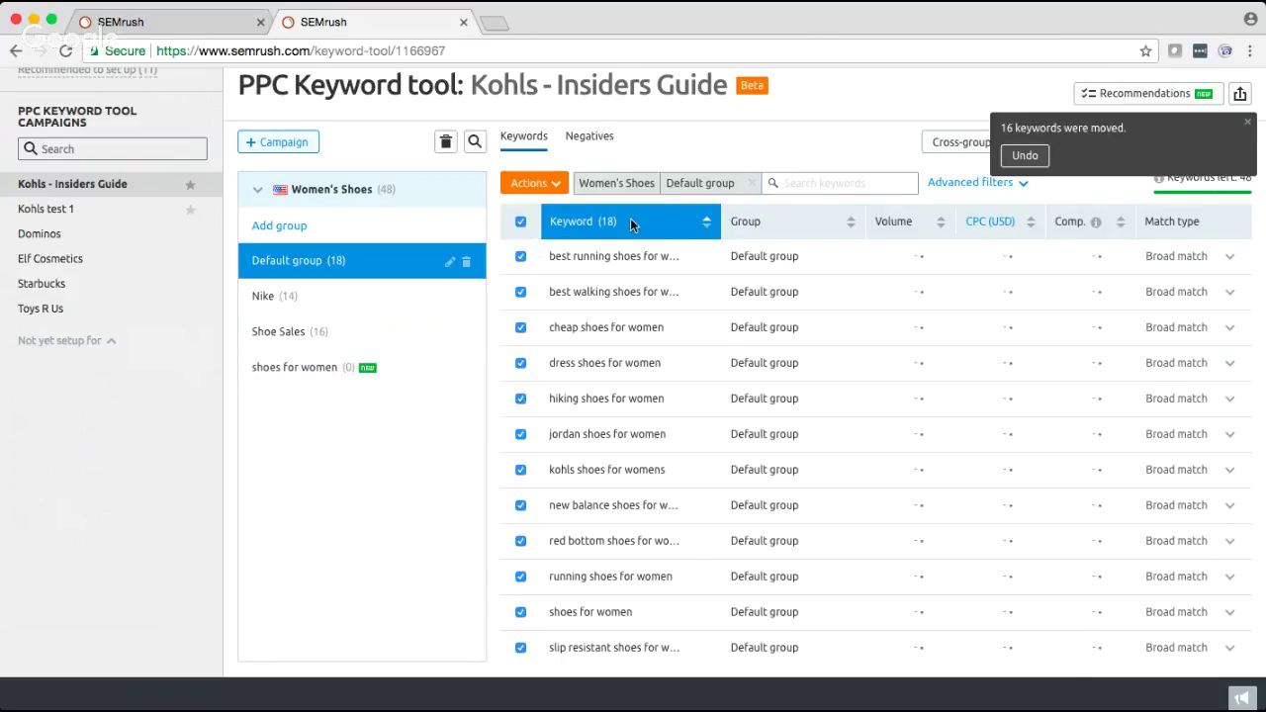
pyautogui.moveTo(643, 260); pyautogui.dragTo(355, 369)
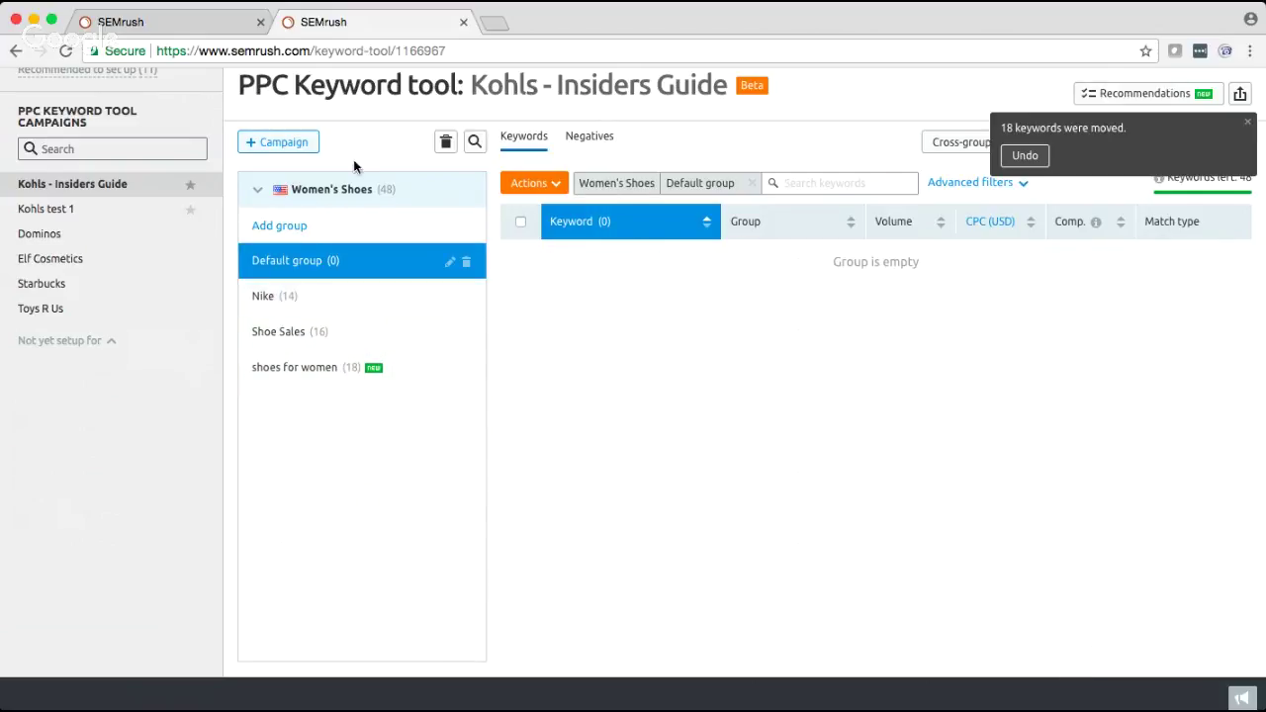
pyautogui.click(321, 199)
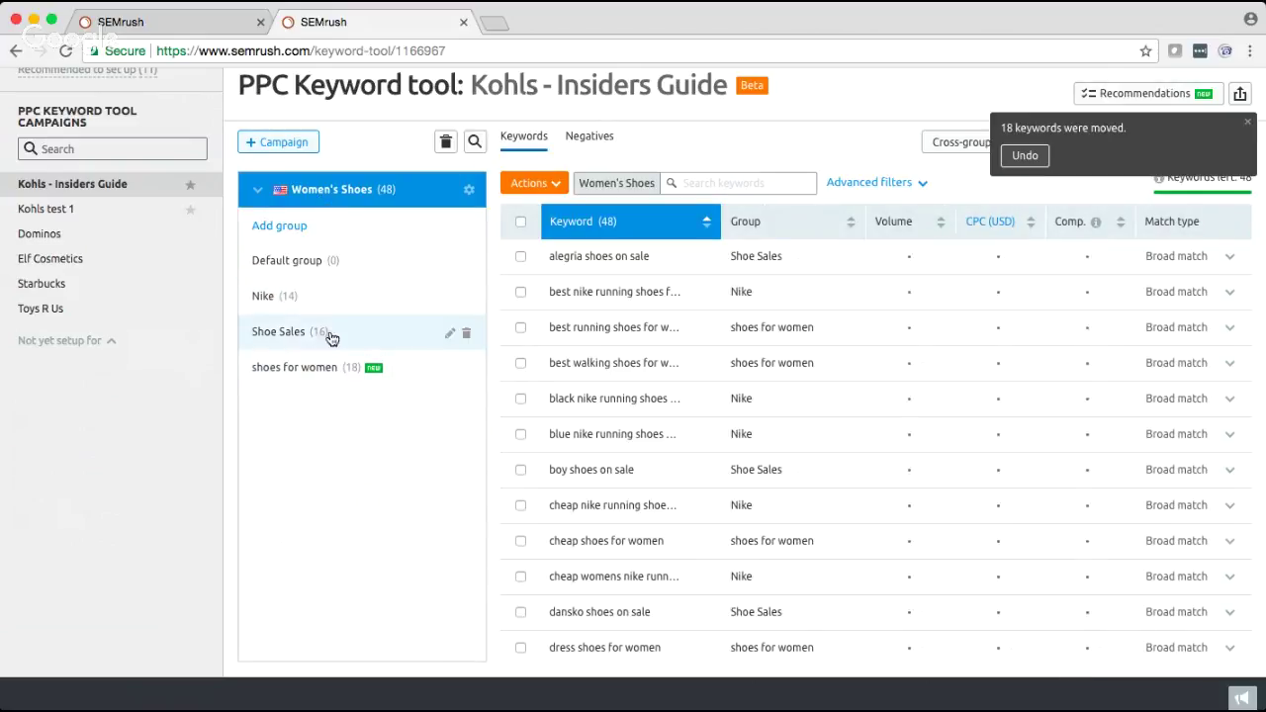
pyautogui.moveTo(469, 266)
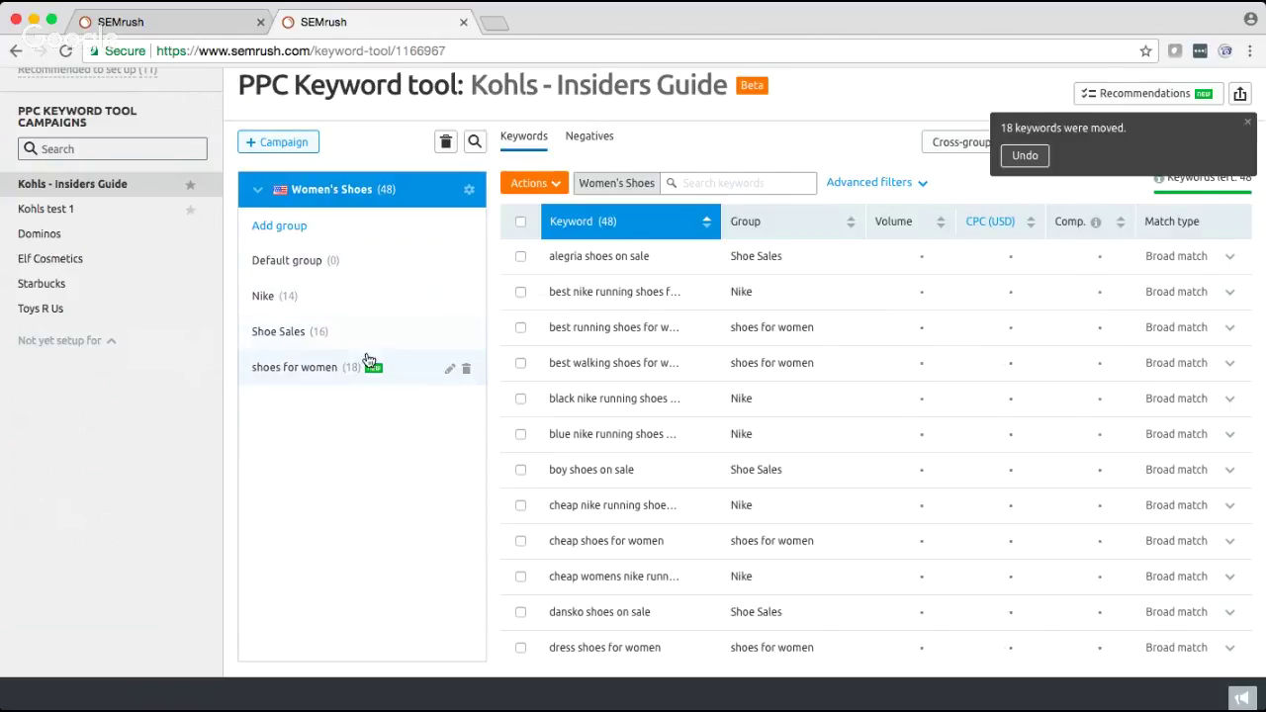
pyautogui.click(1248, 126)
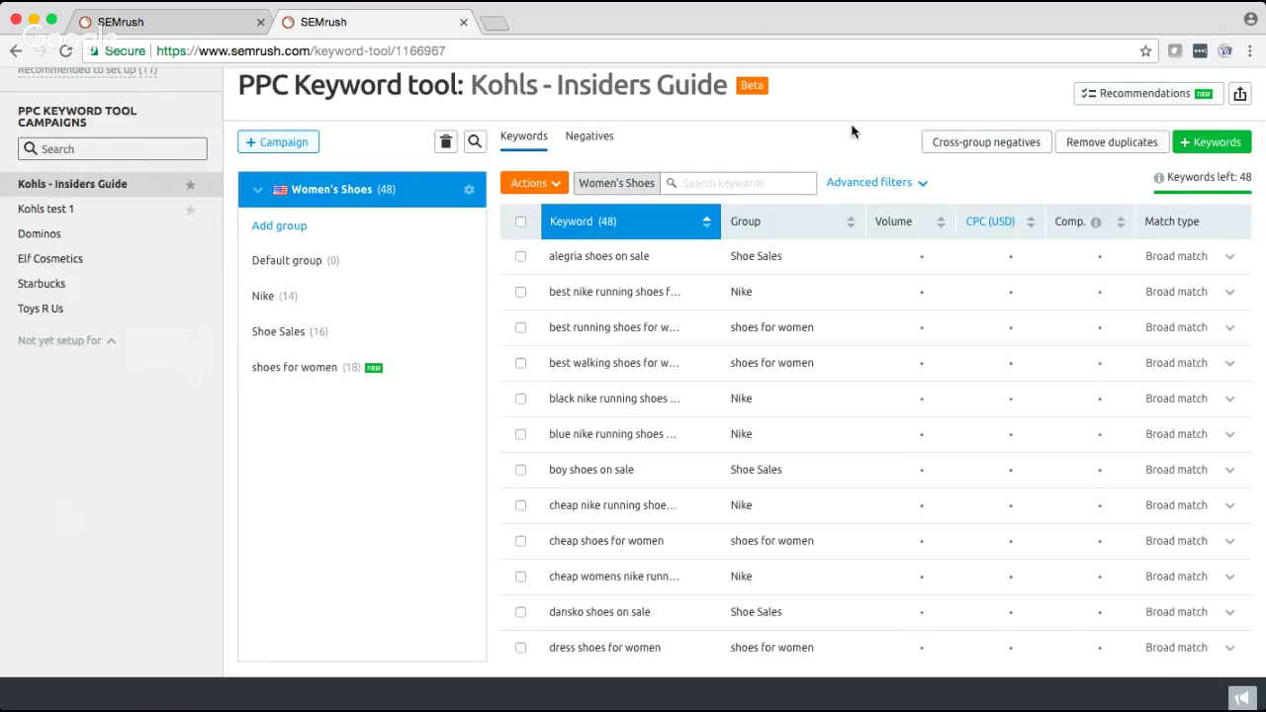
# Generate the recommended cross-group negatives for Women's Shoes and add "nike" as a negative to Shoe Sales and shoes for women.
pyautogui.scroll(-1, 851, 126)
pyautogui.scroll(3, 852, 131)
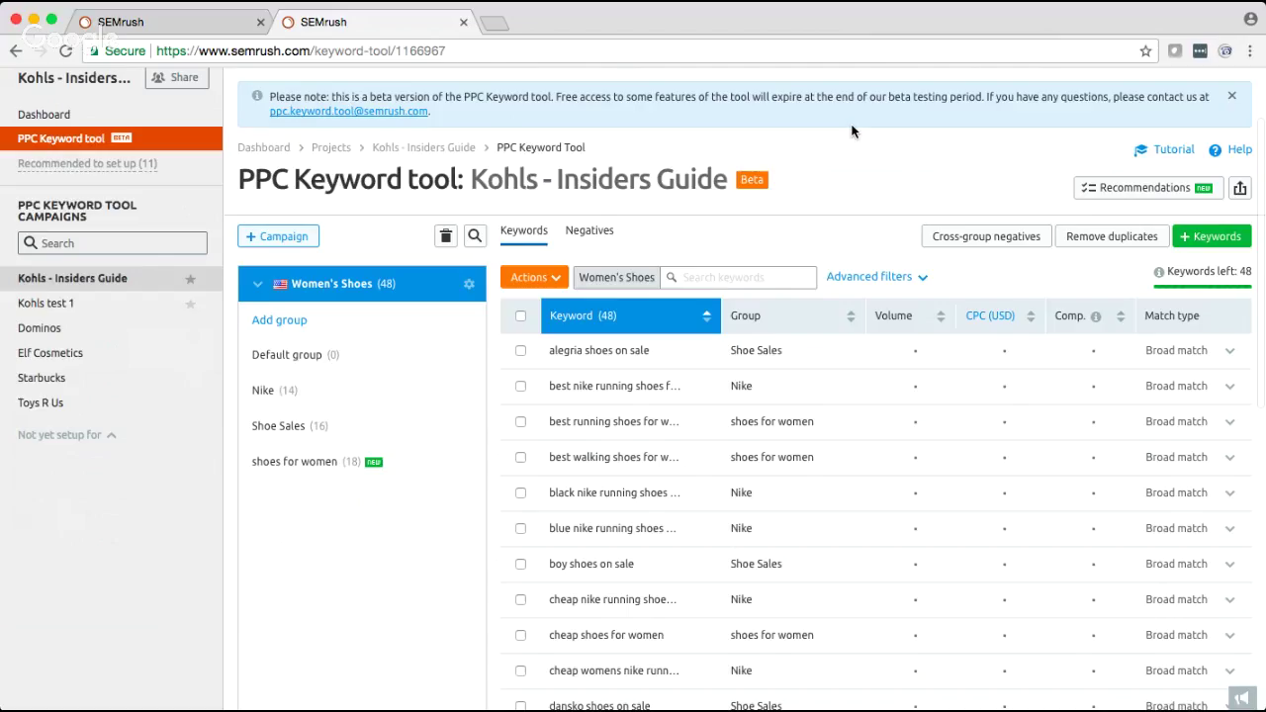
pyautogui.click(1143, 188)
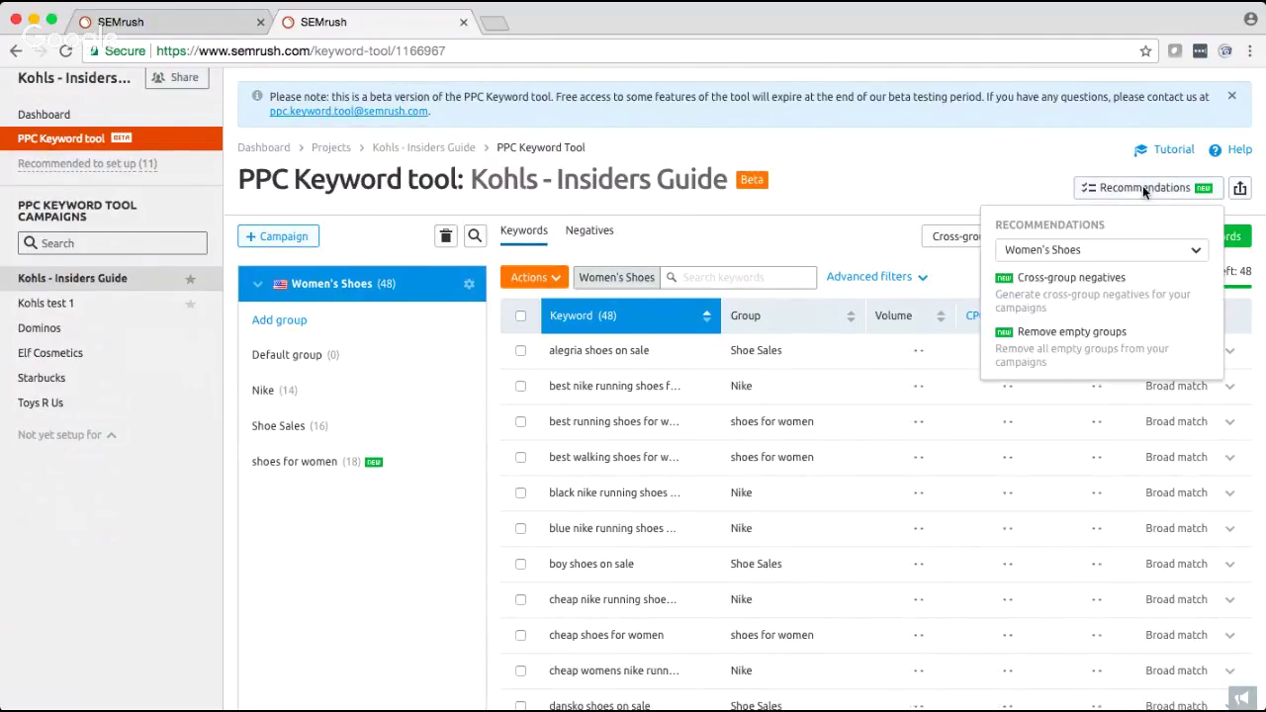
pyautogui.click(1078, 301)
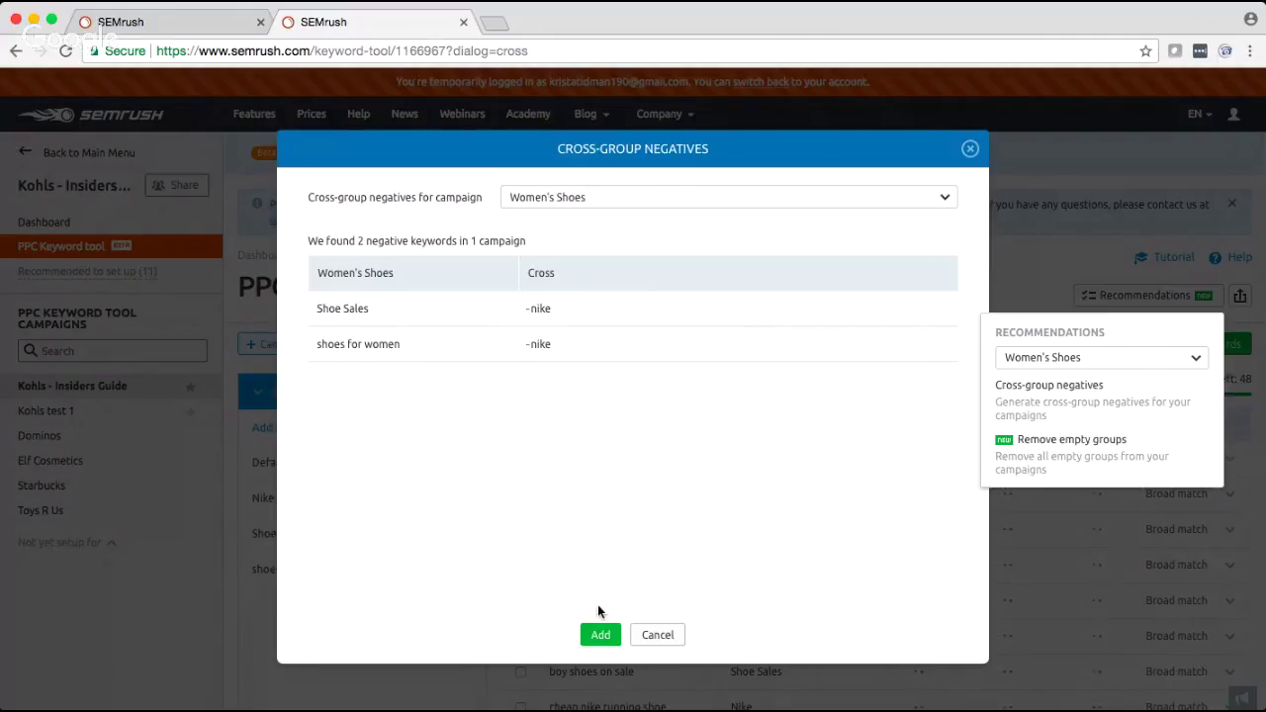
pyautogui.click(600, 636)
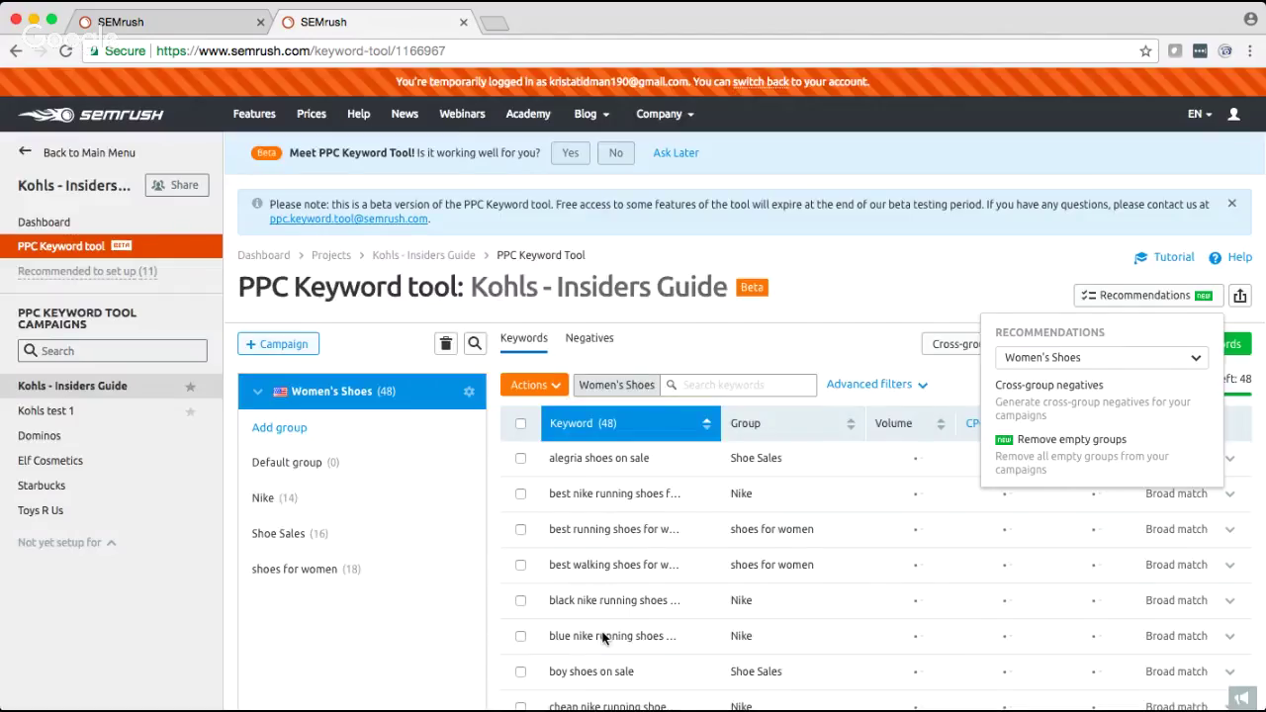
# Remove the empty groups from the Women's Shoes campaign as recommended and return to its keyword list.
pyautogui.click(1061, 461)
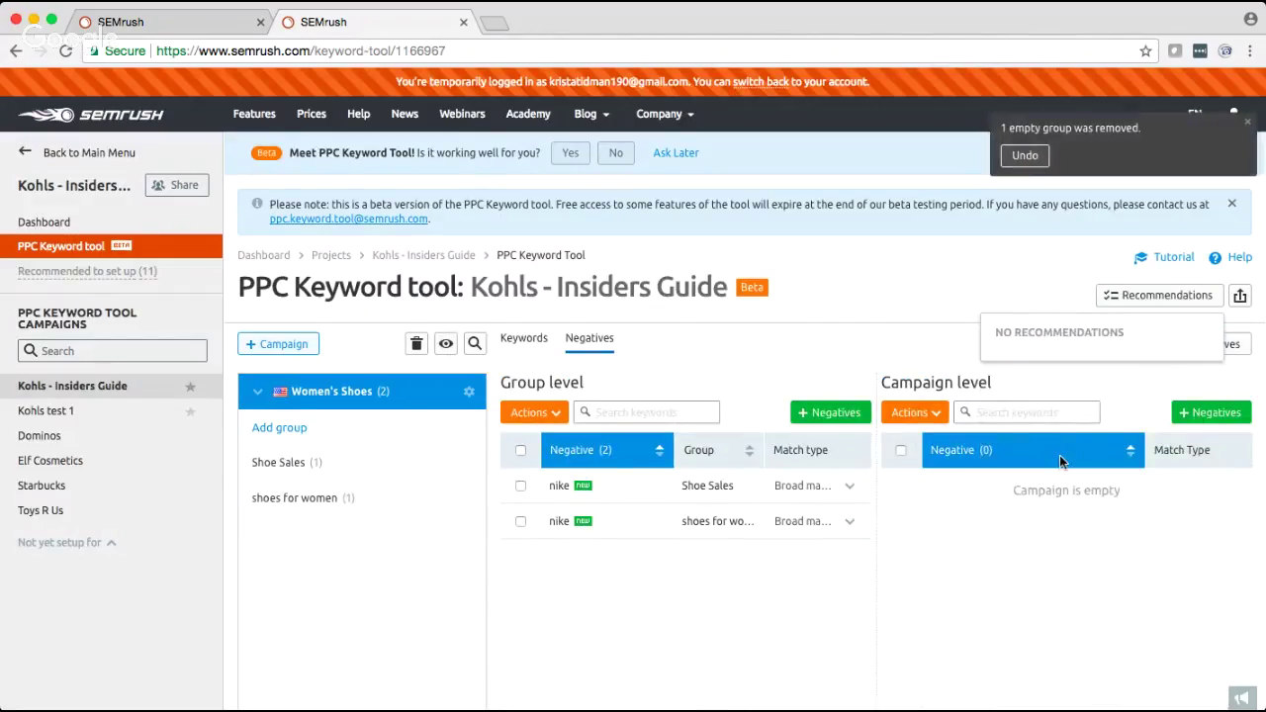
pyautogui.scroll(-2, 911, 264)
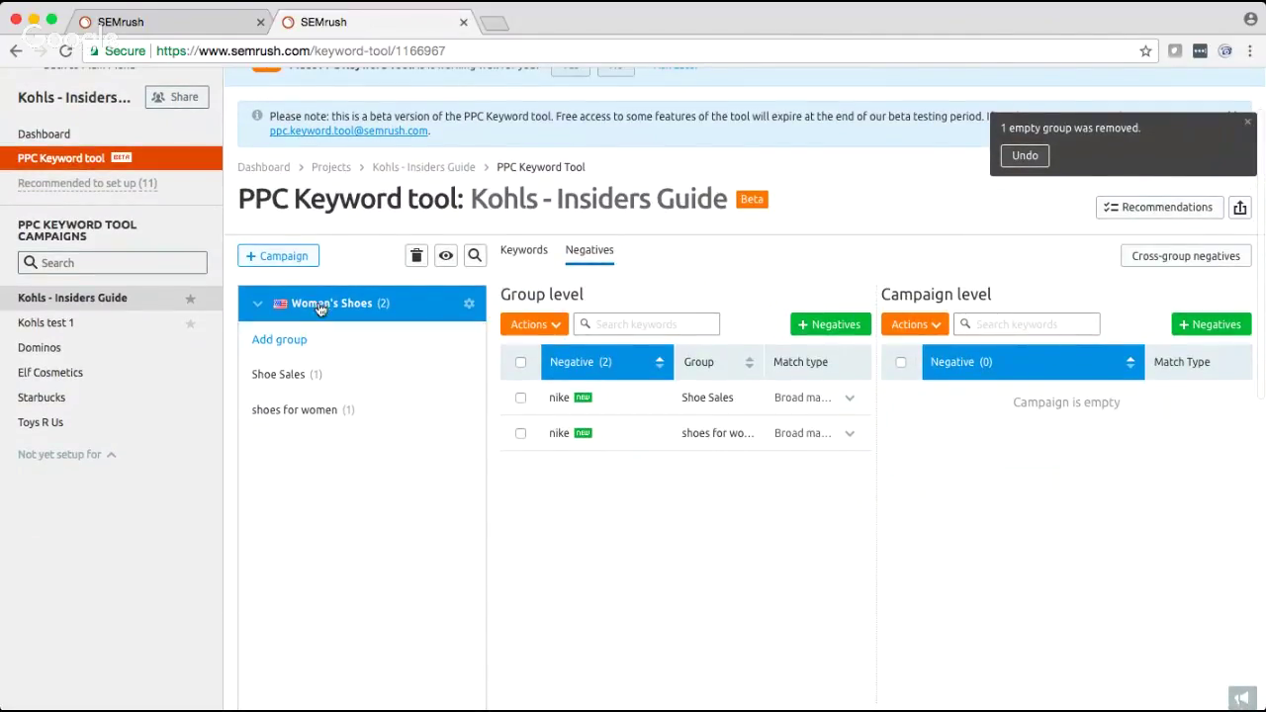
pyautogui.click(516, 252)
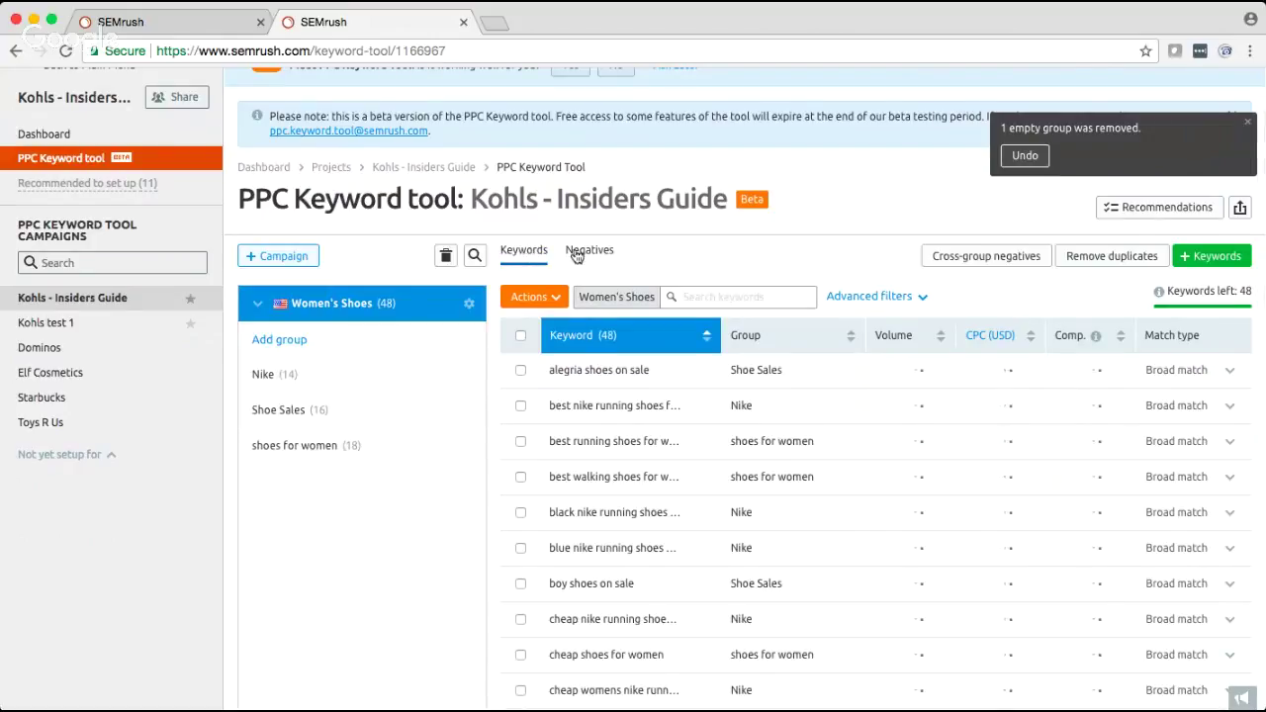
# Dismiss the removal notice, then check the Nike, Shoe Sales and shoes for women groups and any outstanding recommendations.
pyautogui.scroll(-1, 755, 234)
pyautogui.scroll(-1, 755, 227)
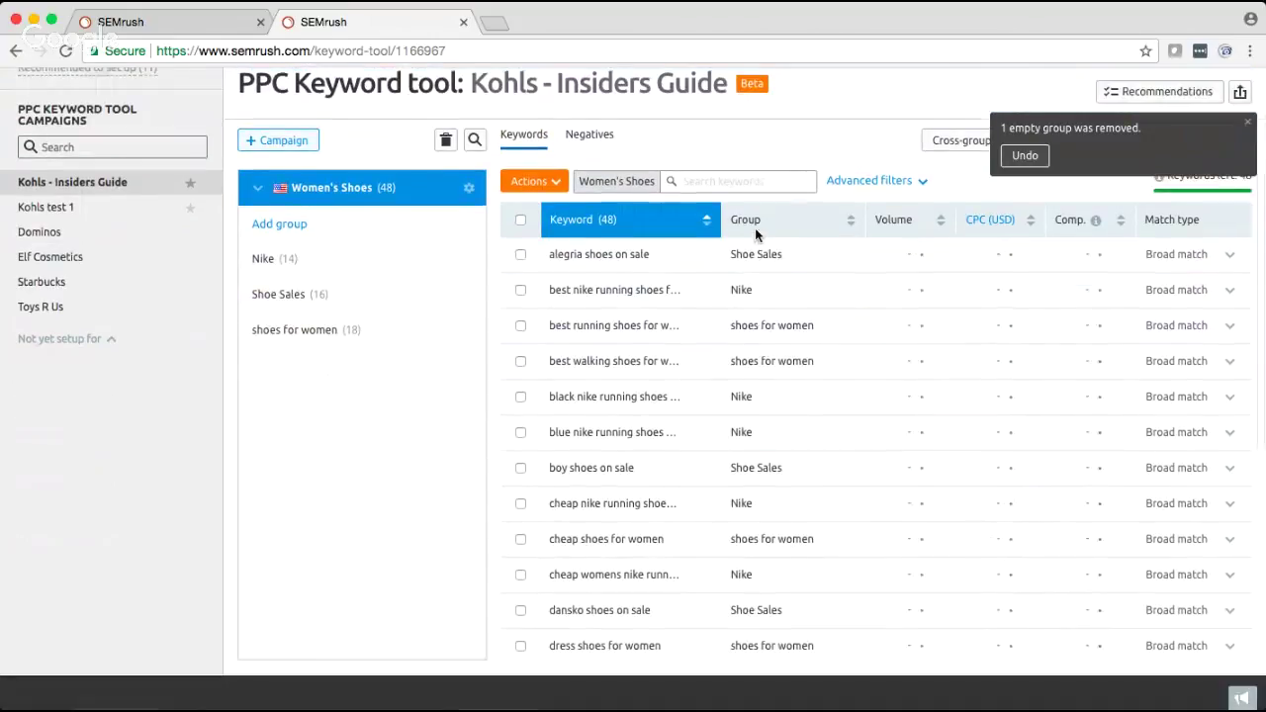
pyautogui.click(1251, 125)
pyautogui.click(322, 269)
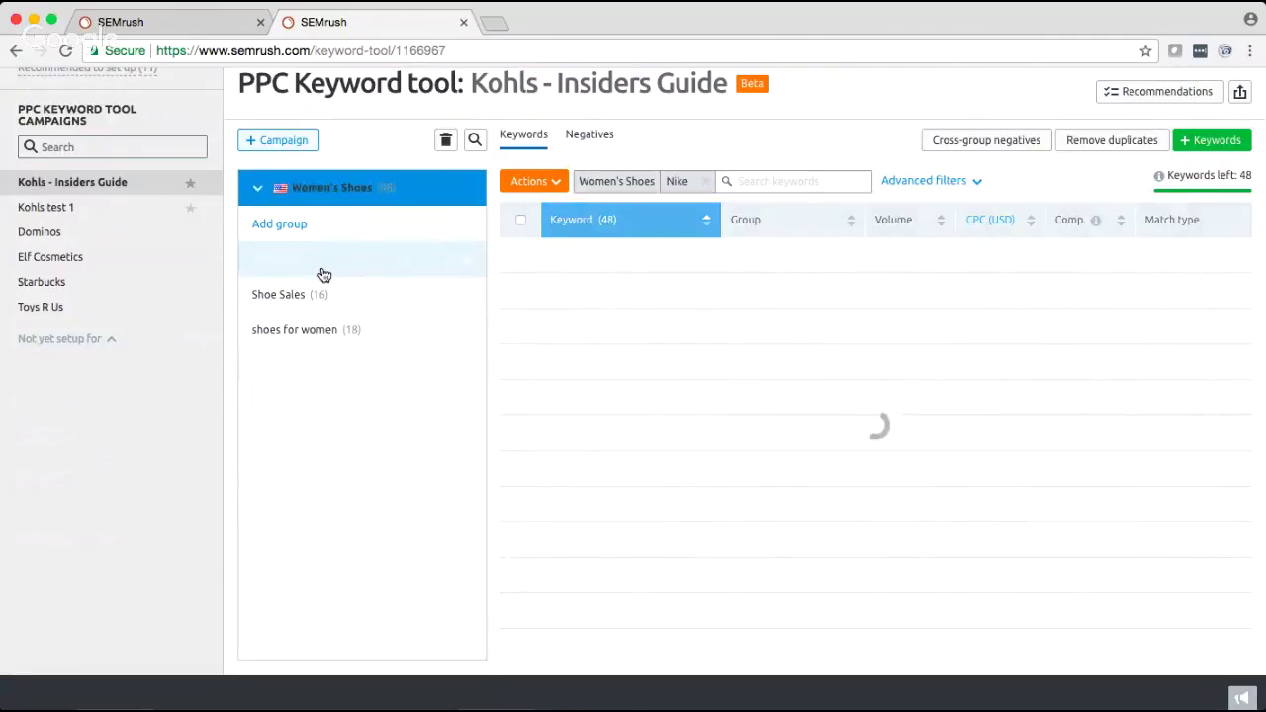
pyautogui.scroll(1, 982, 117)
pyautogui.click(1131, 179)
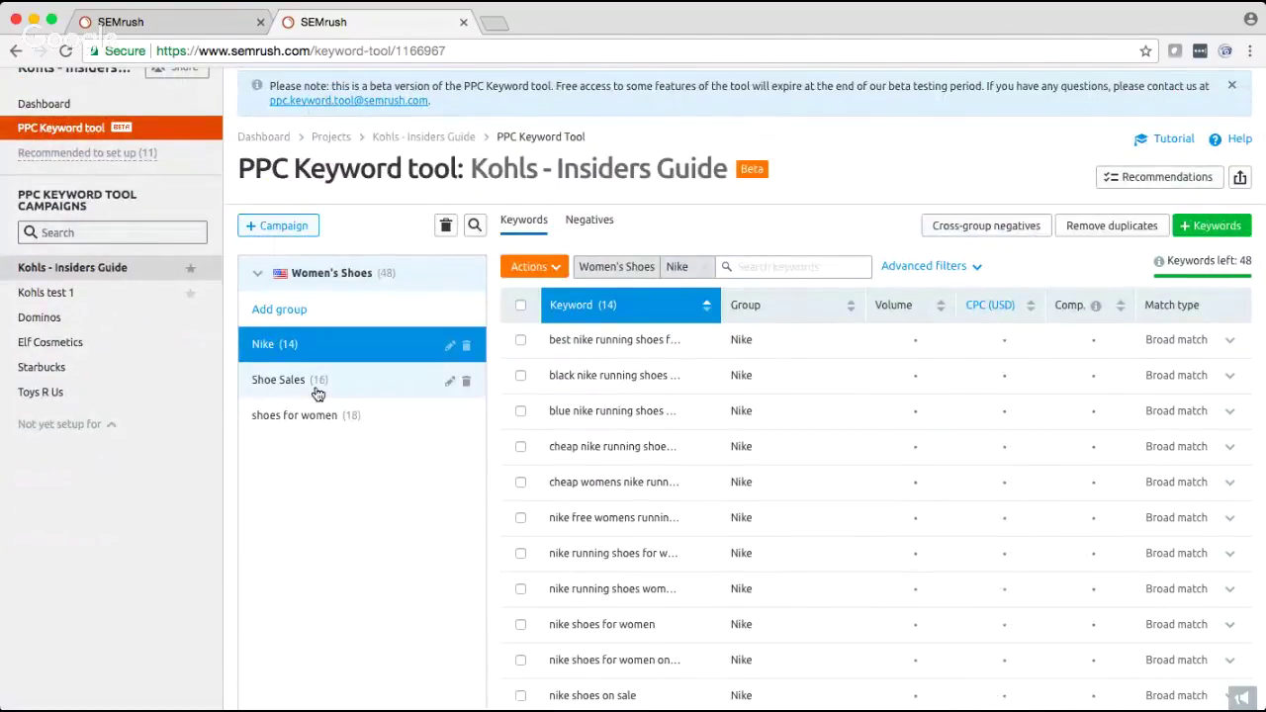
pyautogui.click(318, 394)
pyautogui.click(1153, 177)
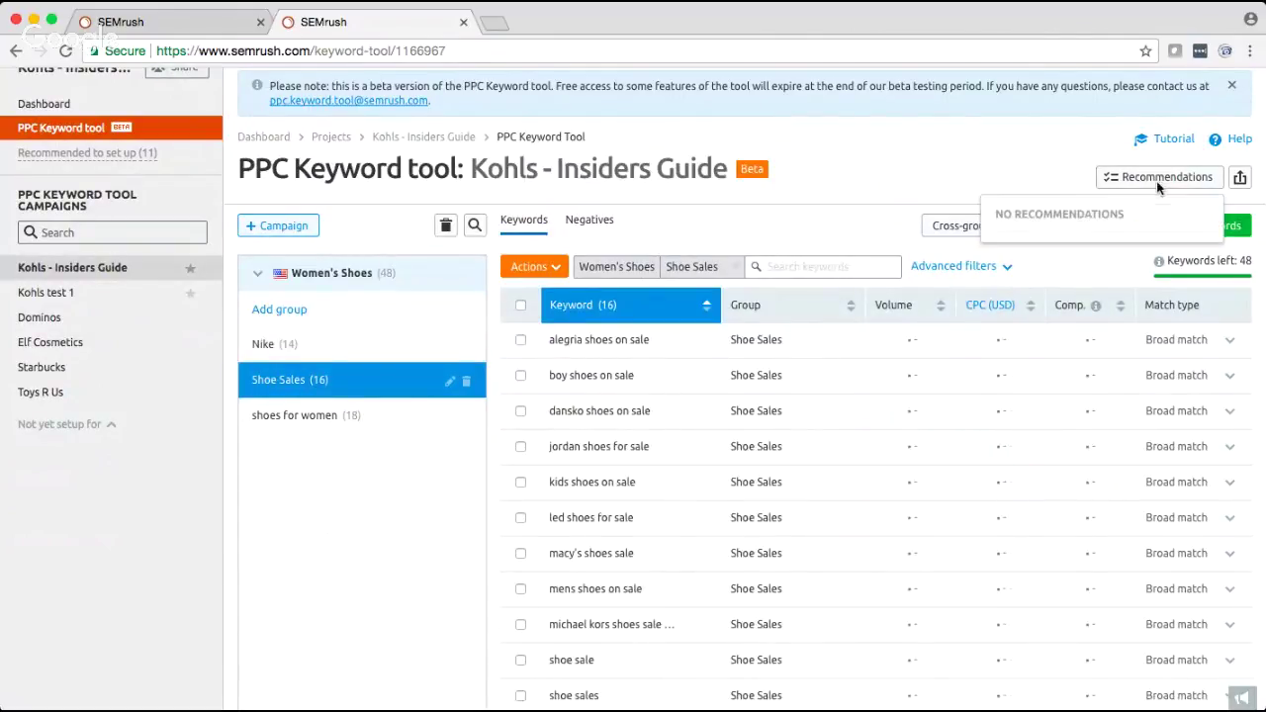
pyautogui.click(402, 415)
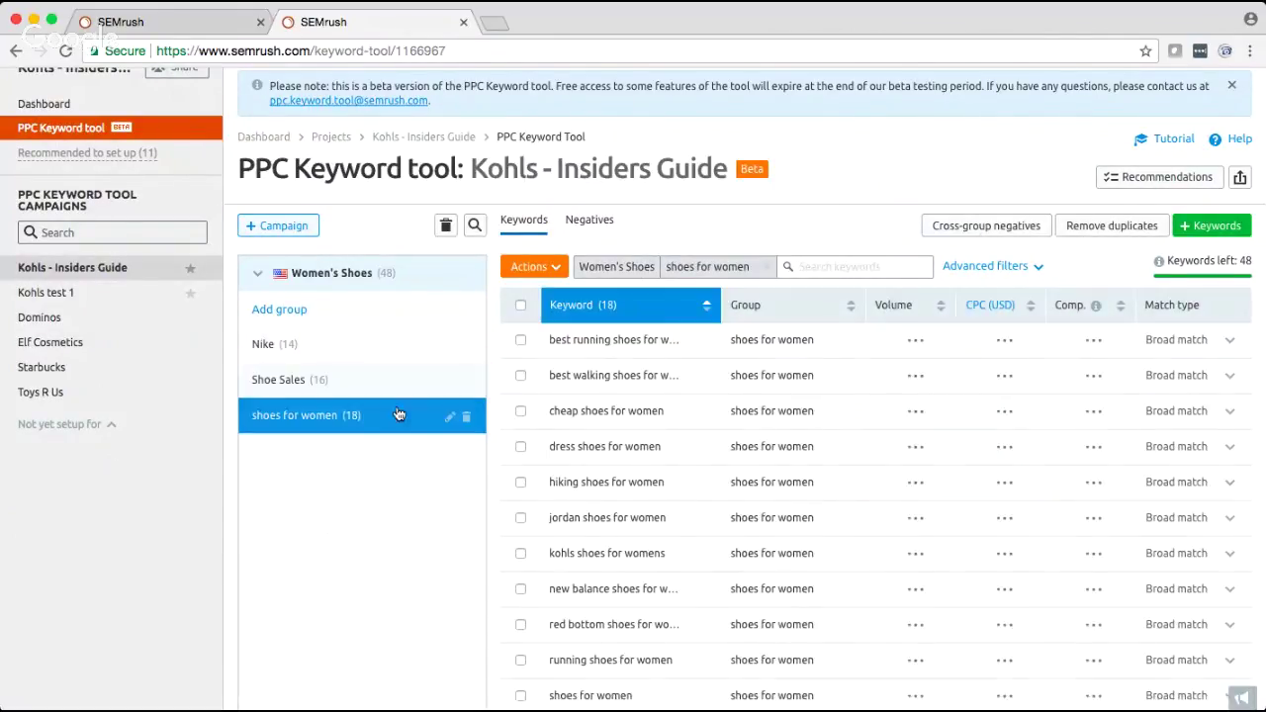
pyautogui.click(1175, 176)
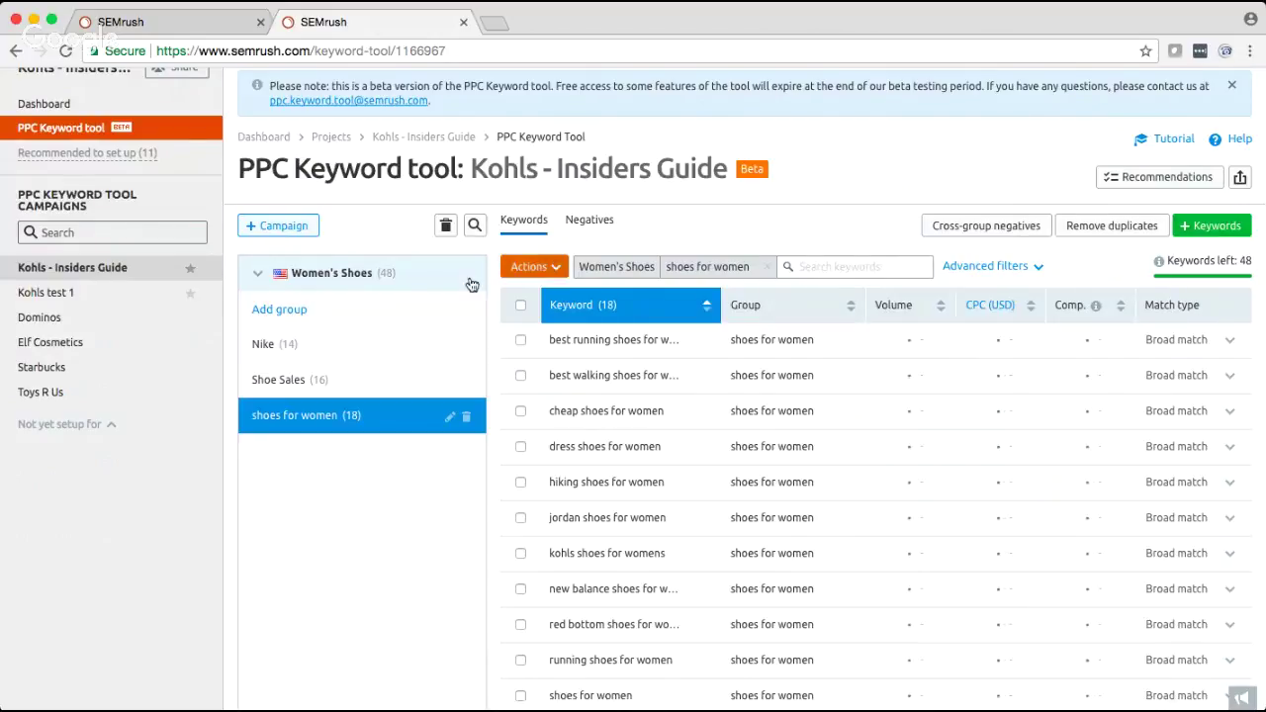
# Display the whole Women's Shoes campaign and examine its volume, CPC and competition columns.
pyautogui.click(345, 350)
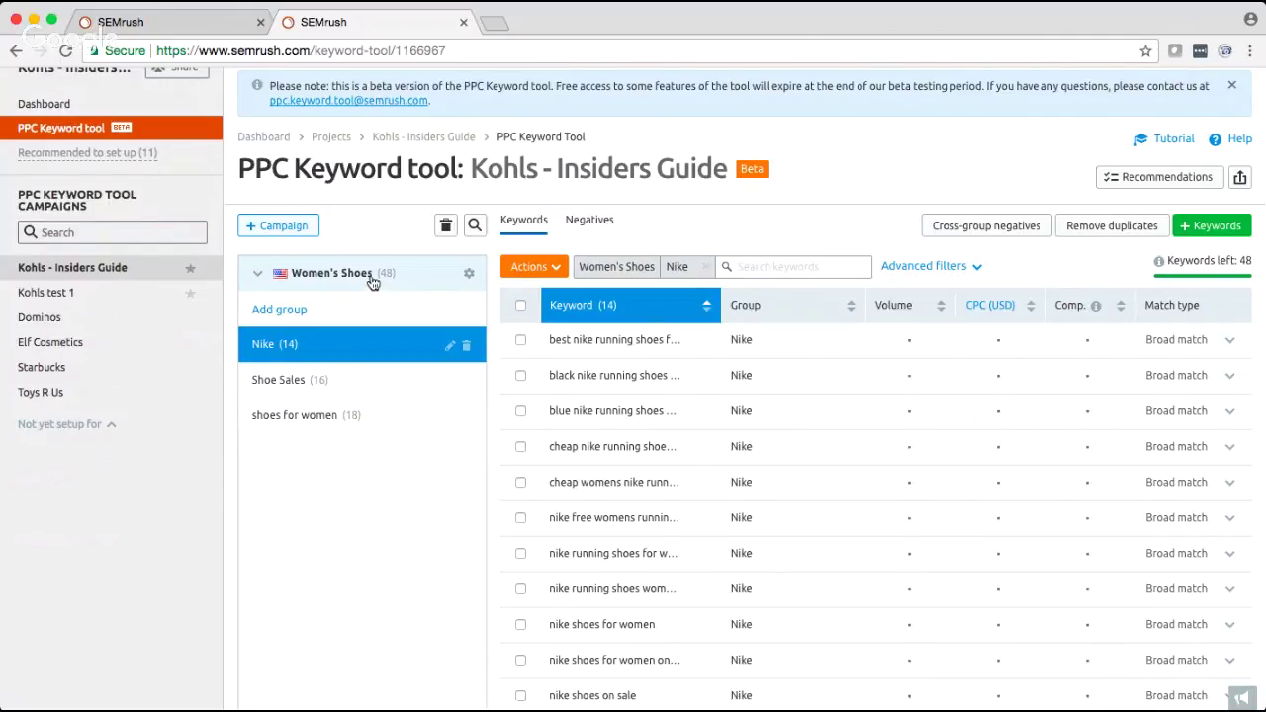
pyautogui.click(368, 277)
pyautogui.scroll(-2, 808, 195)
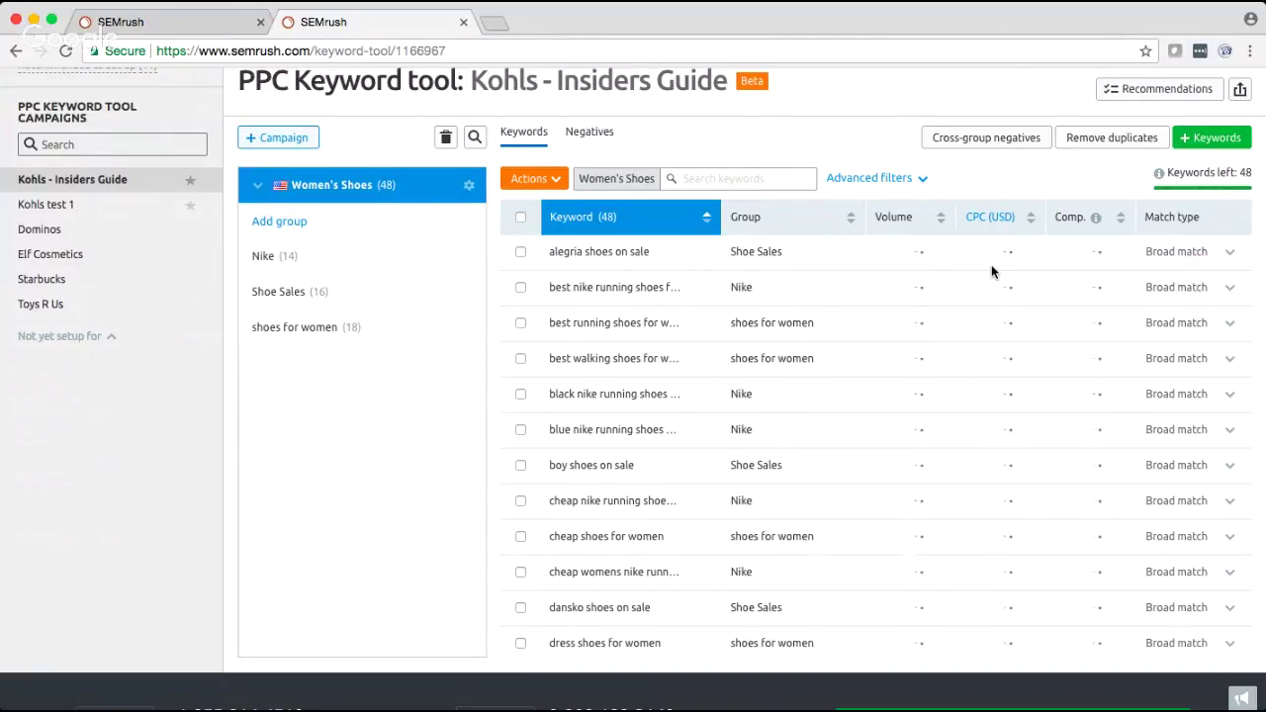
pyautogui.moveTo(1094, 220)
pyautogui.click(990, 216)
# Go through the Nike, Shoe Sales and shoes for women groups one by one, ending on the Nike keywords.
pyautogui.click(292, 263)
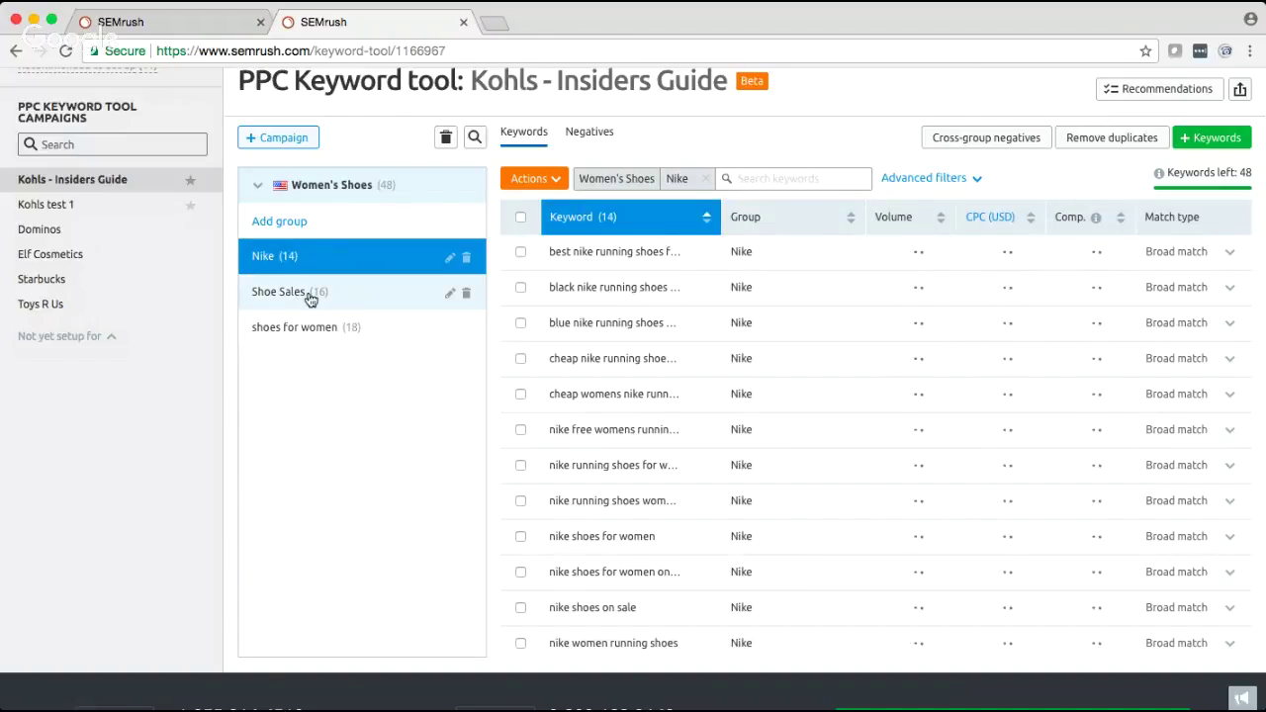
pyautogui.click(310, 301)
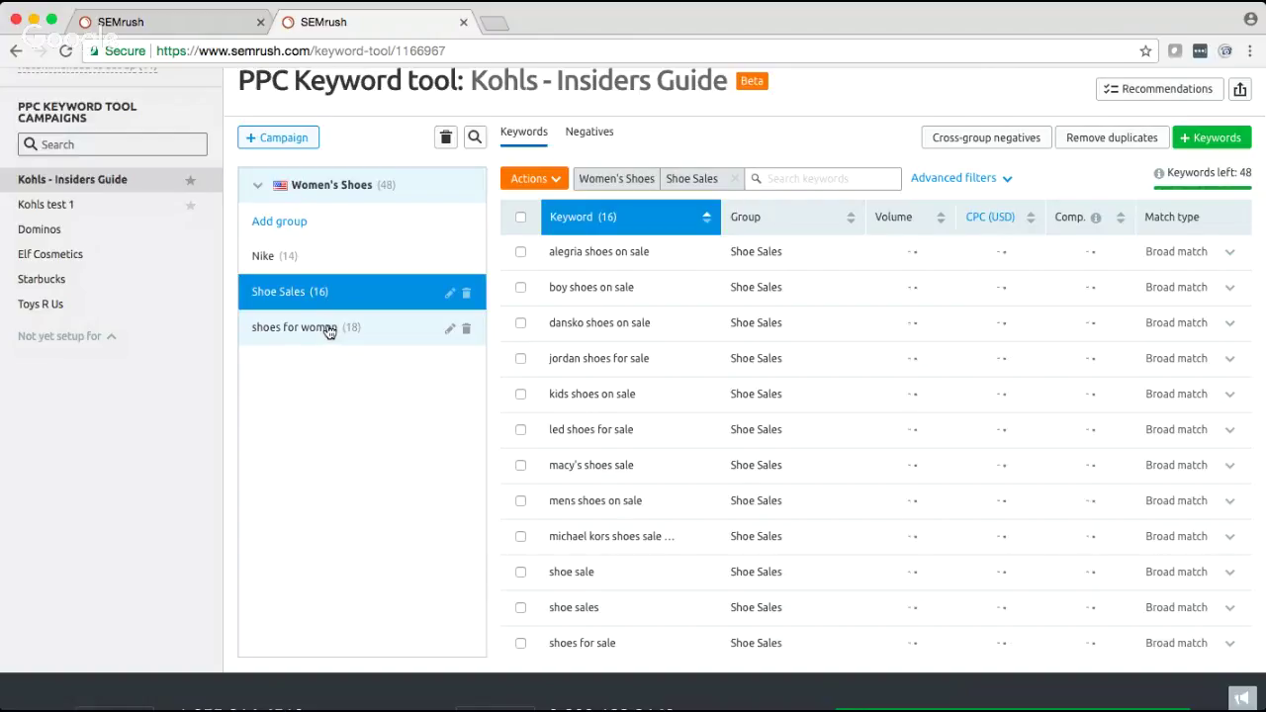
pyautogui.click(328, 332)
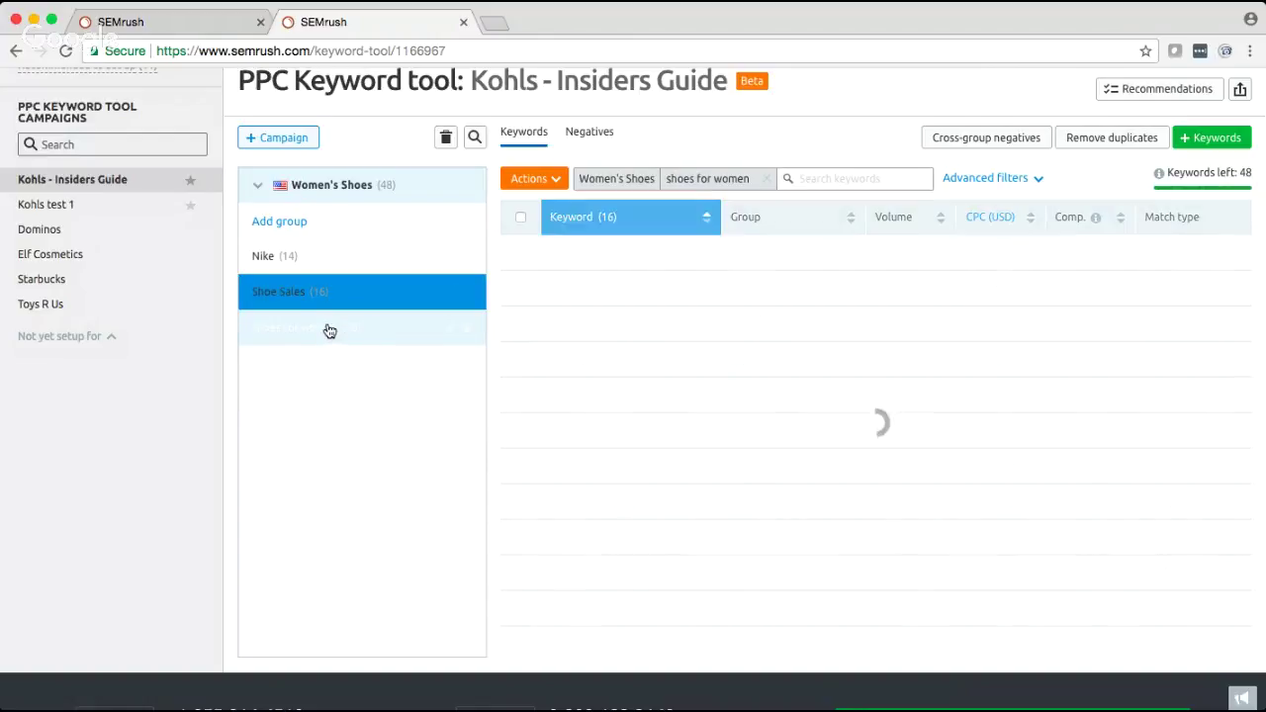
pyautogui.click(322, 257)
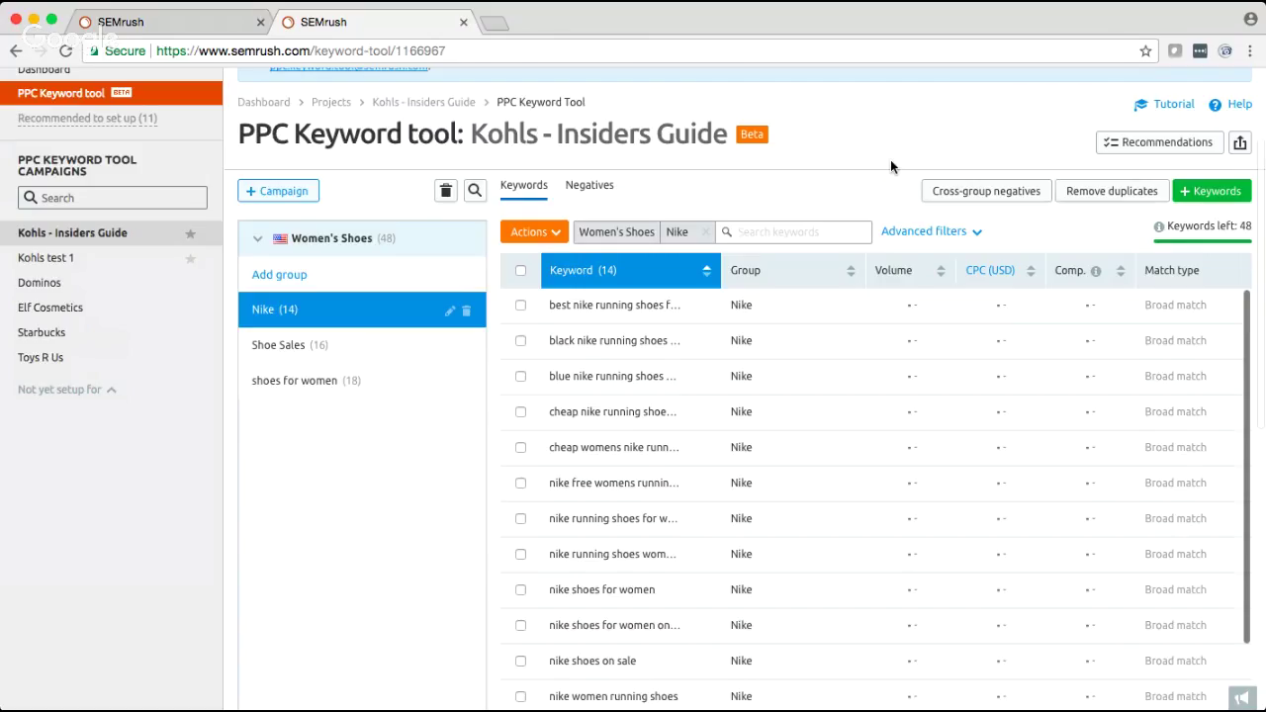
pyautogui.scroll(2, 890, 166)
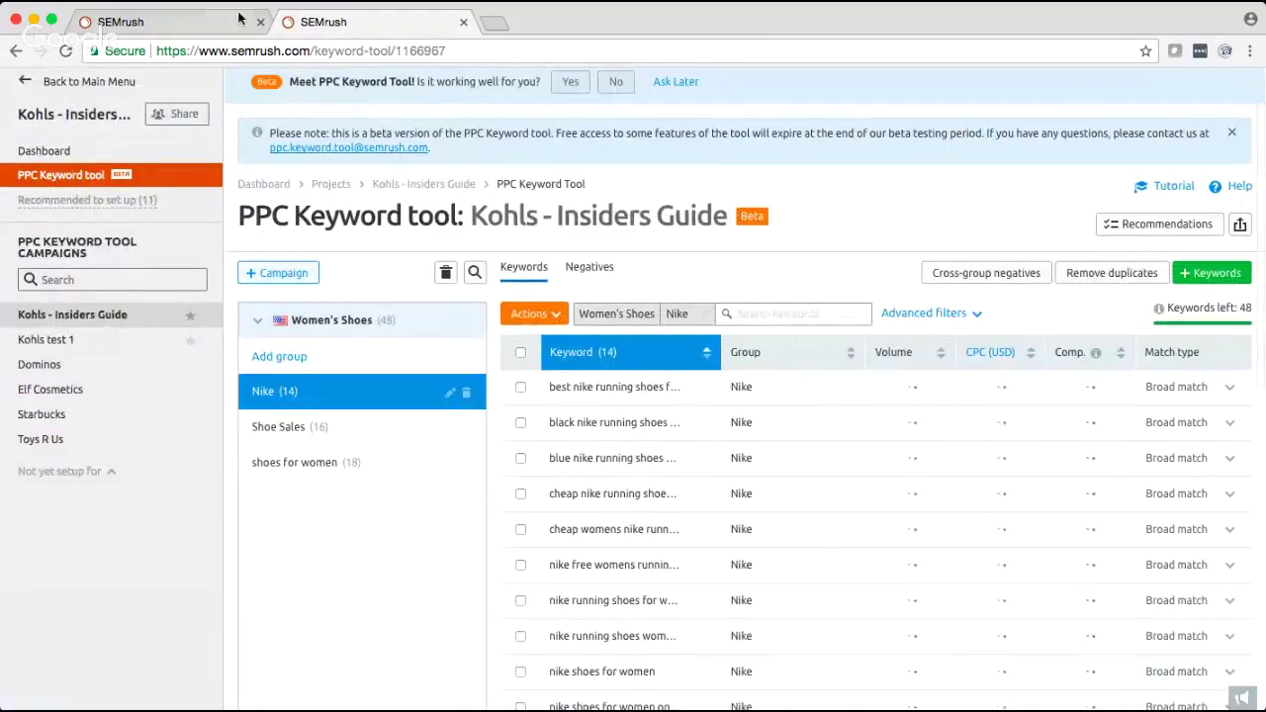
# Switch to the Kohls test 1 project and examine the volume, CPC and competition data of its Brand names group.
pyautogui.click(166, 21)
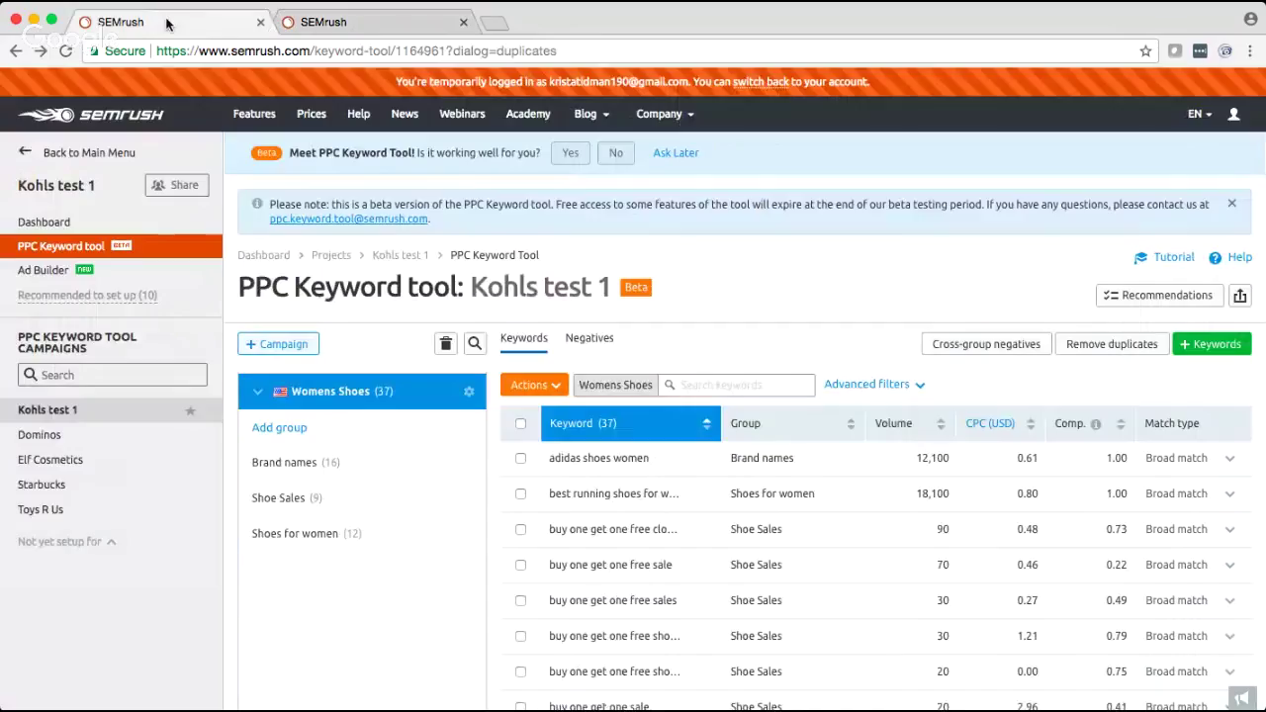
pyautogui.scroll(-5, 770, 225)
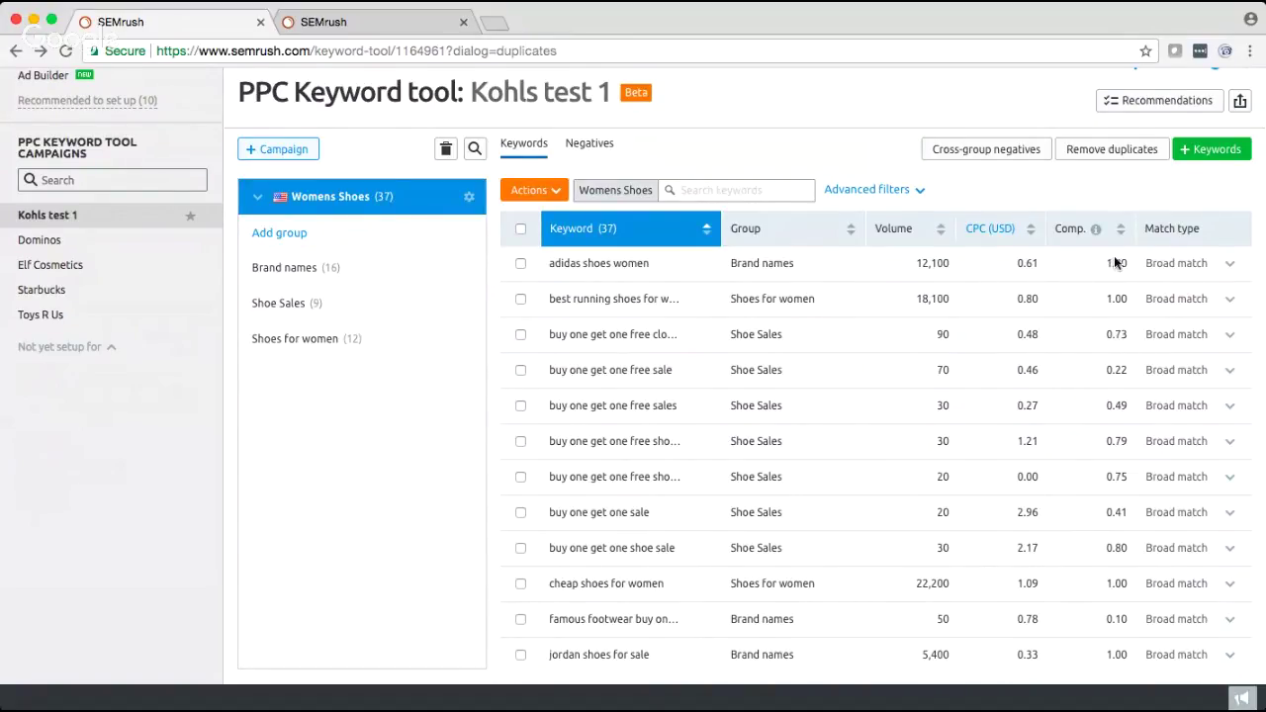
pyautogui.scroll(1, 1103, 246)
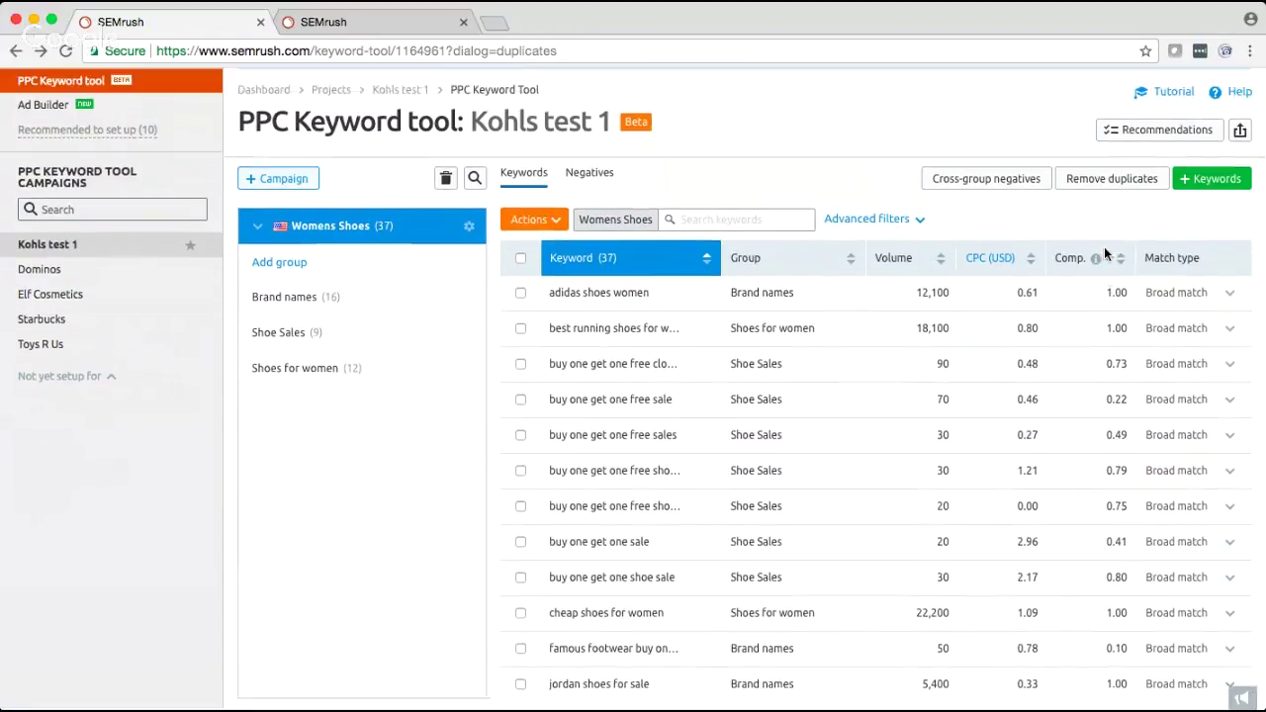
pyautogui.scroll(-2, 748, 222)
pyautogui.click(297, 267)
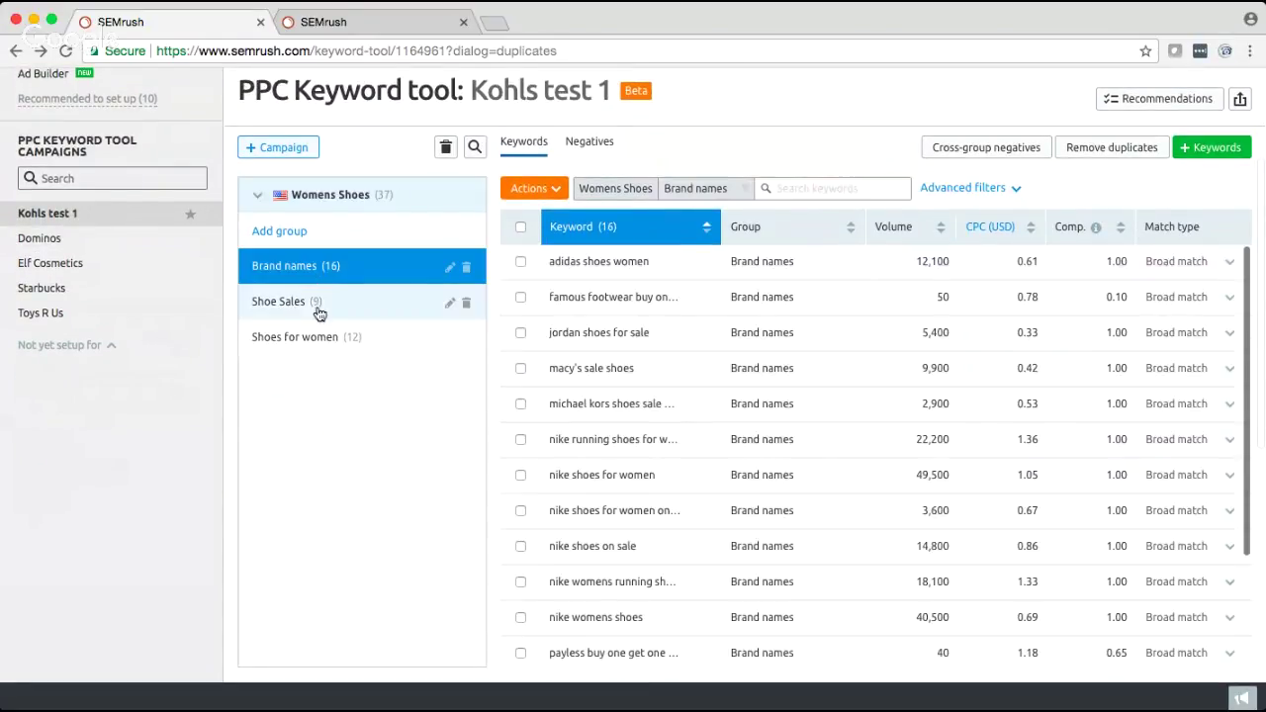
pyautogui.scroll(-1, 659, 316)
pyautogui.scroll(-2, 659, 310)
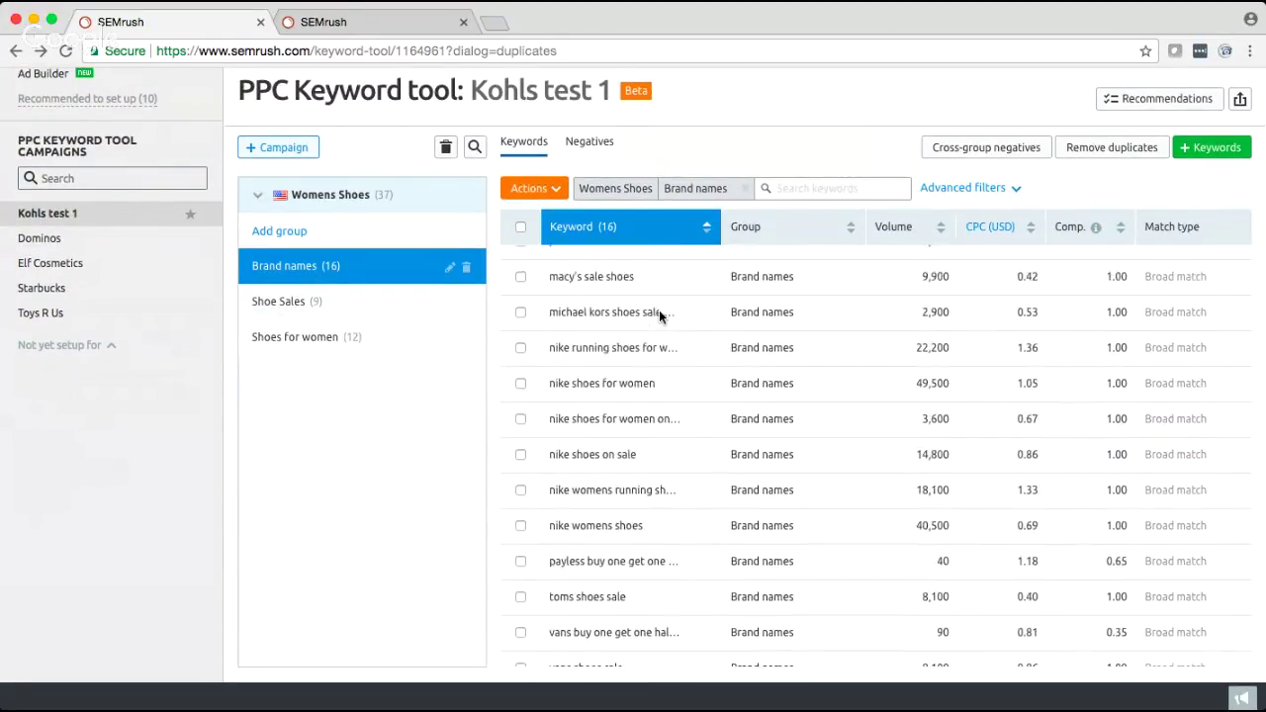
pyautogui.scroll(4, 658, 310)
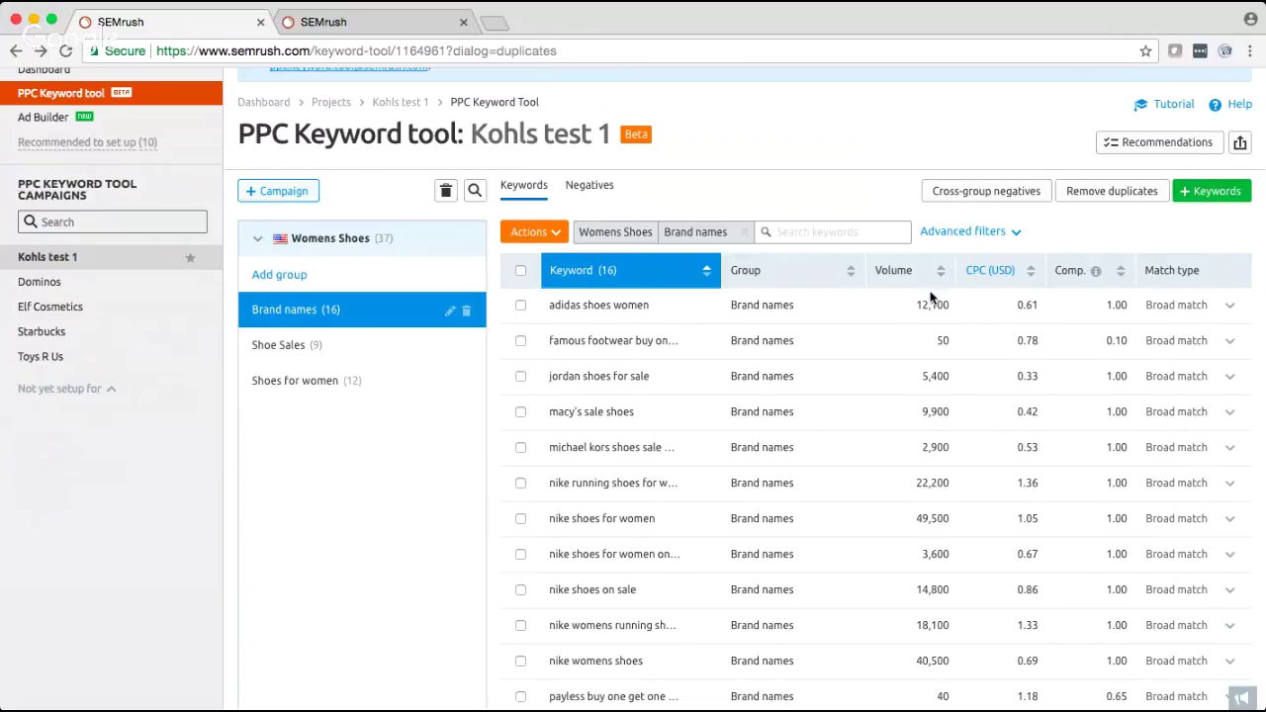
# Look over the keyword import sources and the campaign and report options for exporting data in Kohls test 1.
pyautogui.click(1226, 192)
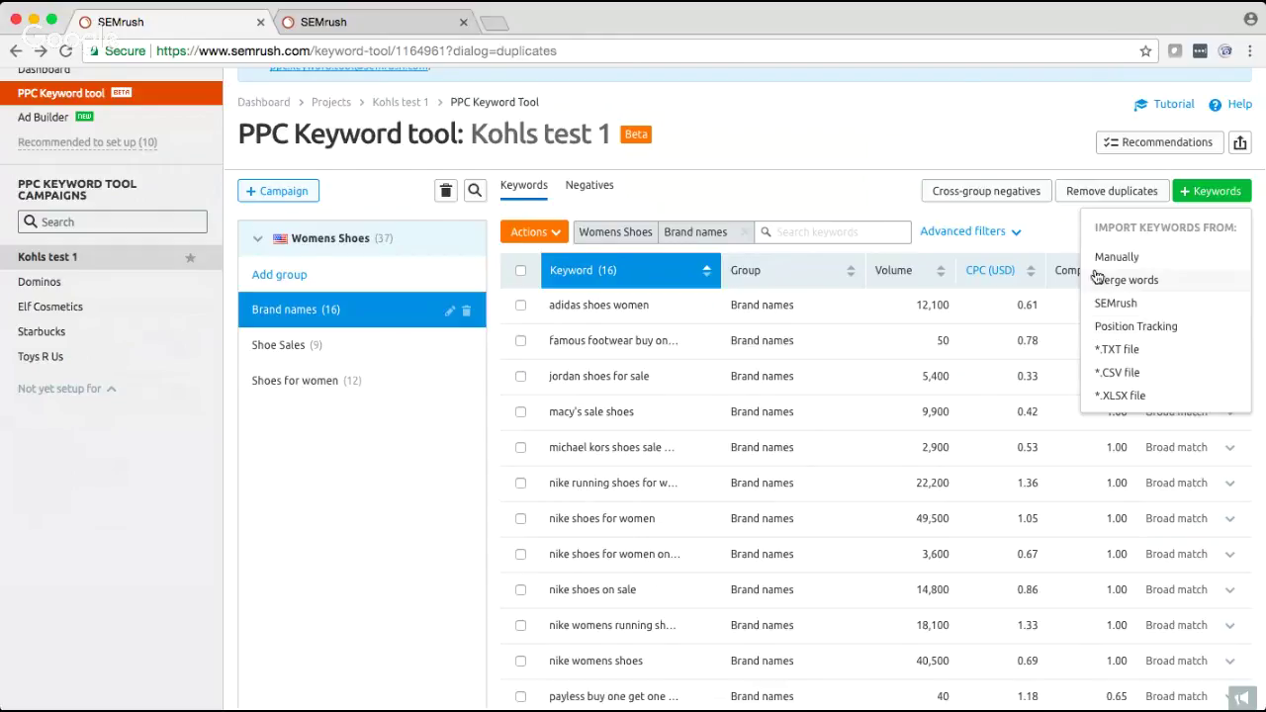
pyautogui.click(971, 131)
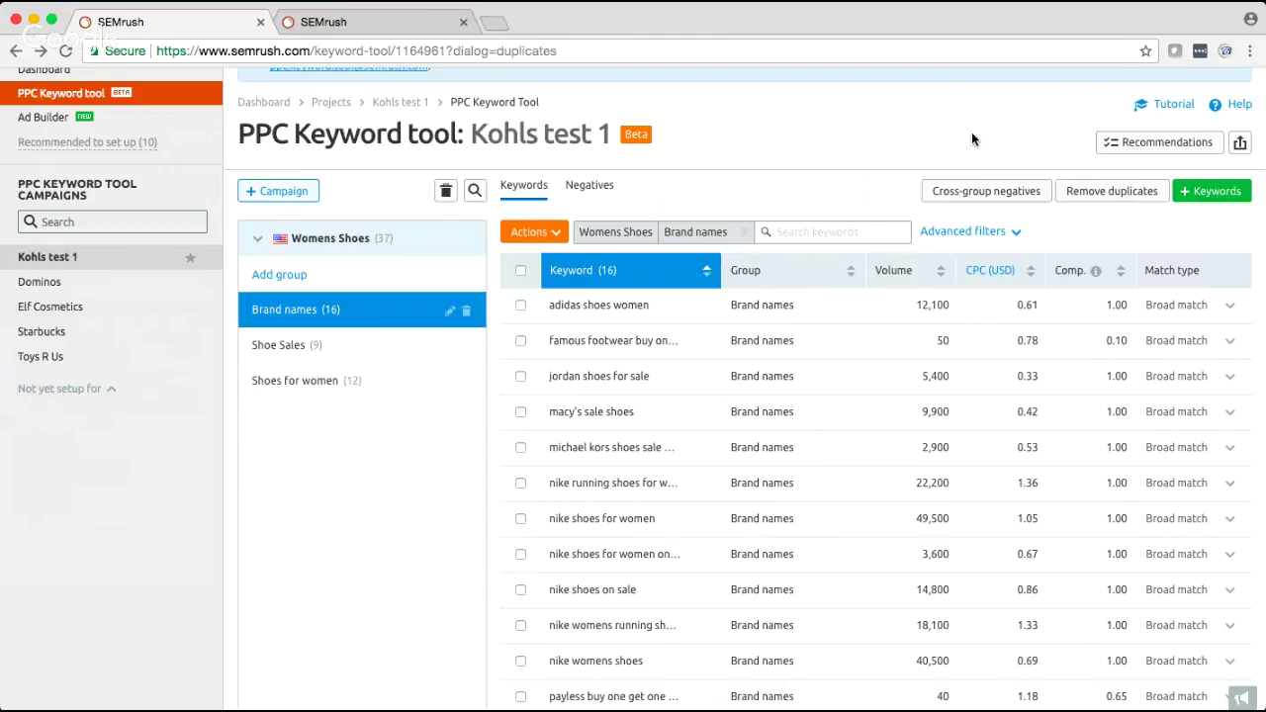
pyautogui.click(1239, 144)
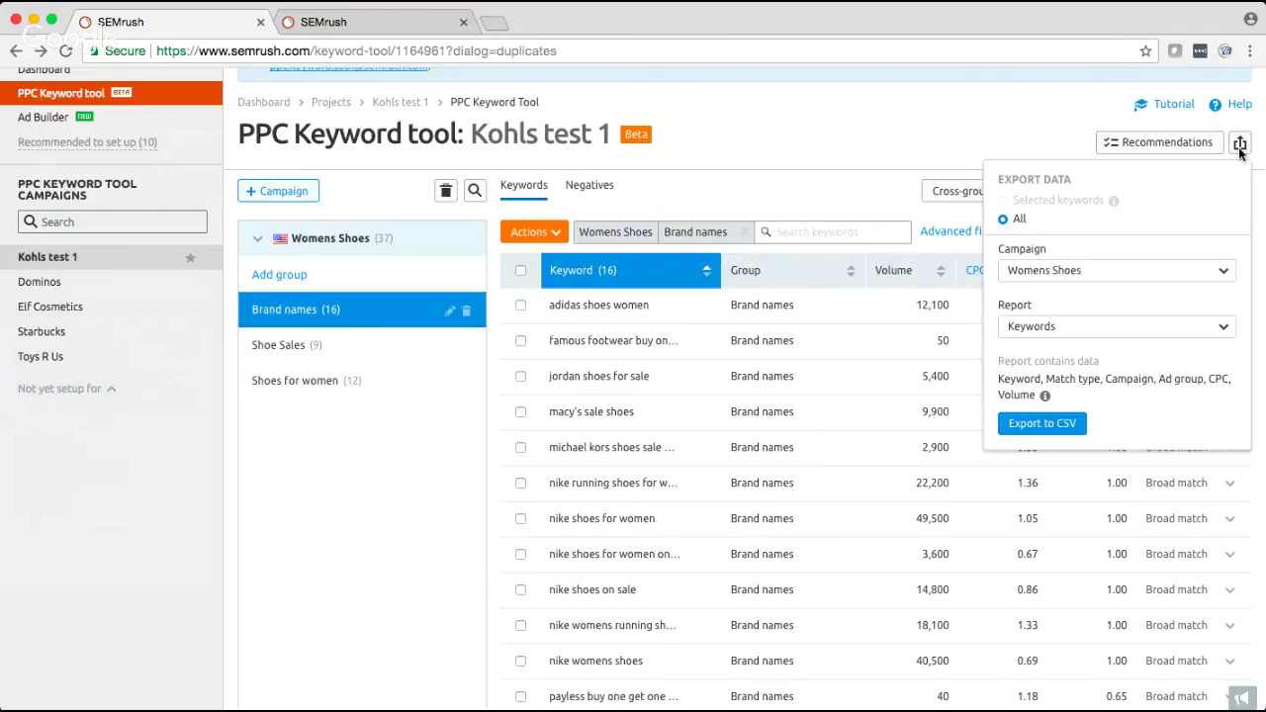
pyautogui.click(1100, 280)
pyautogui.click(1113, 268)
pyautogui.click(1056, 327)
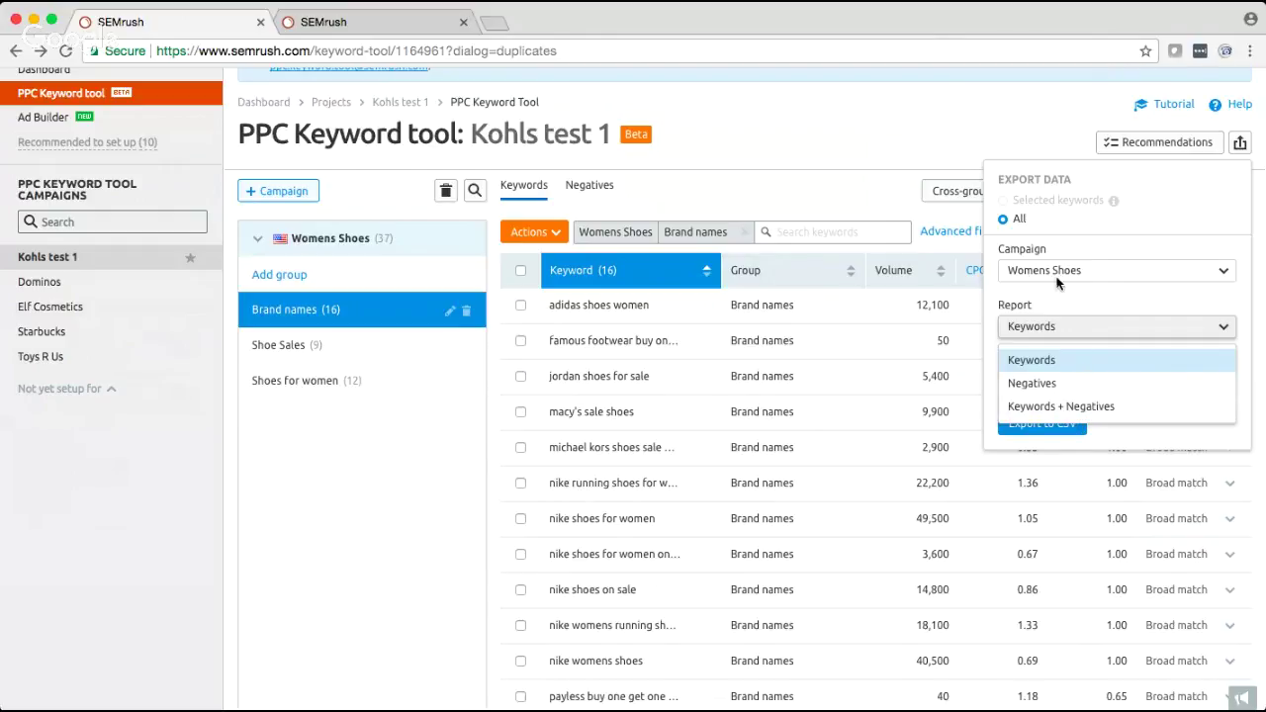
pyautogui.click(942, 85)
pyautogui.click(1062, 106)
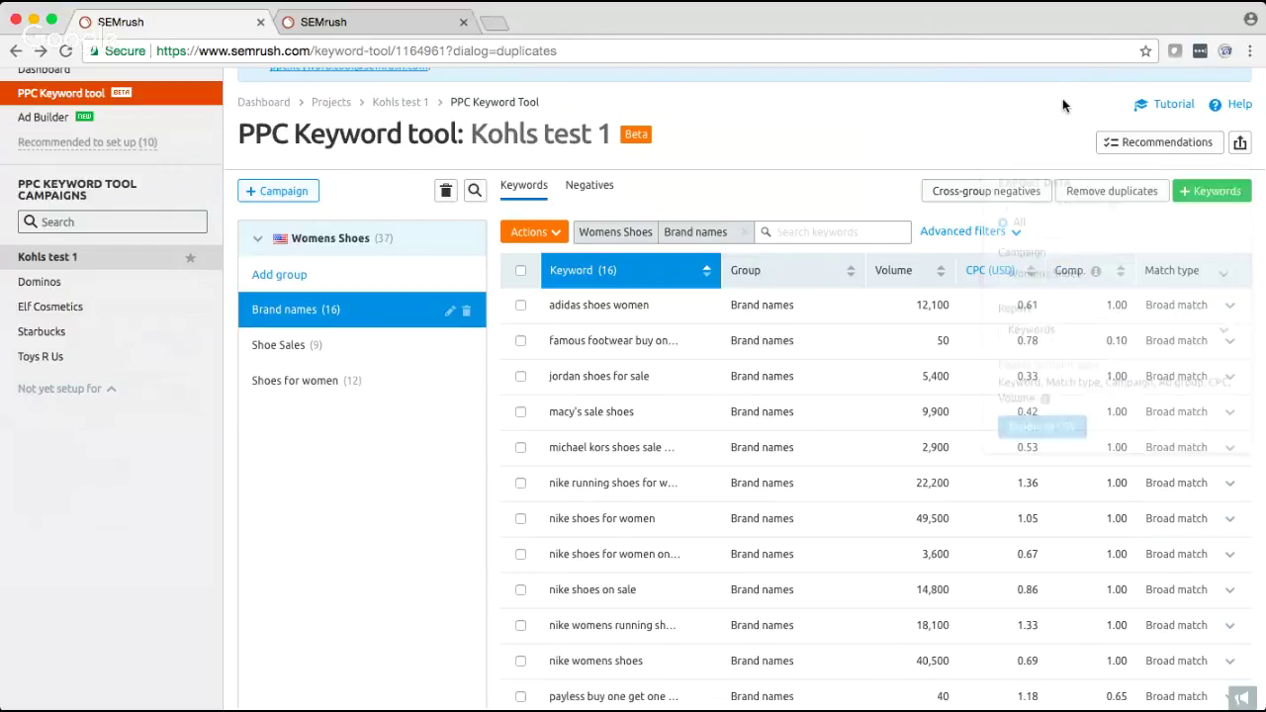
# Open the Ad Builder for the Kohls test 1 project.
pyautogui.scroll(-1, 1000, 100)
pyautogui.scroll(3, 1000, 100)
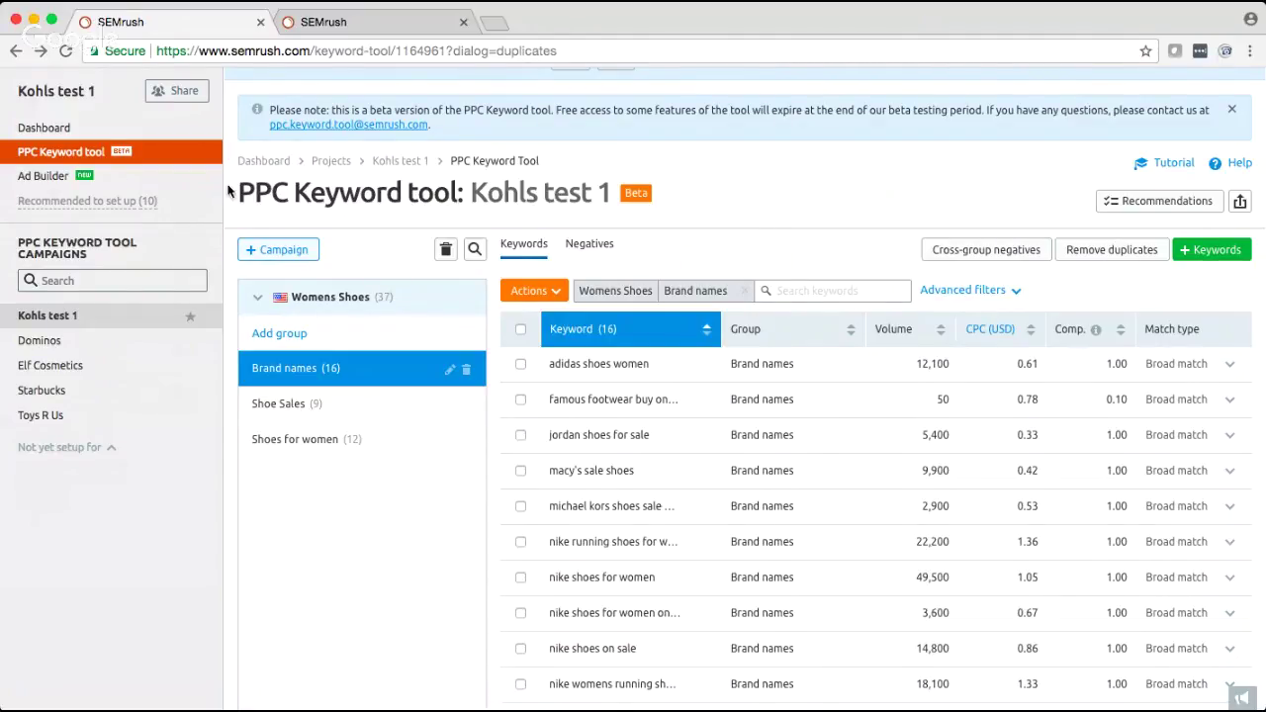
pyautogui.scroll(-1, 470, 202)
pyautogui.scroll(3, 470, 203)
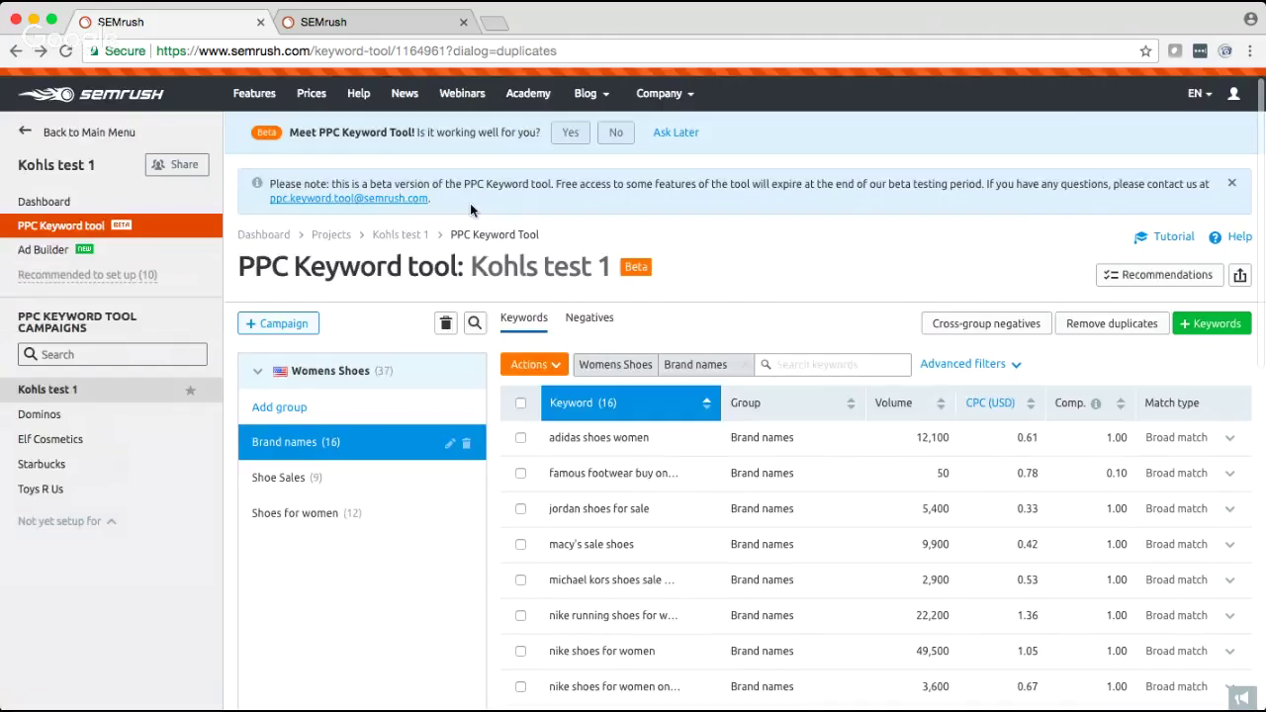
pyautogui.click(58, 255)
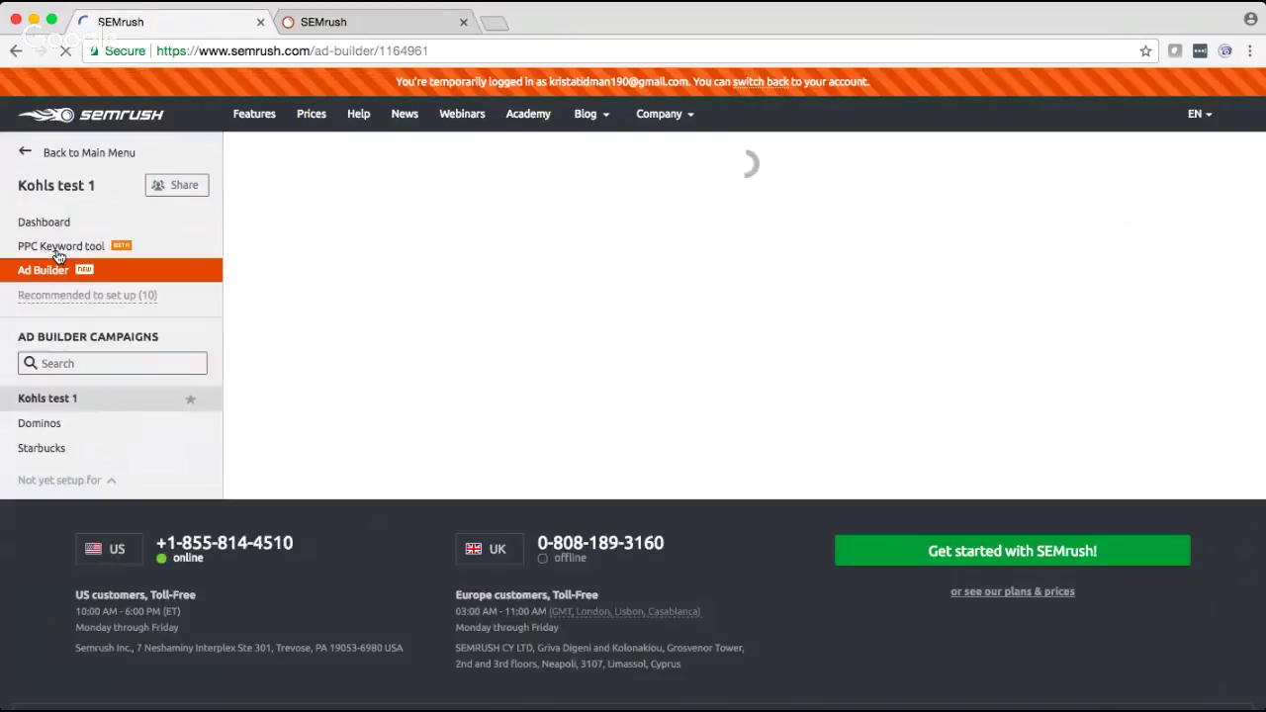
# Search for text ads from the competitor domain macys.com.
pyautogui.scroll(-1, 977, 267)
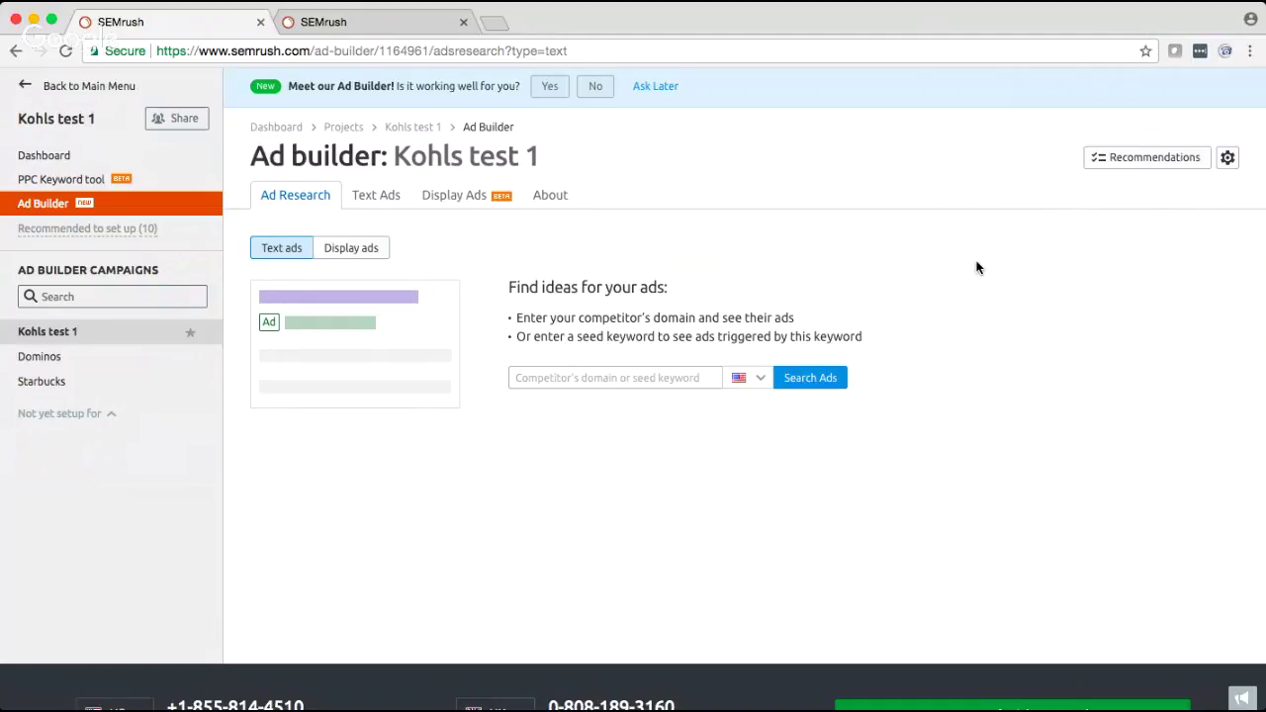
pyautogui.click(666, 374)
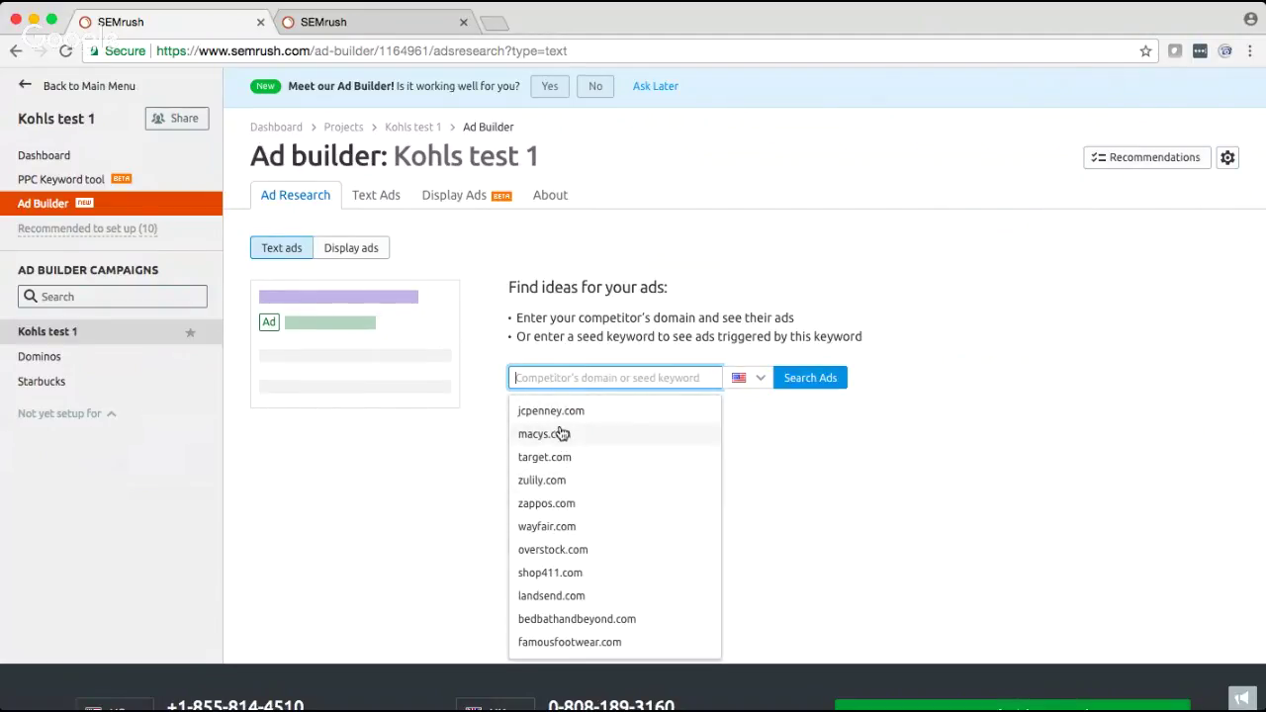
pyautogui.click(559, 433)
pyautogui.click(821, 382)
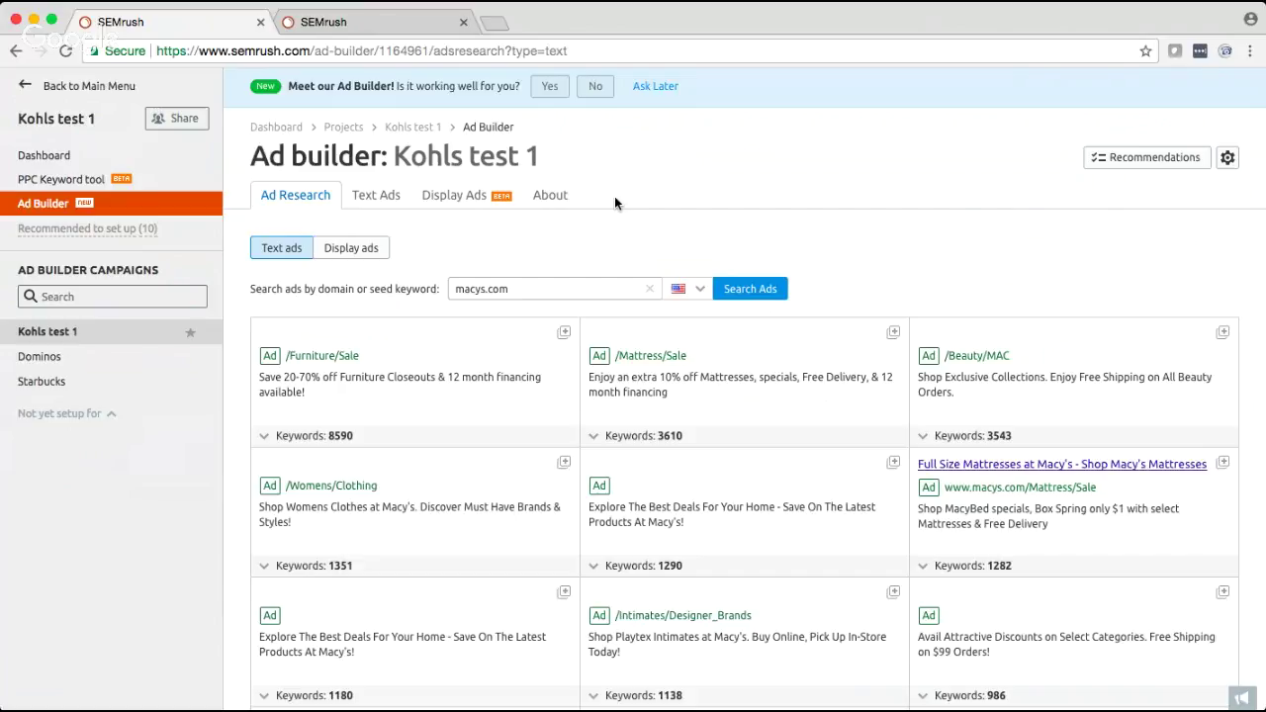
# Examine the macys.com text ads and expand the keyword list of the /Furniture/Sale ad.
pyautogui.scroll(1, 921, 215)
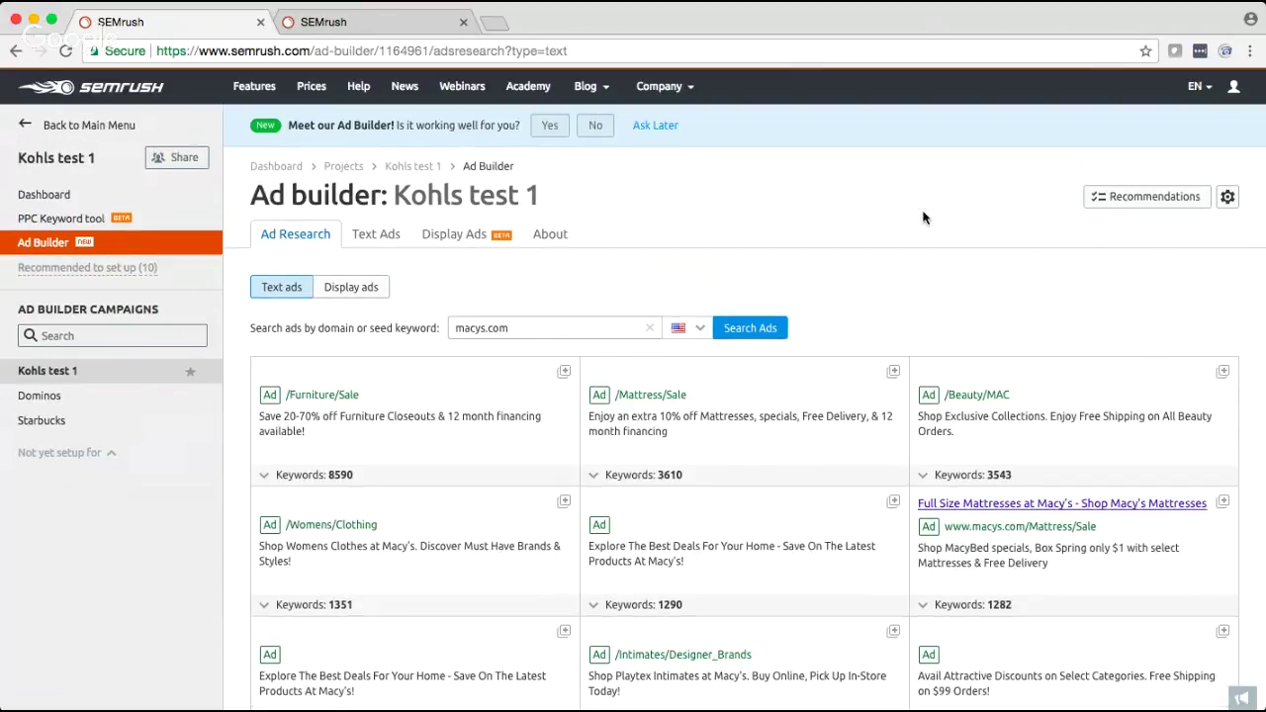
pyautogui.scroll(-3, 319, 312)
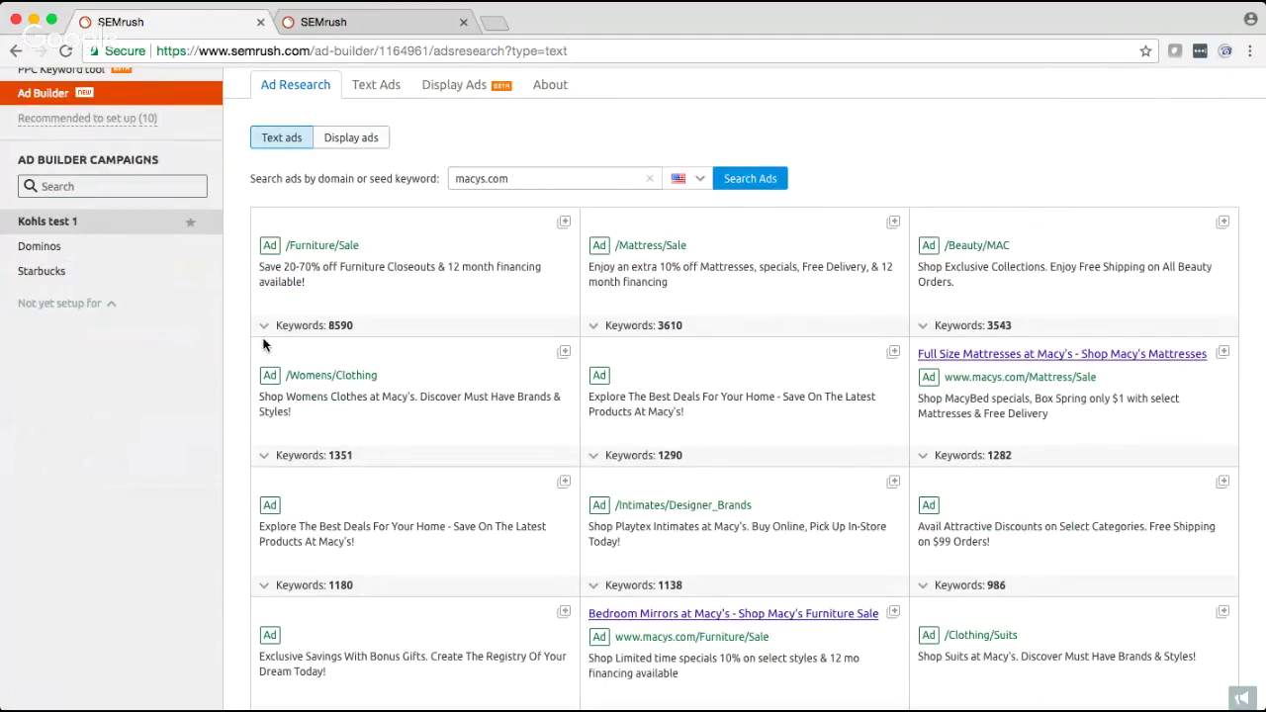
pyautogui.click(334, 325)
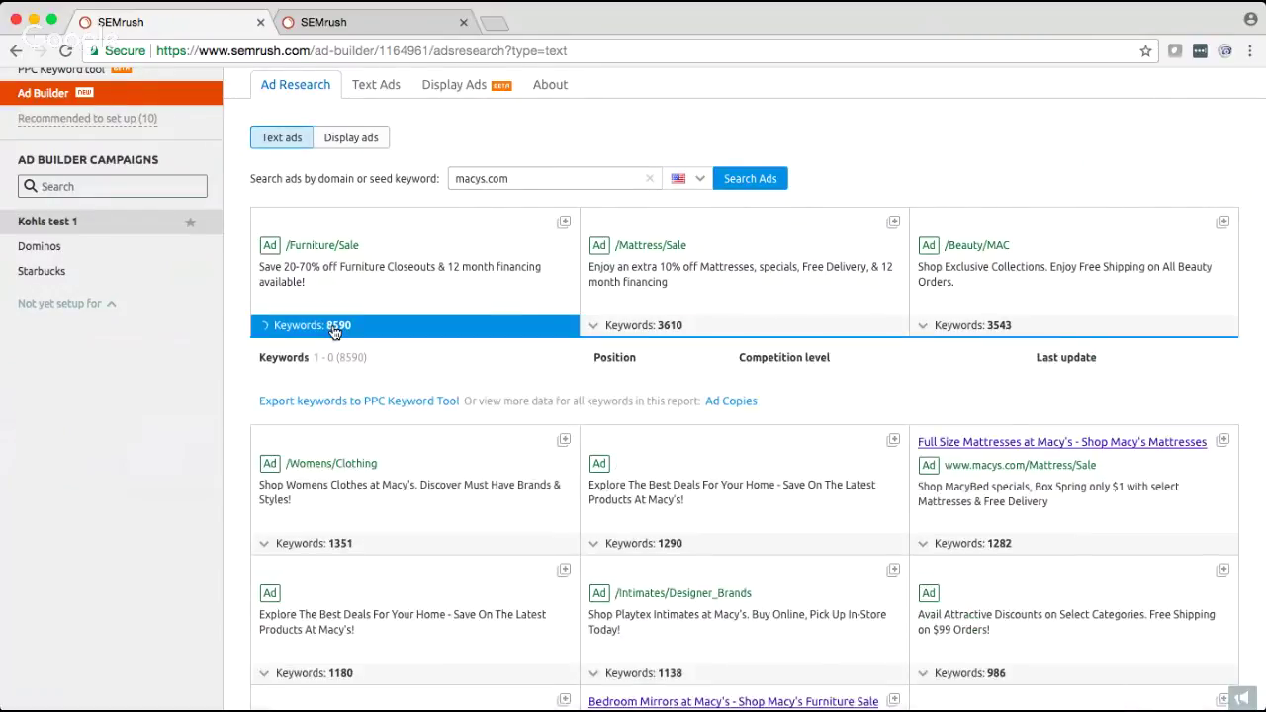
pyautogui.scroll(-2, 503, 488)
pyautogui.scroll(4, 503, 488)
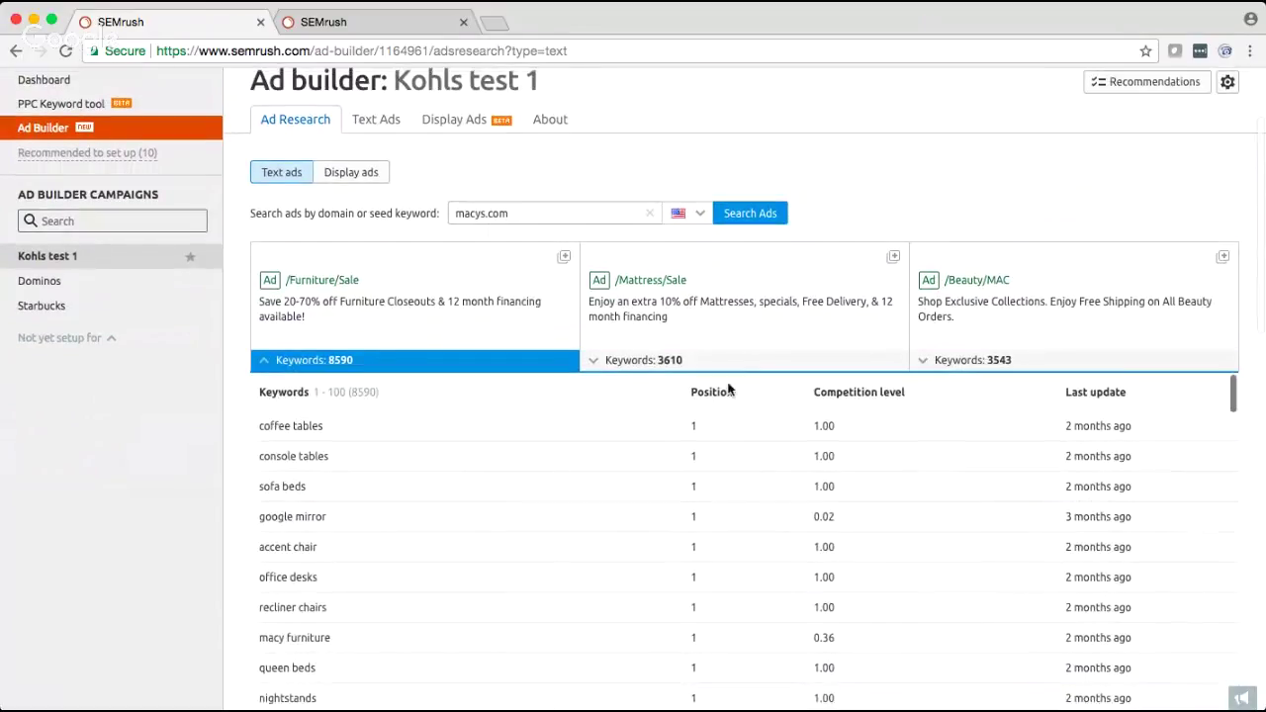
pyautogui.scroll(-3, 738, 381)
pyautogui.scroll(3, 738, 376)
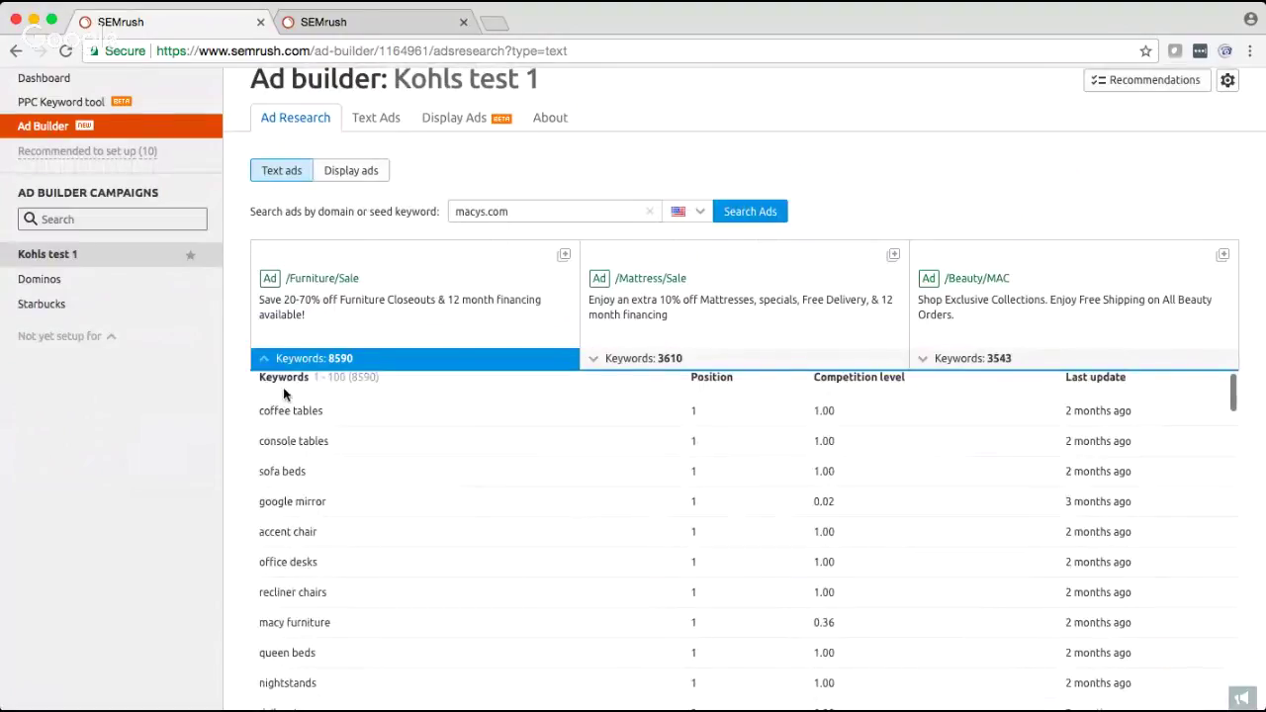
# Collapse the /Furniture/Sale keyword list and check the keywords of the /Mattress/Sale text ad.
pyautogui.click(364, 361)
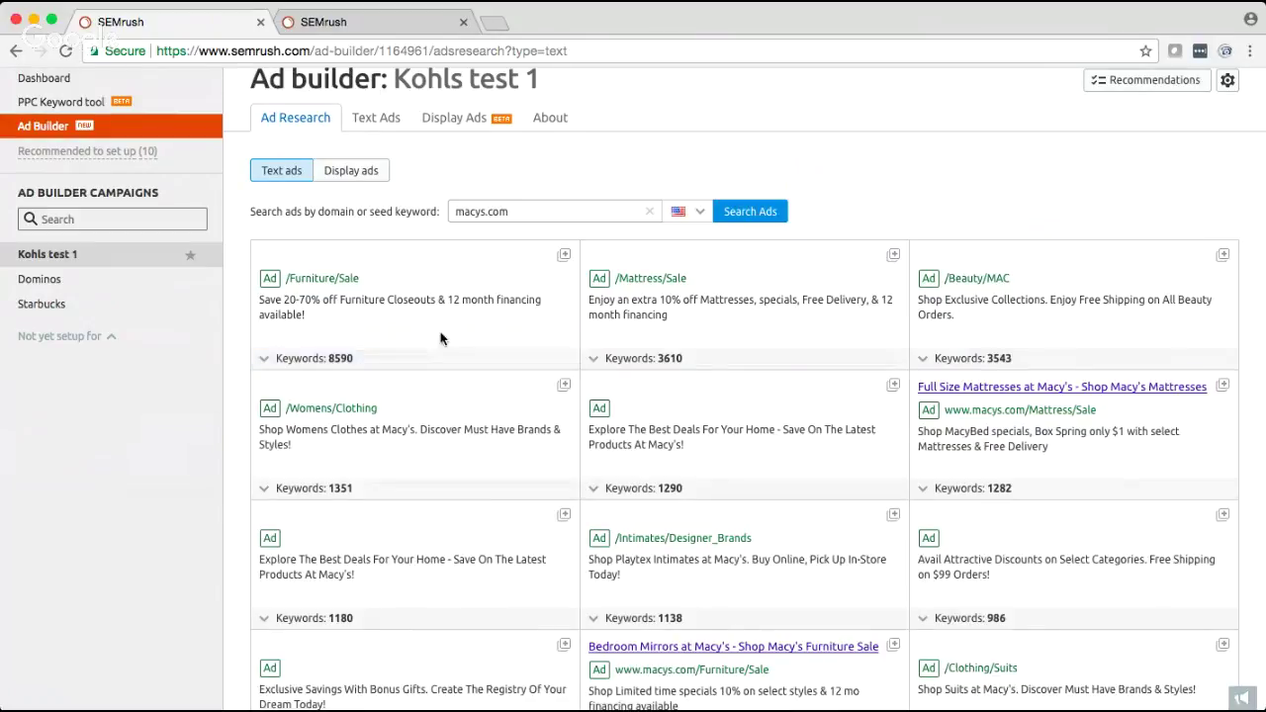
pyautogui.click(704, 361)
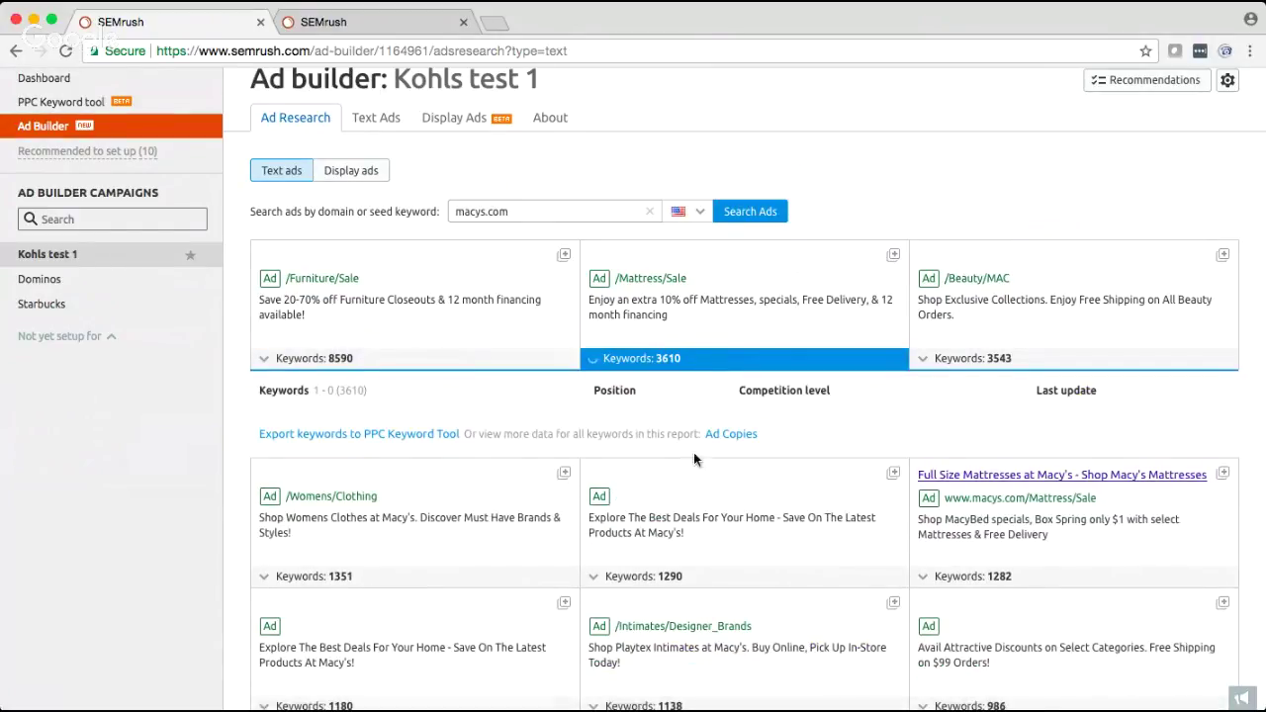
pyautogui.click(664, 360)
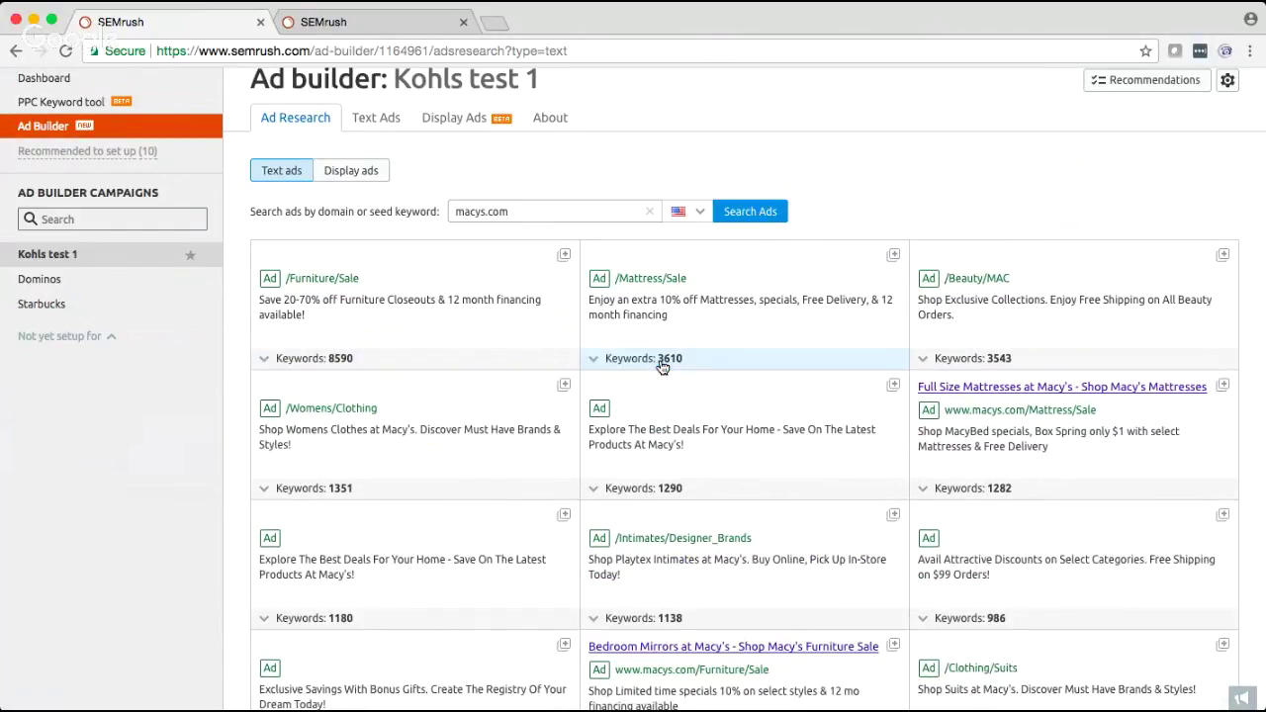
pyautogui.scroll(-1, 680, 190)
pyautogui.scroll(3, 680, 190)
# Switch the ad research for macys.com to display ads and examine their banners, times seen and dates.
pyautogui.click(517, 320)
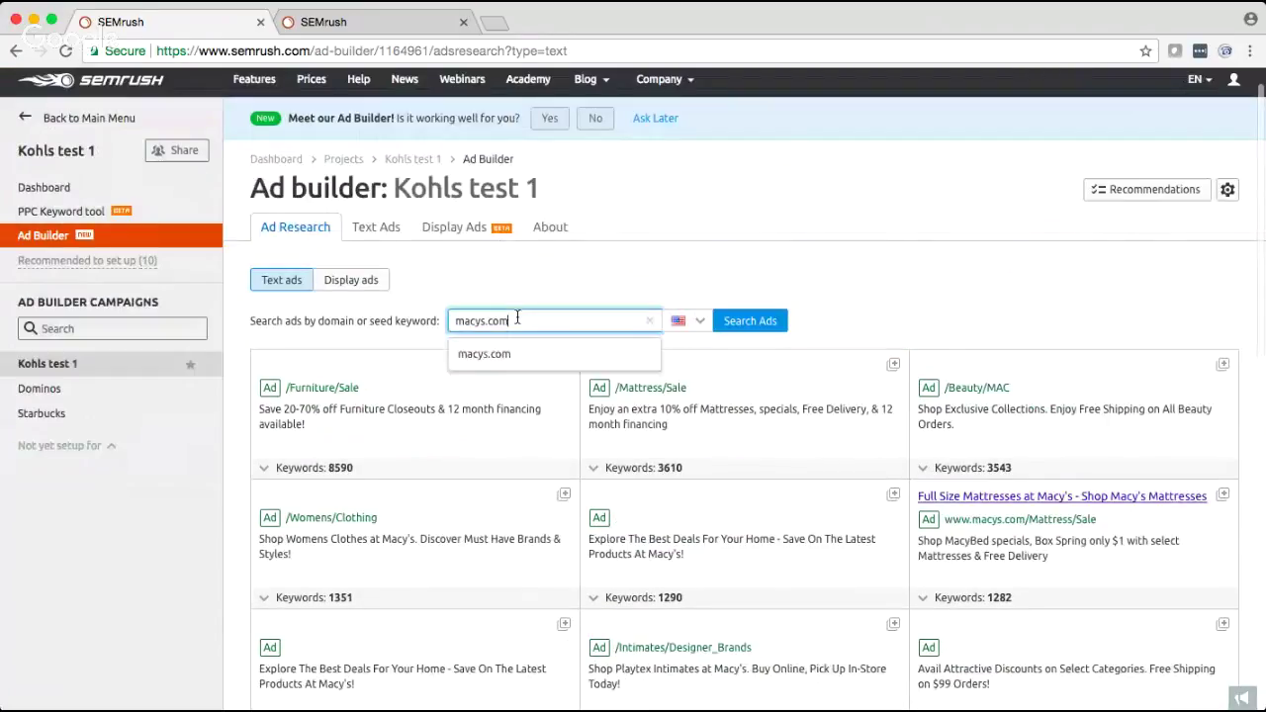
pyautogui.click(352, 286)
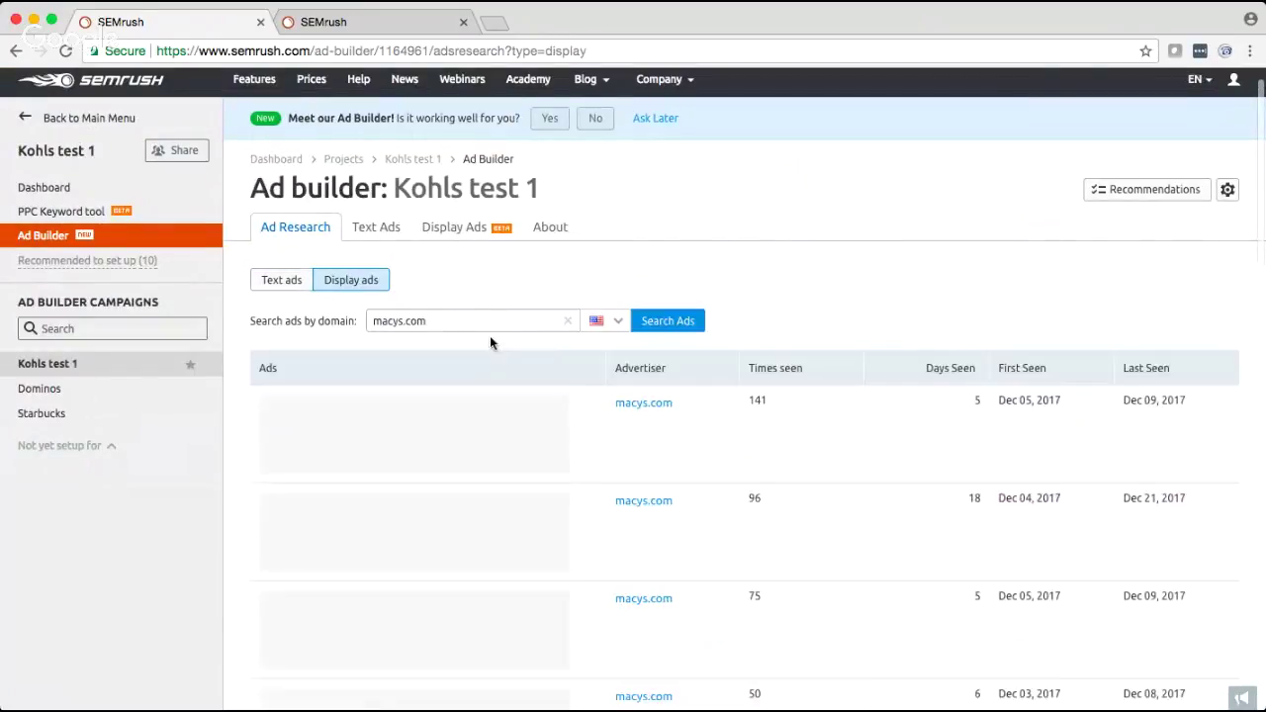
pyautogui.scroll(-1, 892, 310)
pyautogui.scroll(-2, 891, 317)
pyautogui.moveTo(439, 369)
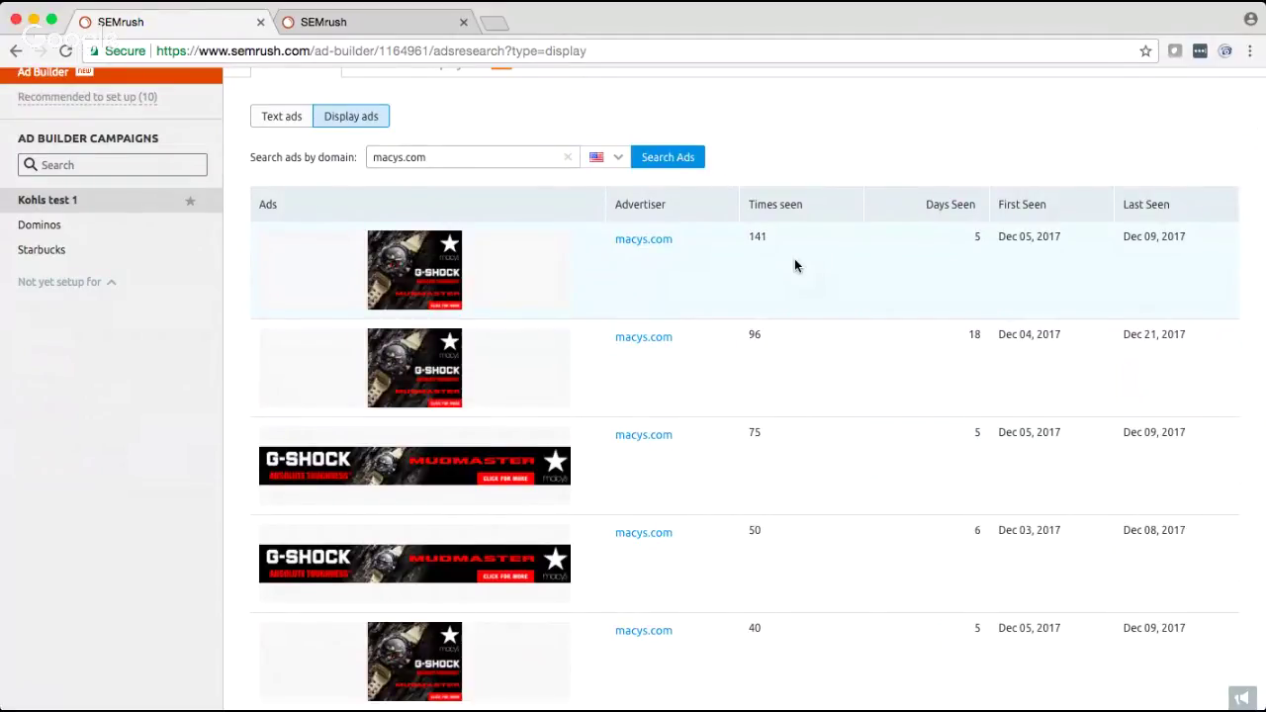
pyautogui.scroll(2, 794, 263)
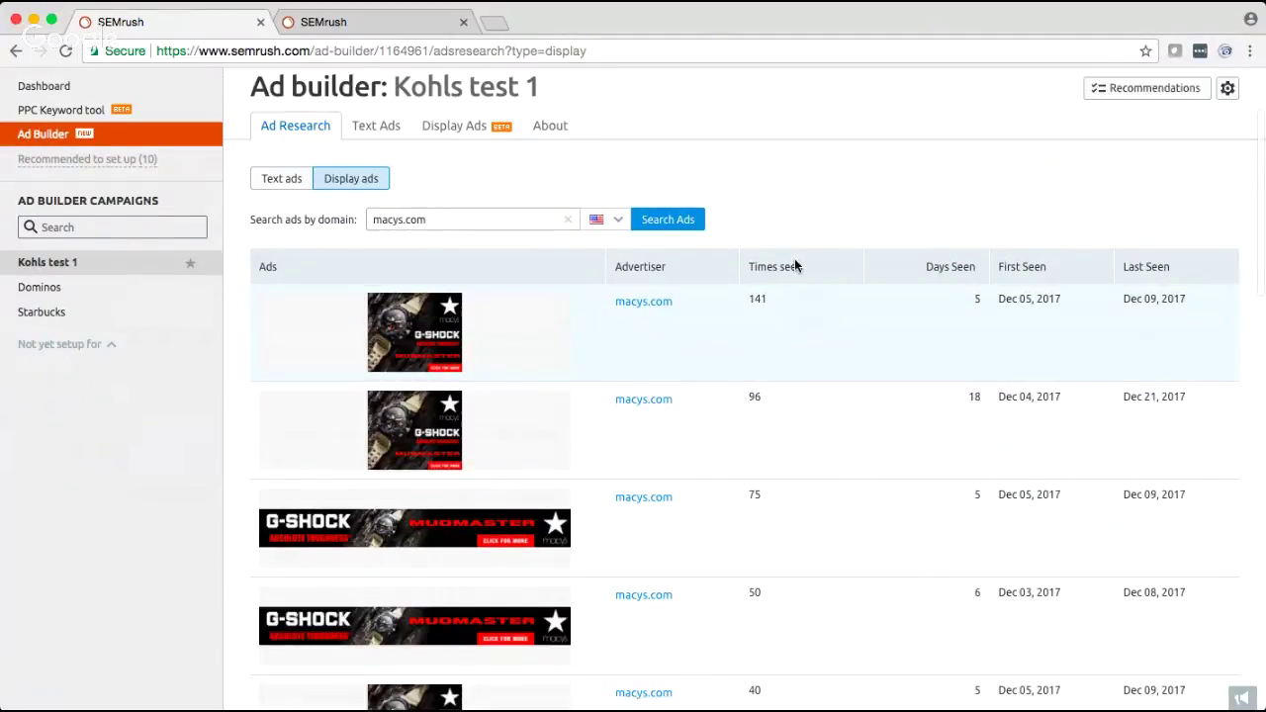
# Start a new text ad manually in the Womens Shoes campaign.
pyautogui.click(362, 176)
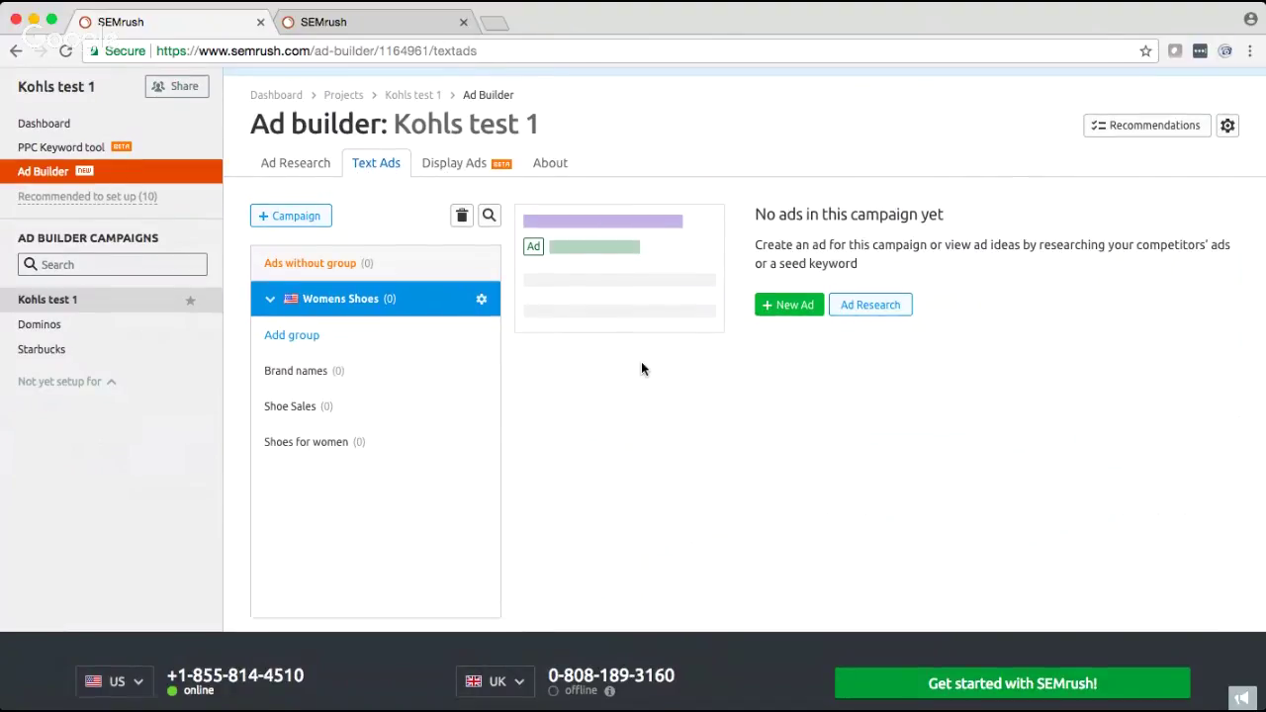
pyautogui.scroll(-1, 641, 368)
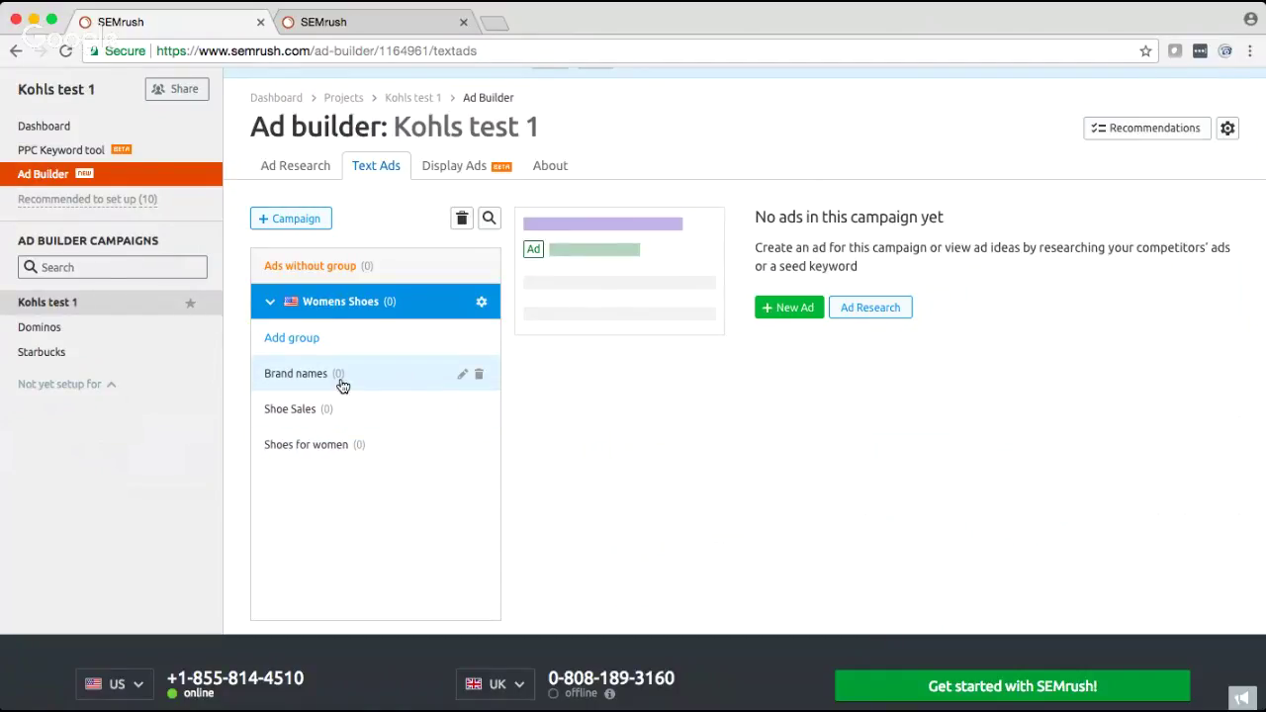
pyautogui.click(799, 310)
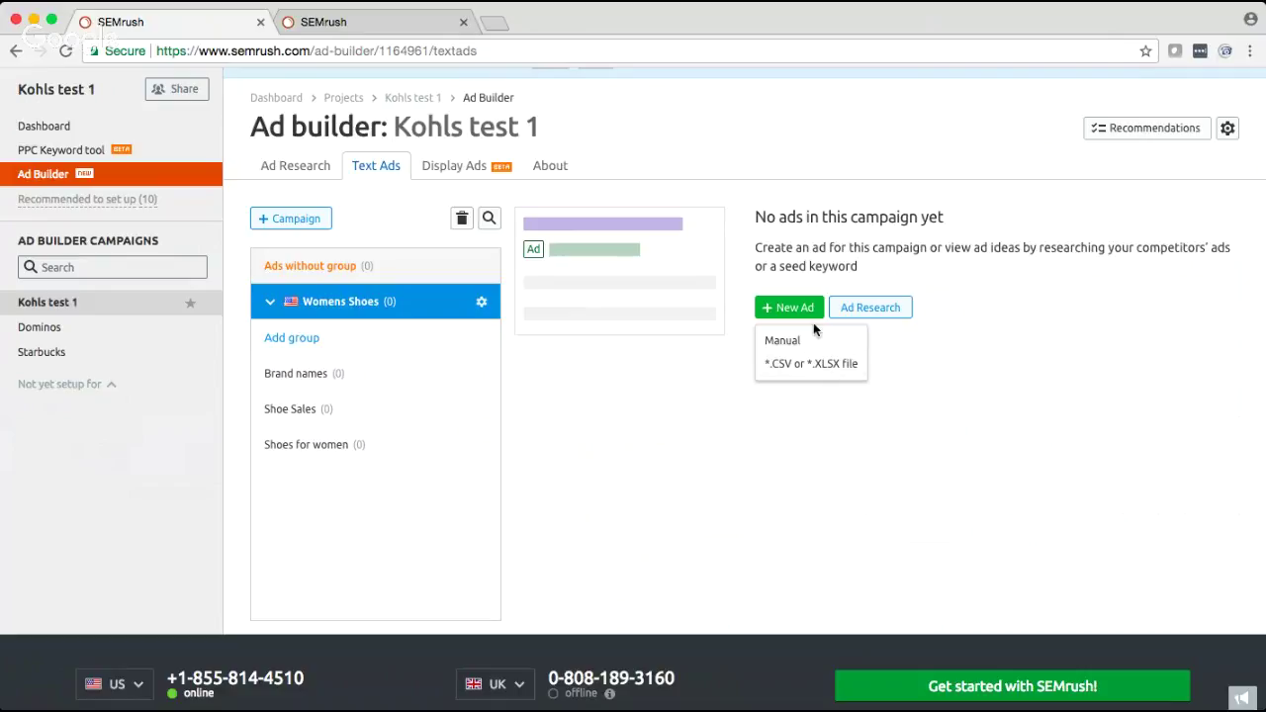
pyautogui.click(816, 342)
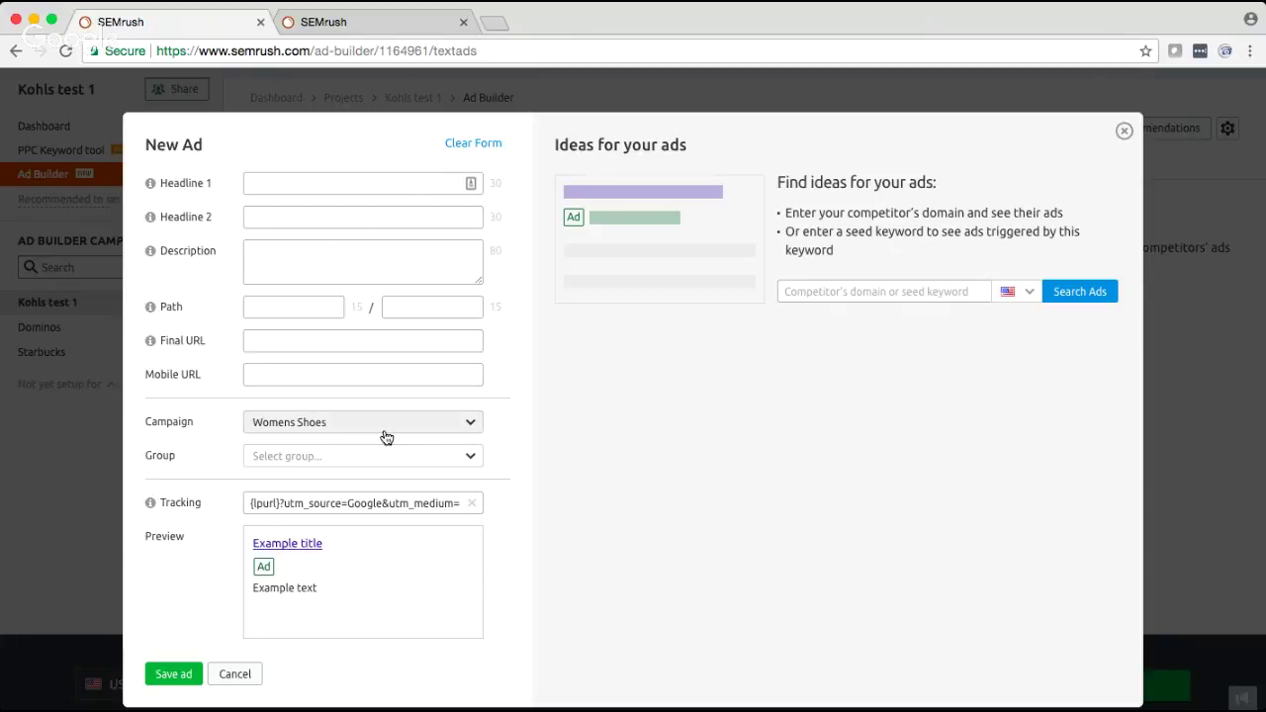
# Search for ad ideas from the competitor domain macys.com within the new ad form.
pyautogui.click(853, 297)
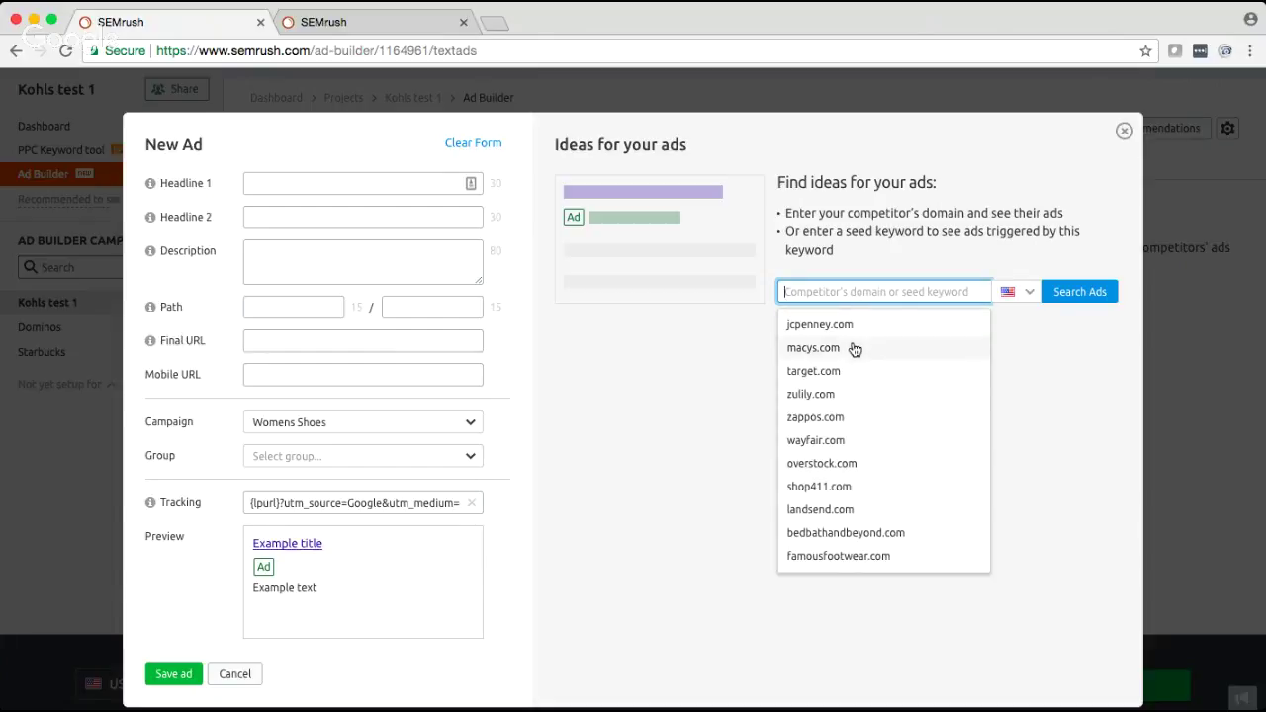
pyautogui.click(852, 347)
pyautogui.click(1070, 293)
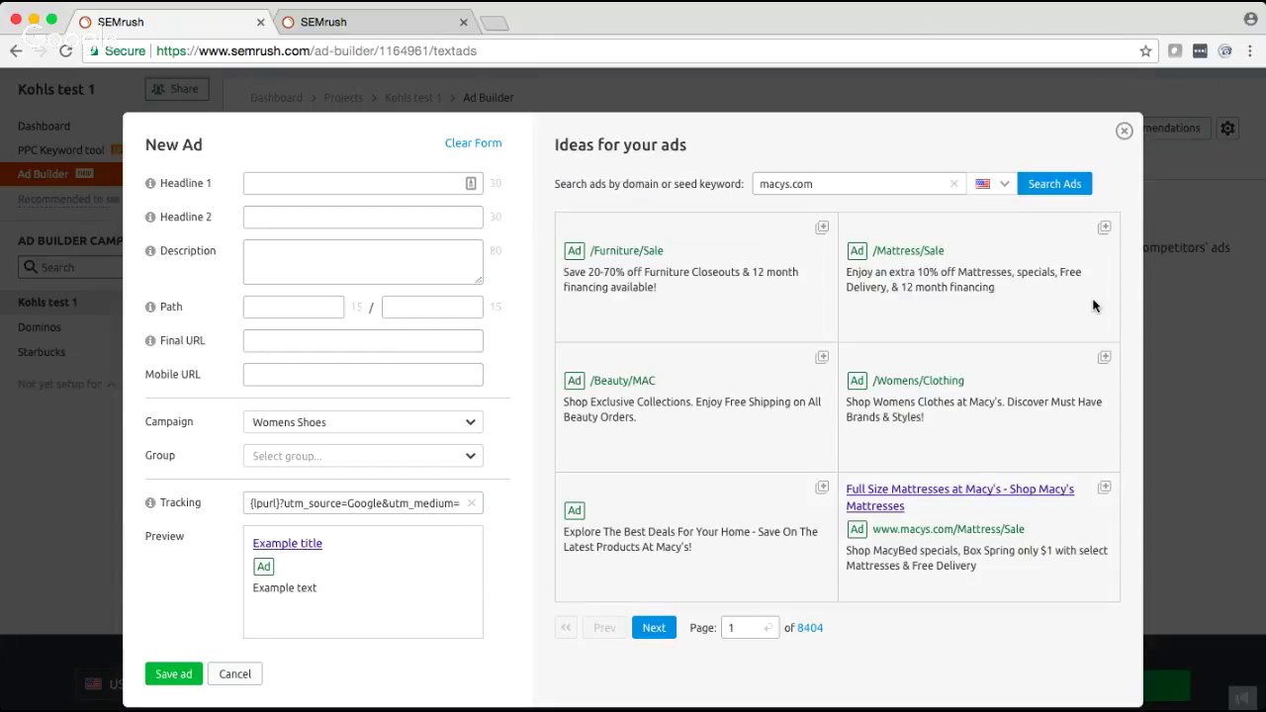
# Try filling the new ad from the /Furniture/Sale and Full Size Mattresses ads, review the copied text, and close the form without saving.
pyautogui.click(822, 229)
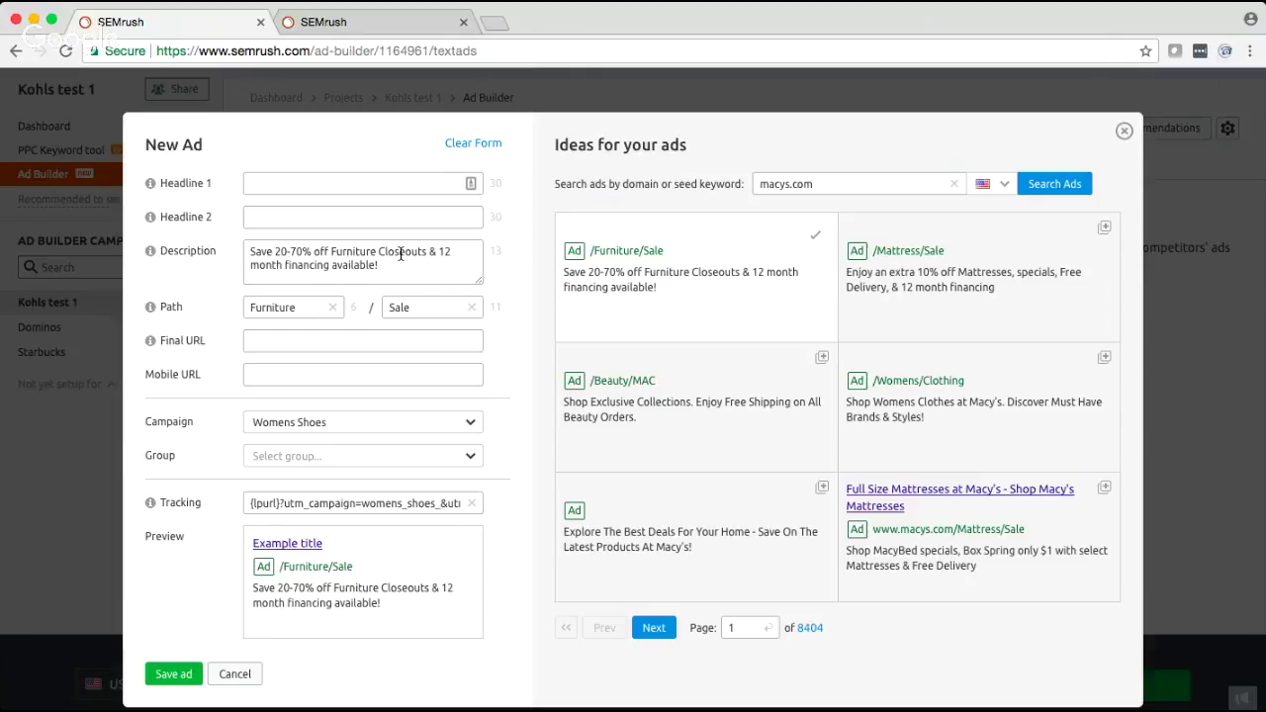
pyautogui.click(1104, 487)
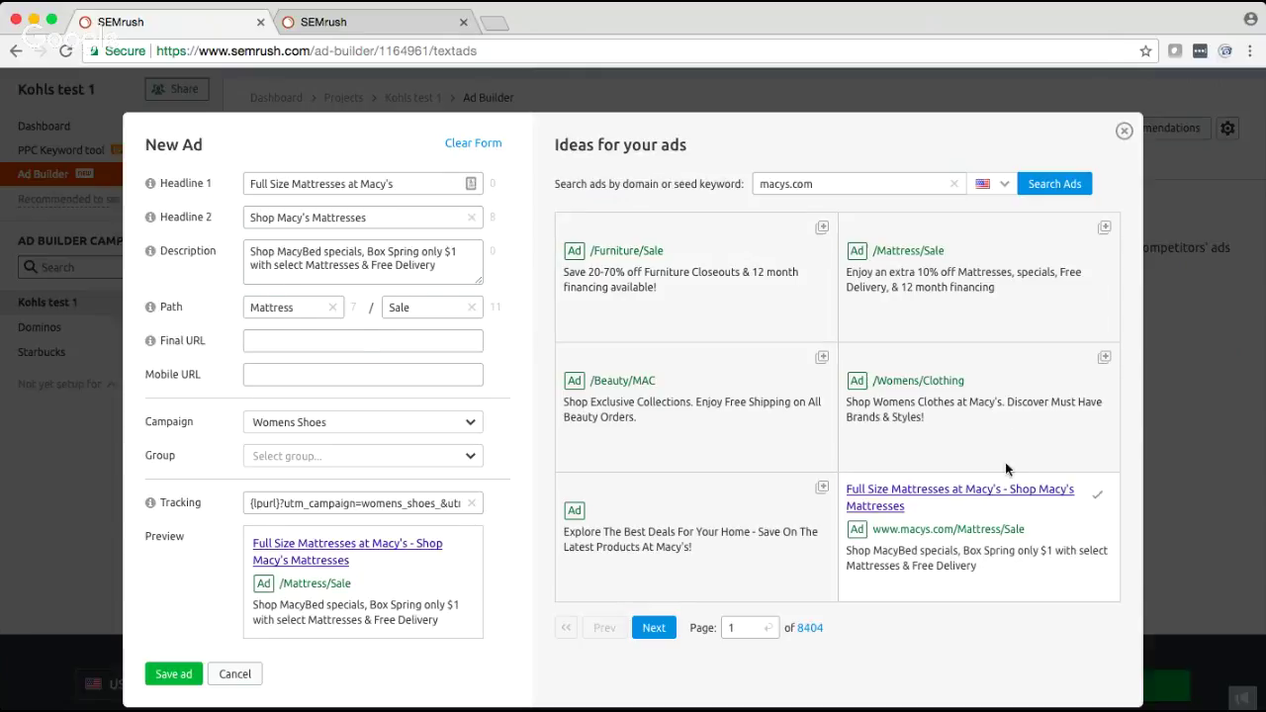
pyautogui.doubleClick(300, 251)
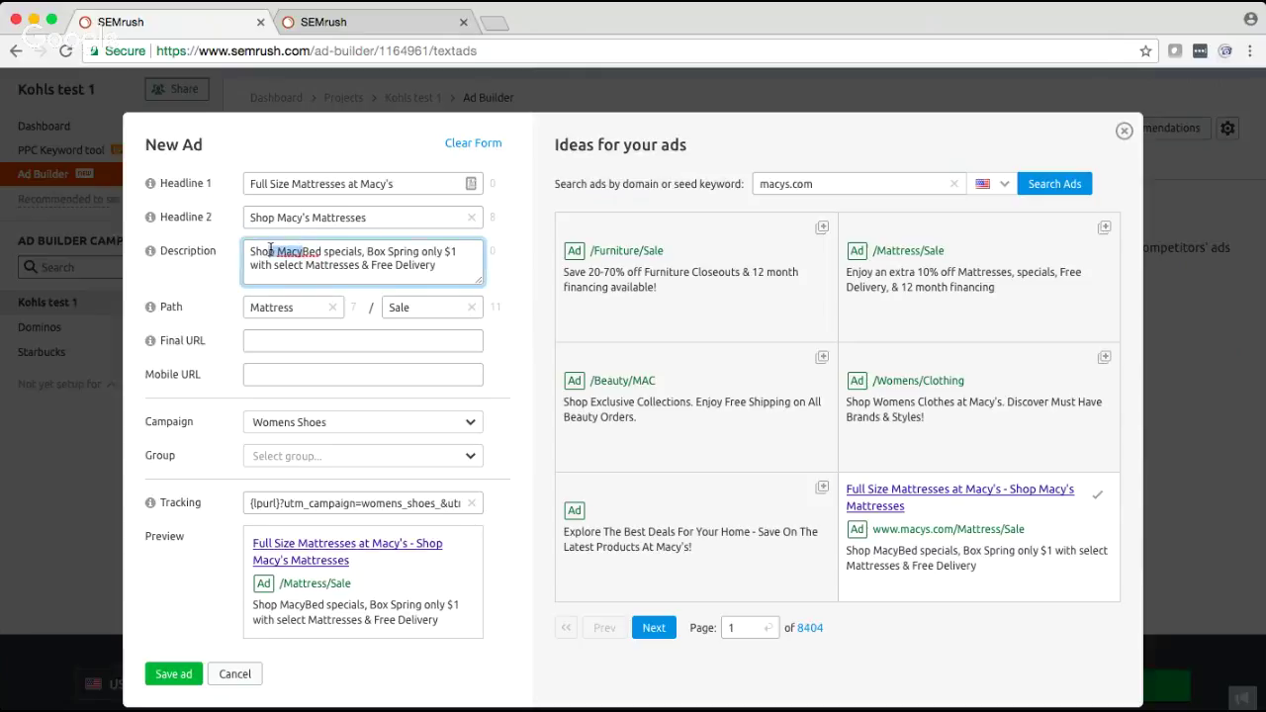
pyautogui.click(346, 247)
pyautogui.scroll(-1, 471, 347)
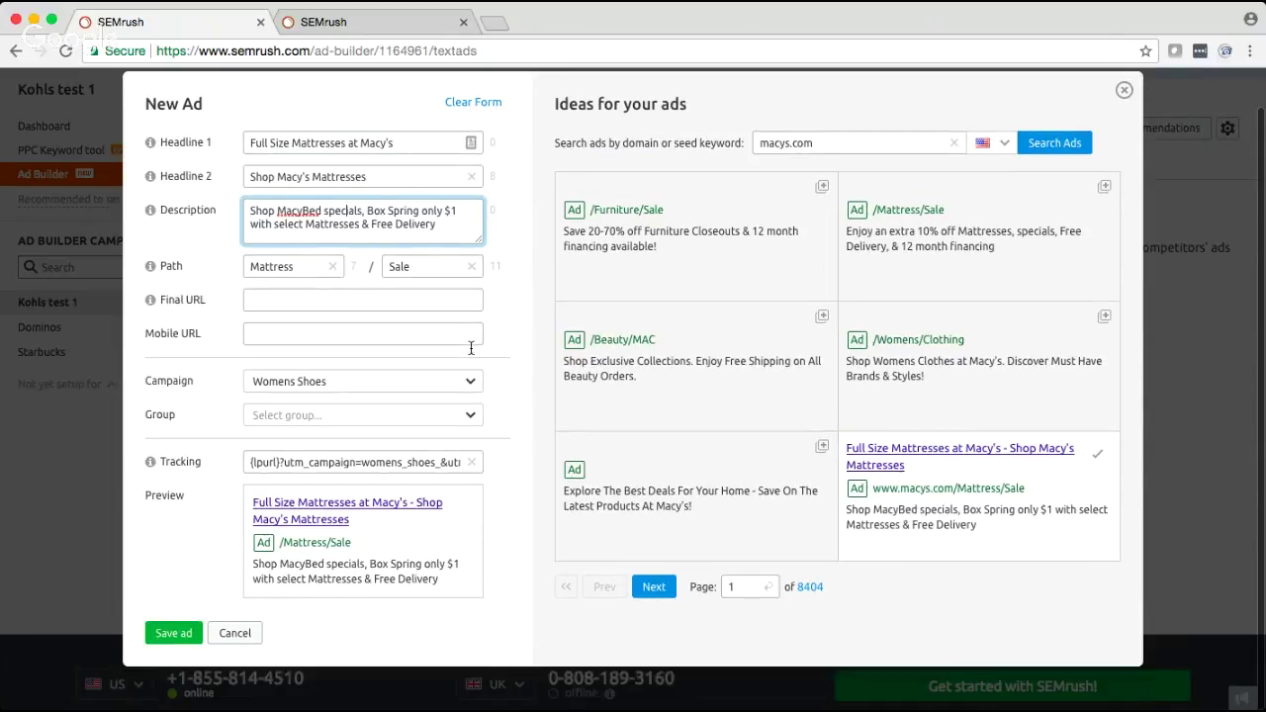
pyautogui.scroll(1, 471, 347)
pyautogui.click(1124, 132)
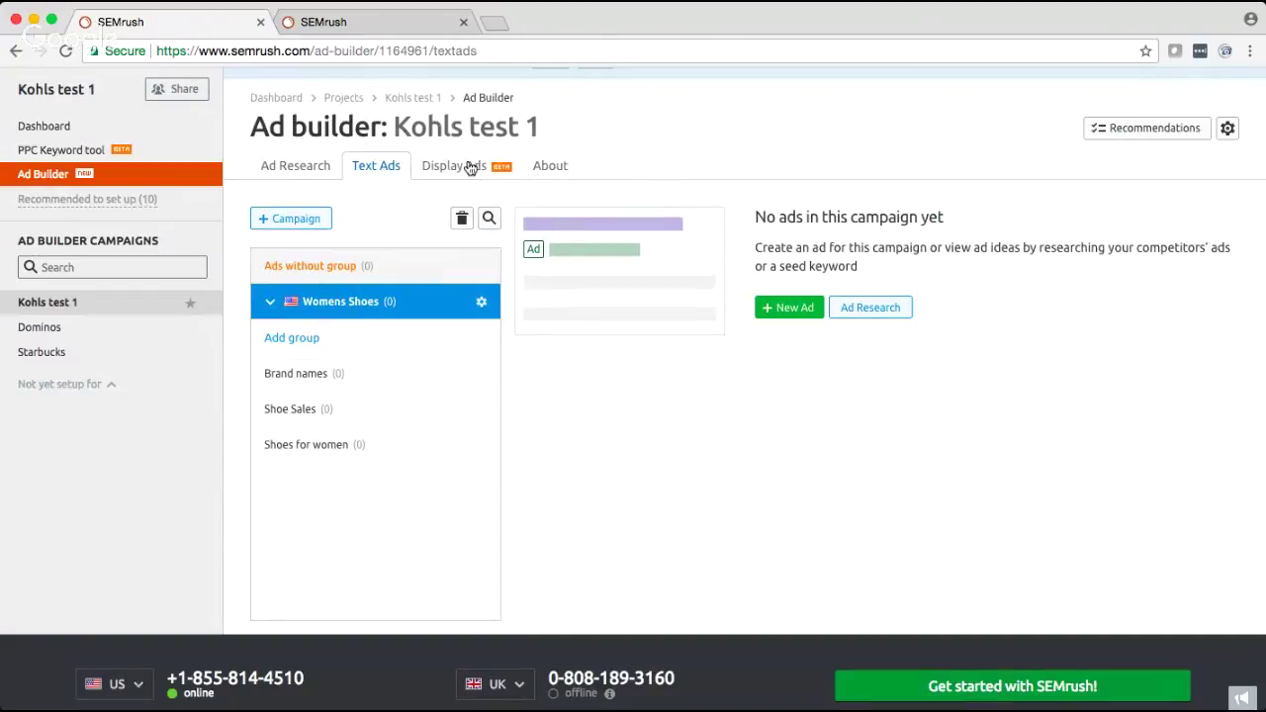
# Look over the Display Ads and About sections of the Ad Builder and return to Ad Research.
pyautogui.click(481, 209)
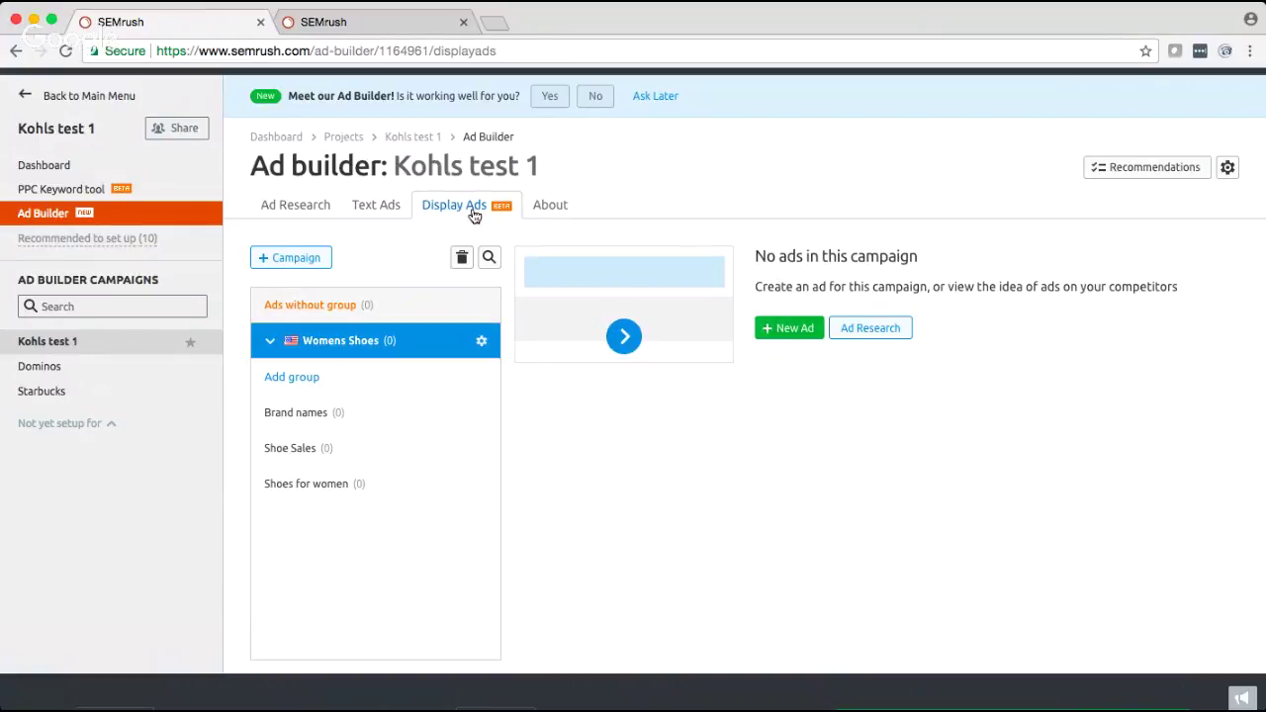
pyautogui.click(574, 206)
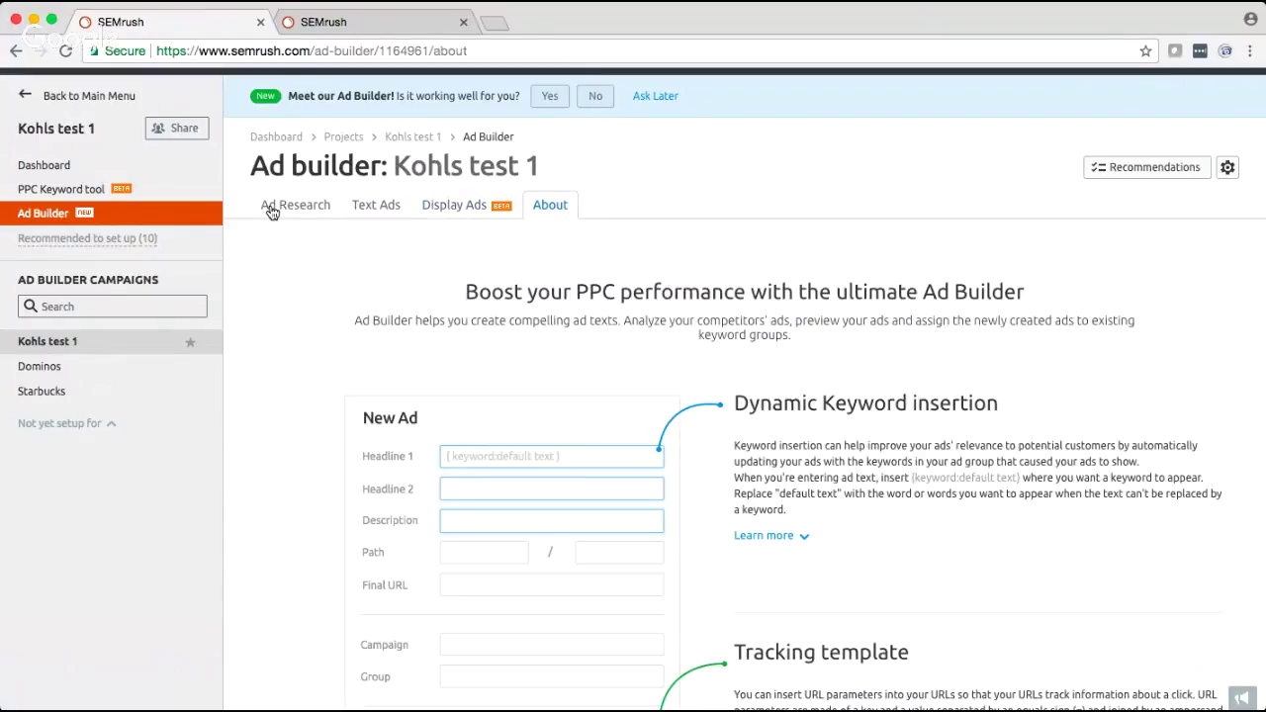
pyautogui.click(272, 209)
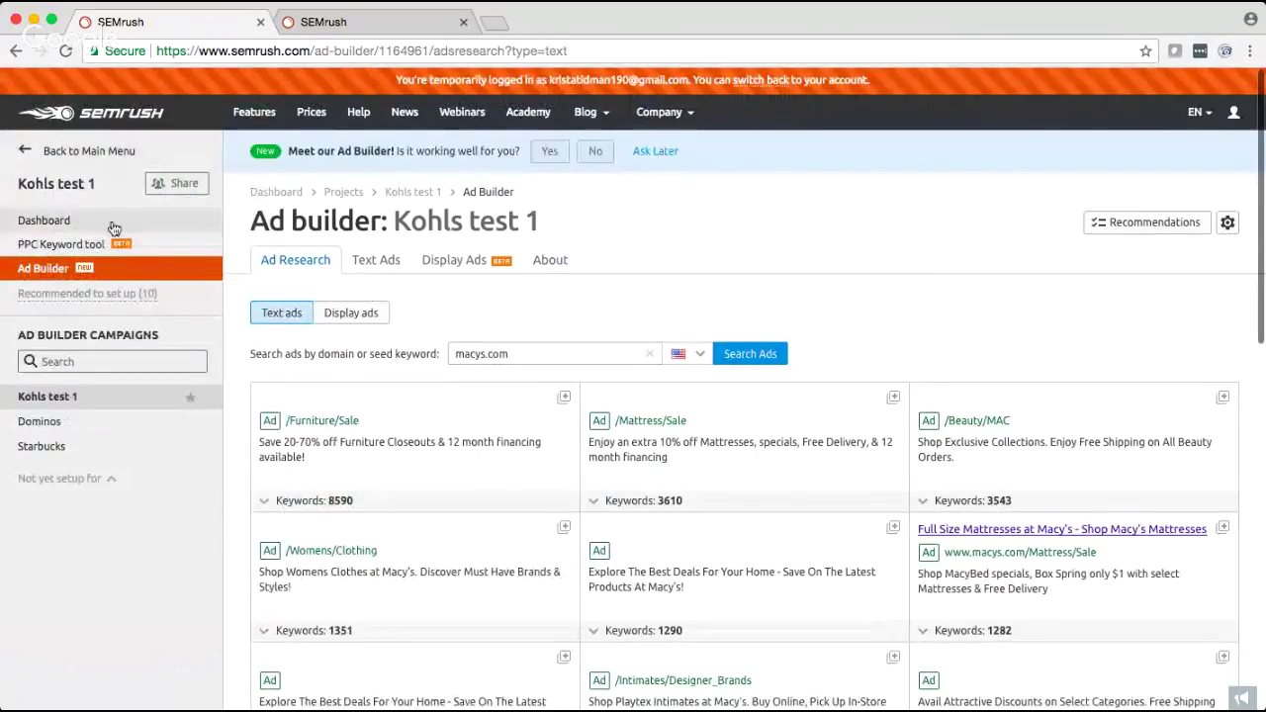
# Open the PPC Keyword Tool for the Kohls test 1 project.
pyautogui.click(111, 244)
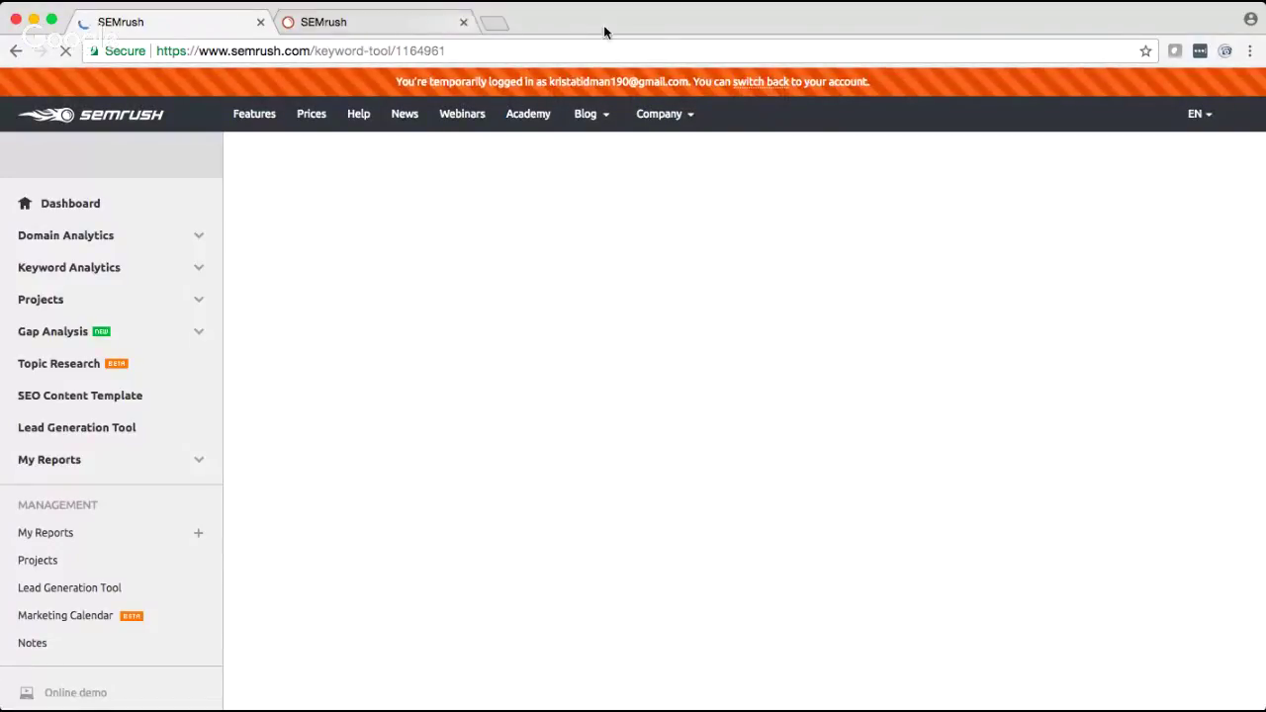